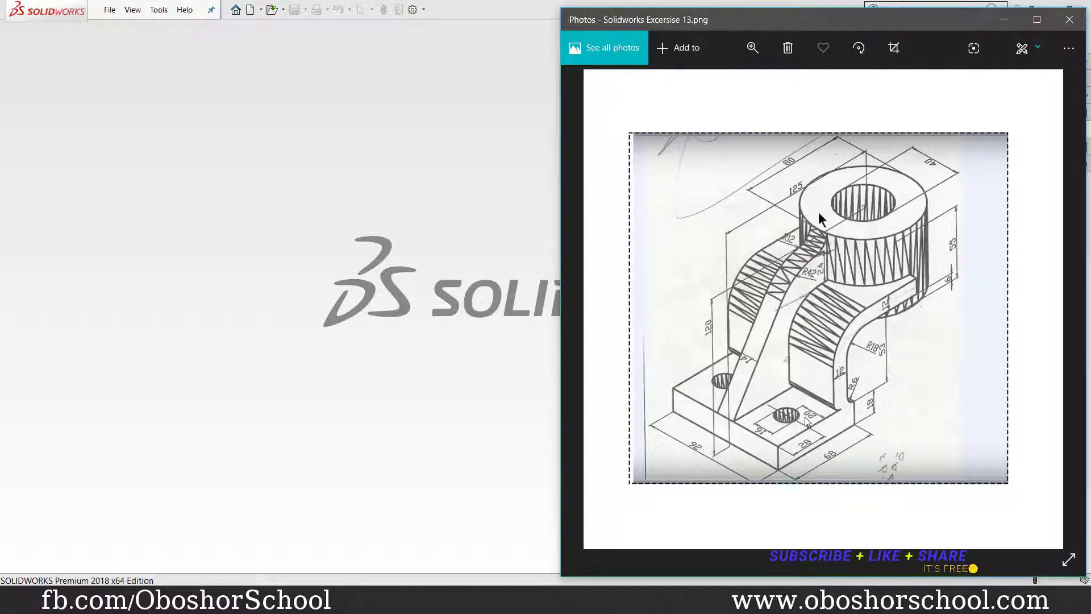
Bring the SOLIDWORKS window back in front of the exercise drawing
left_click(110, 9)
Create a new Part document
left_click(123, 29)
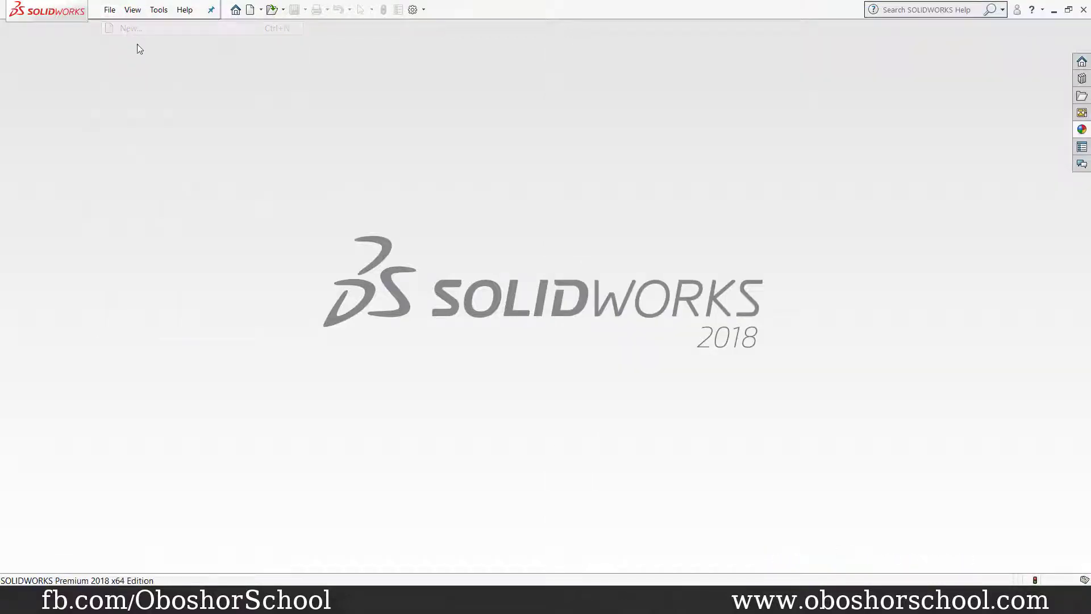
left_click(295, 280)
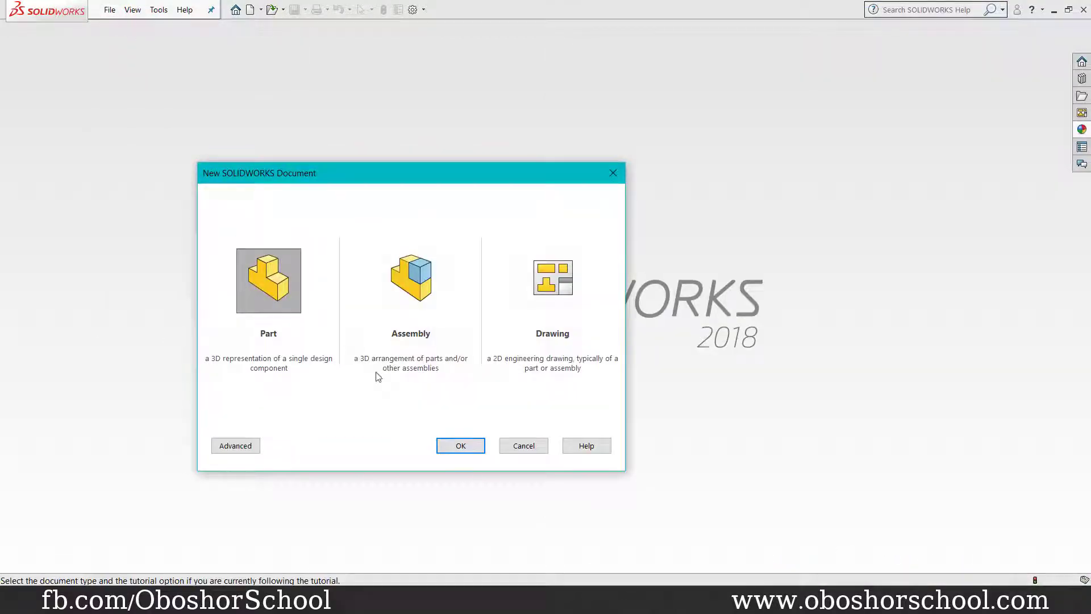
left_click(465, 445)
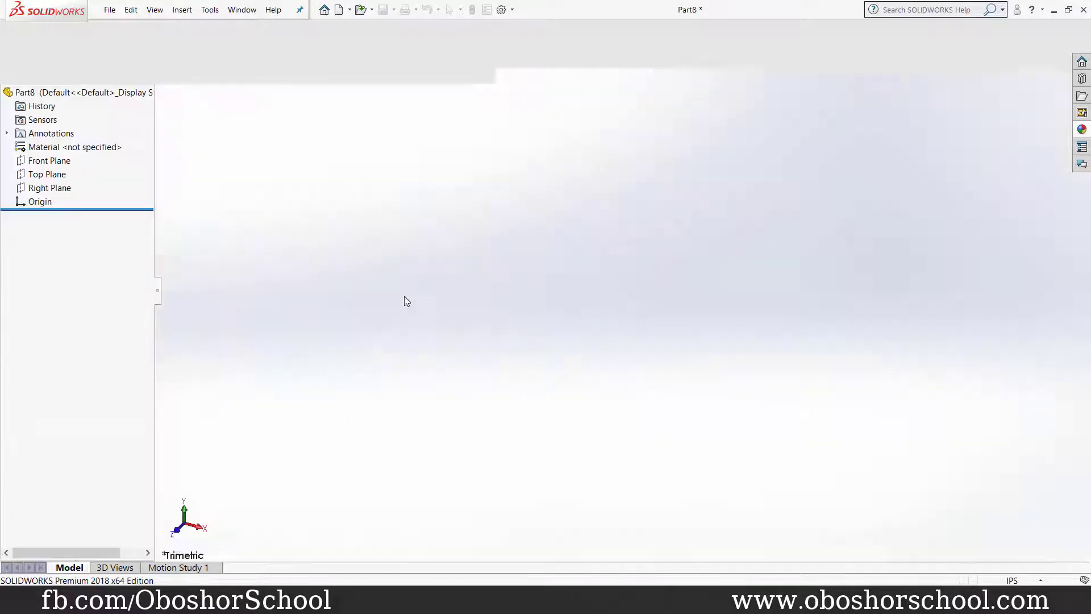
Switch the part units to MMGS and apply the Plain White background scene
left_click(1032, 580)
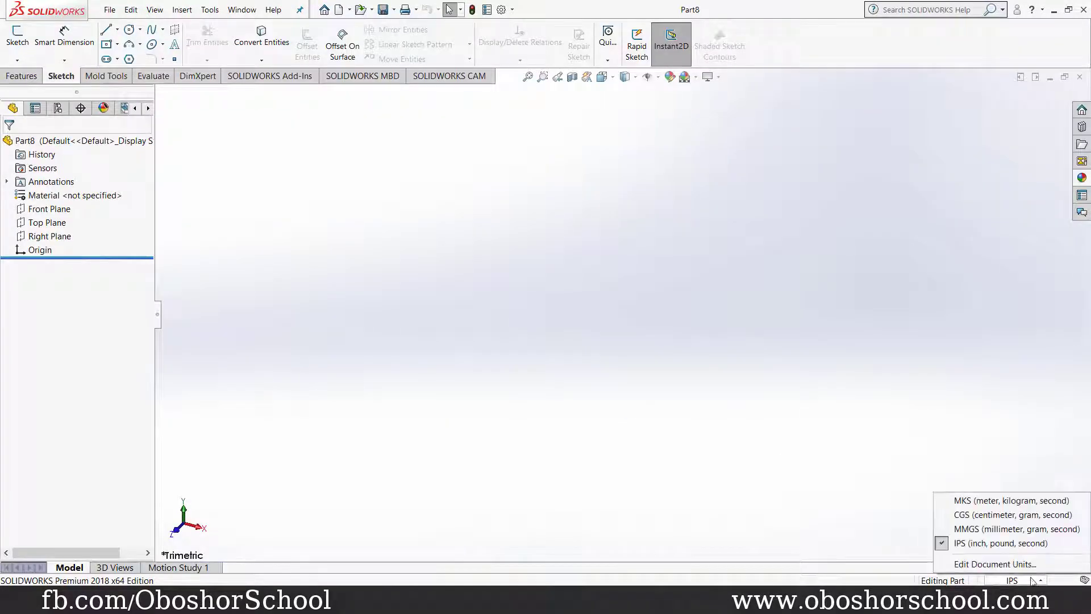
left_click(1004, 529)
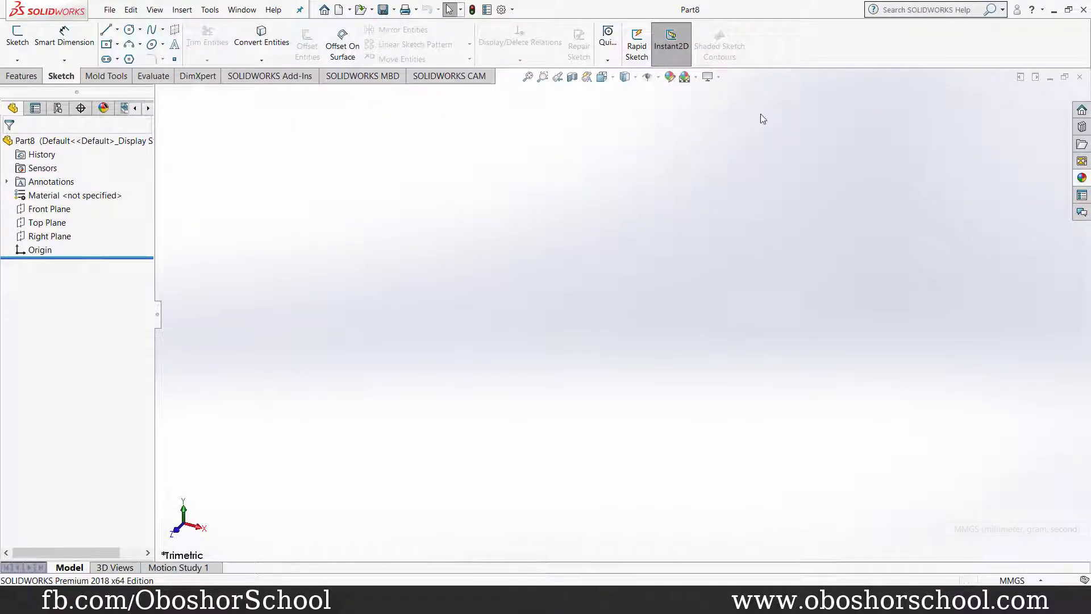
left_click(708, 76)
left_click(719, 108)
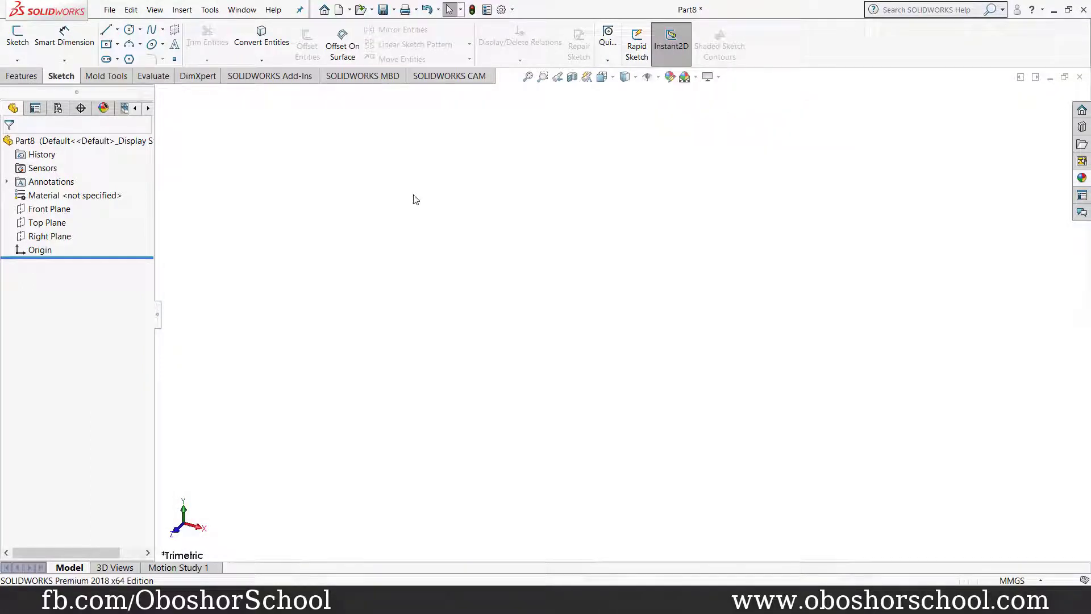
Sketch a center rectangle on the Top Plane centred at the origin
left_click(47, 223)
left_click(57, 206)
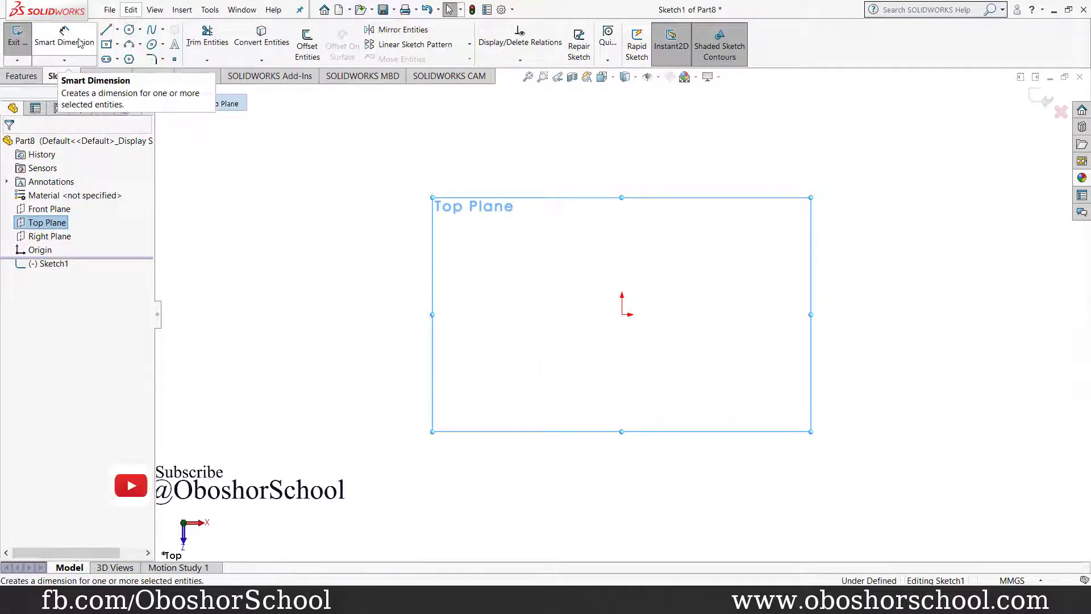
left_click(117, 44)
left_click(140, 74)
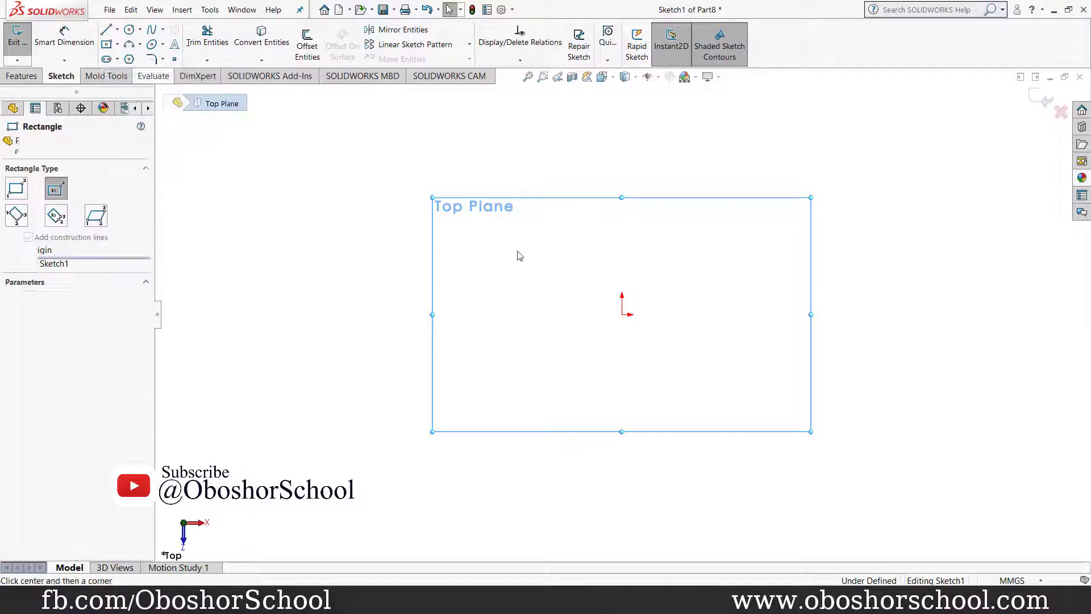
left_click(622, 314)
left_click(749, 495)
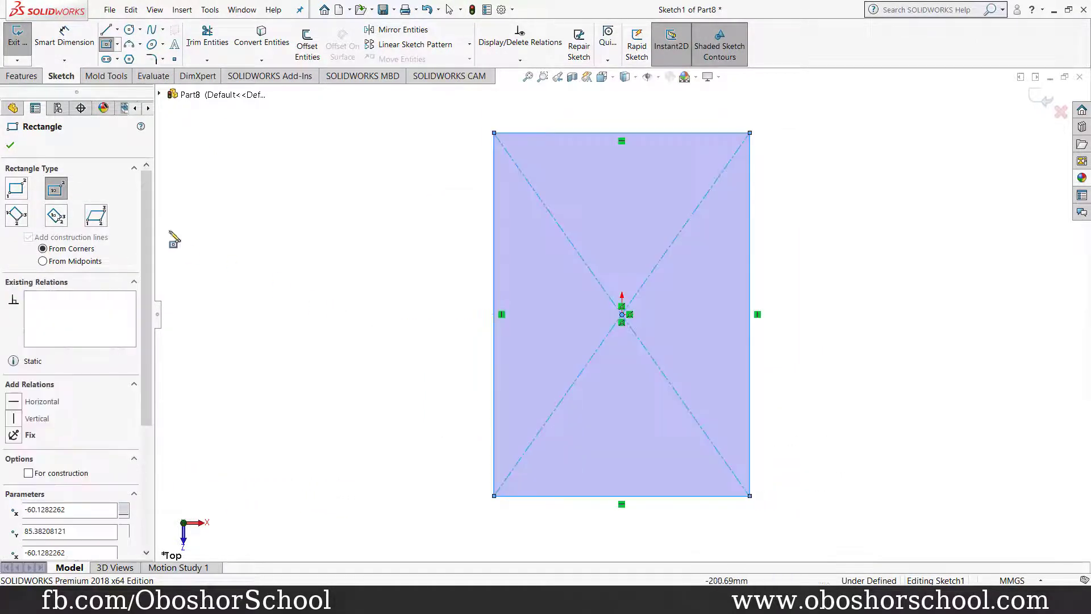
left_click(11, 146)
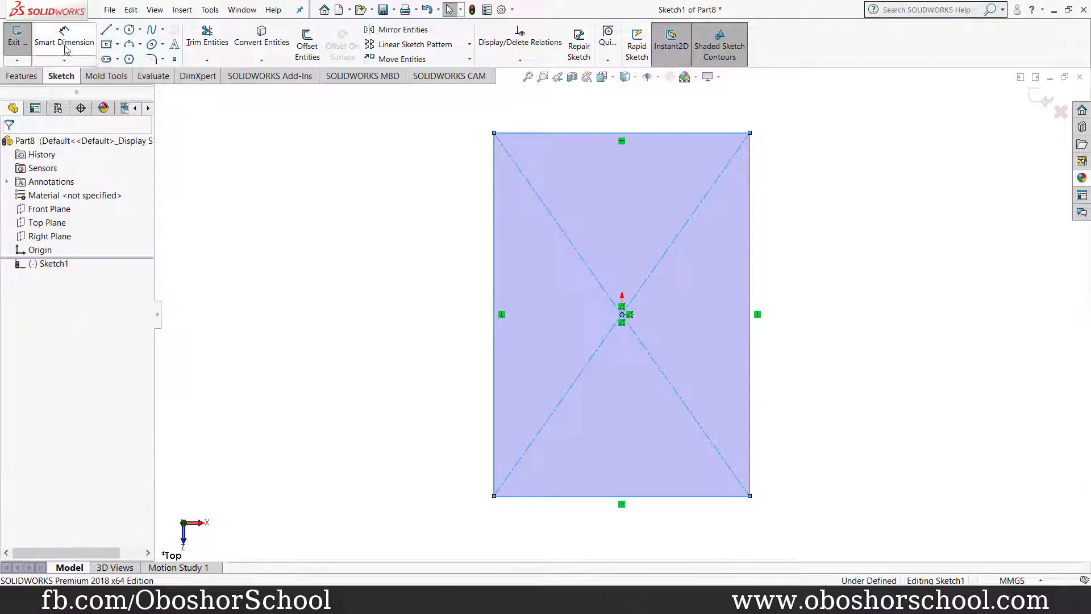
Dimension the rectangle 68 mm wide and 92 mm tall
left_click(65, 42)
left_click(568, 119)
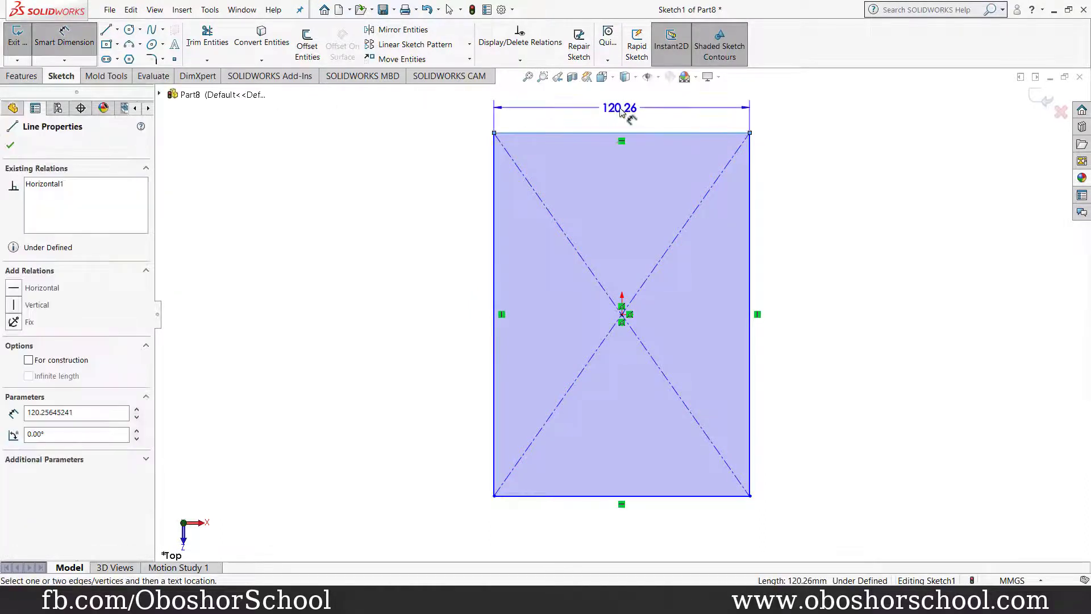
left_click(622, 101)
type("68")
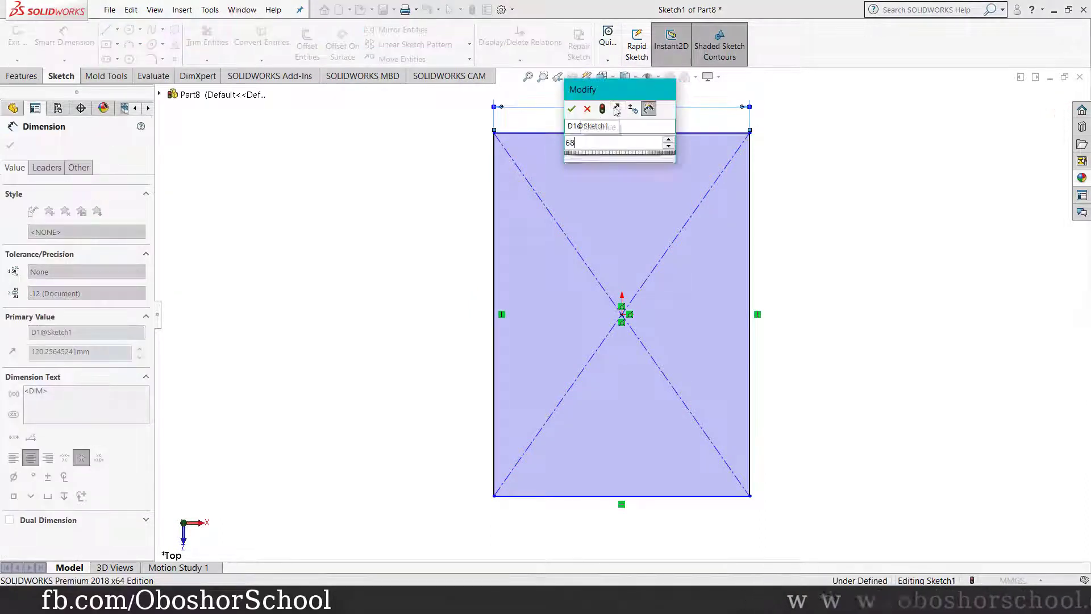
key("Return")
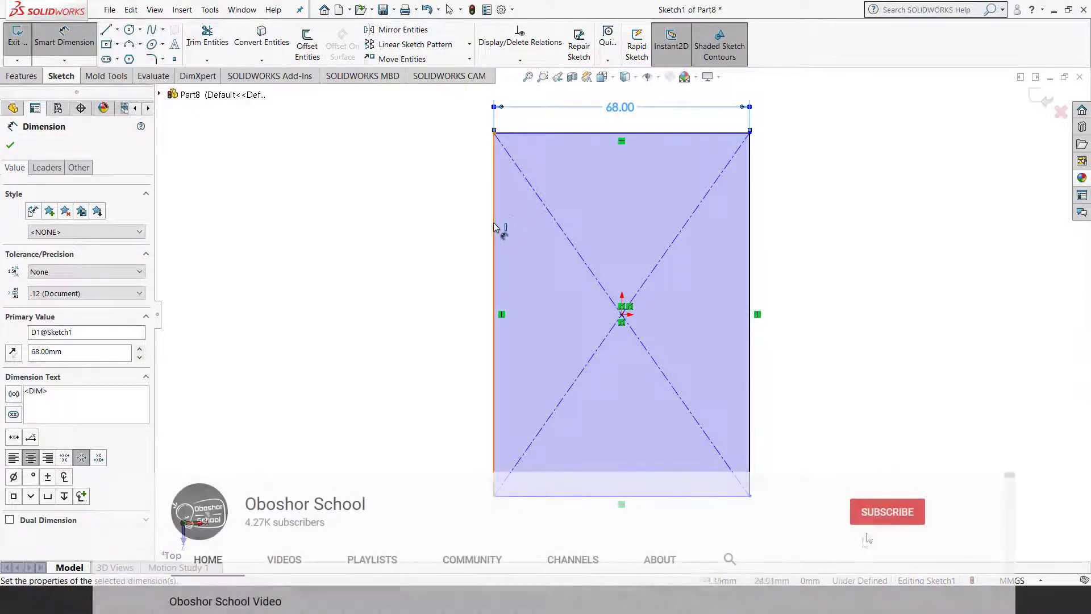
left_click(495, 232)
left_click(397, 294)
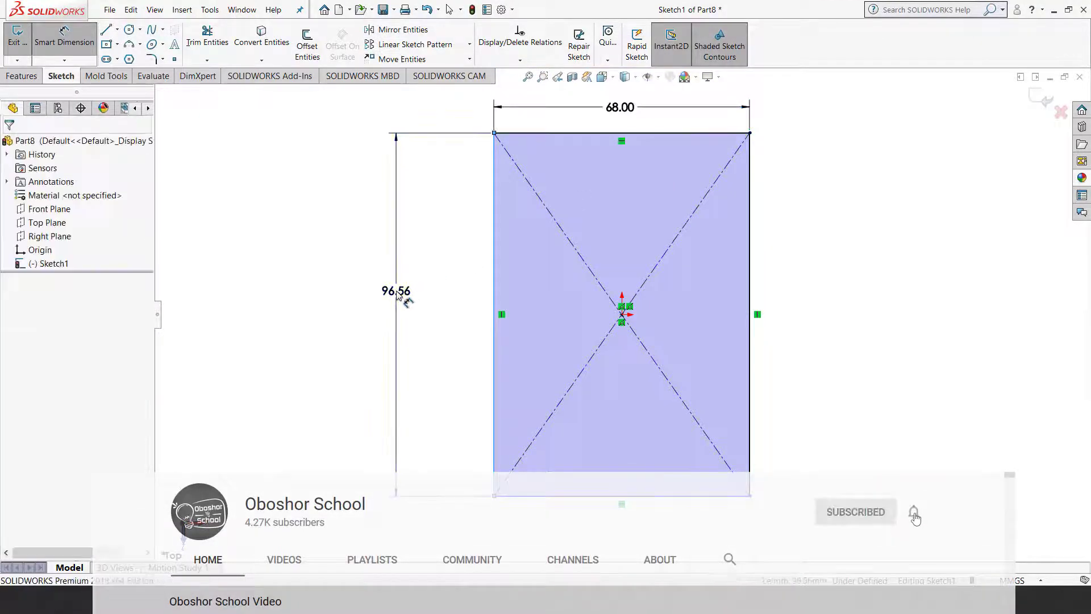
type("92")
key("Return")
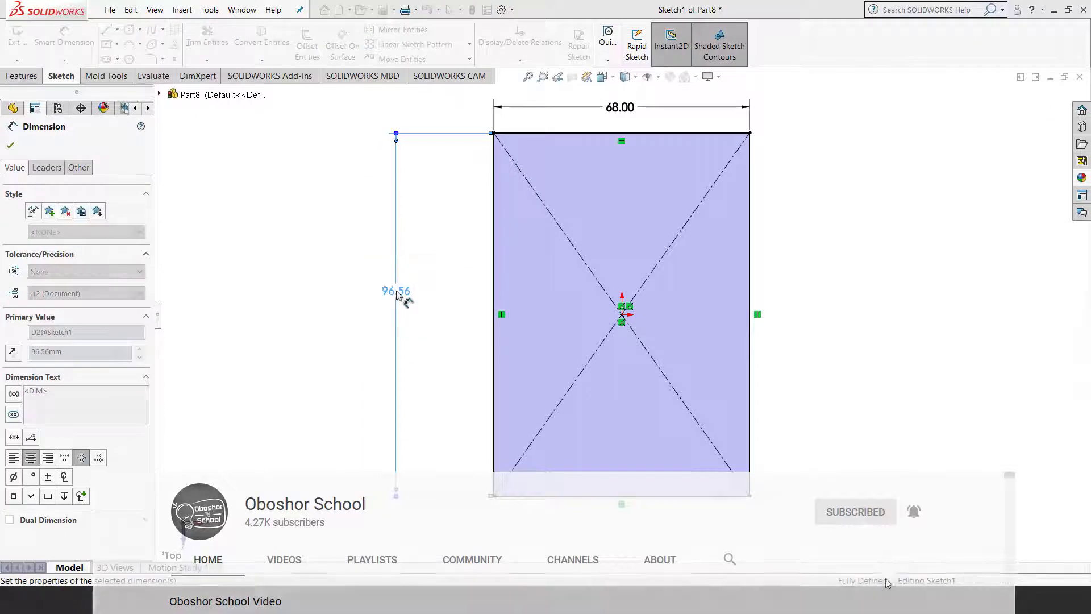
left_click(10, 145)
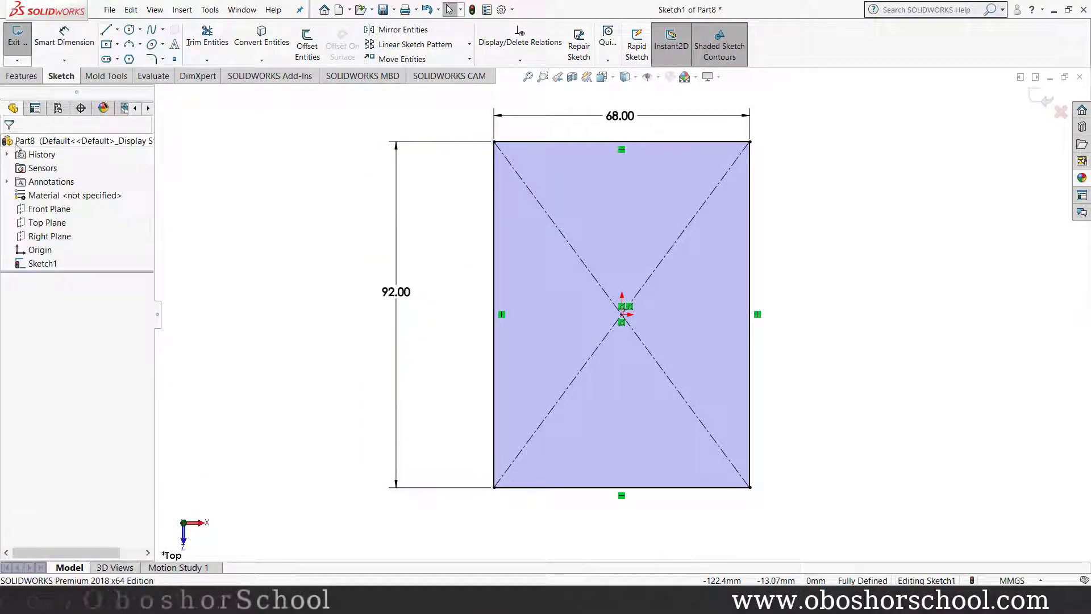
Draw two circles inside the rectangle, one upper and one lower
left_click(129, 31)
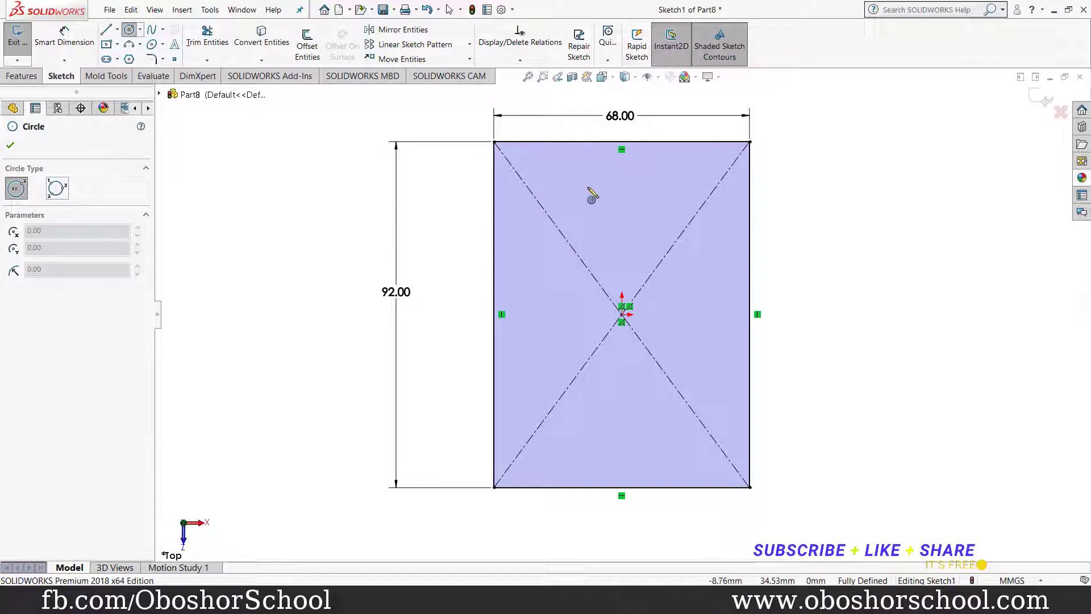
left_click(586, 216)
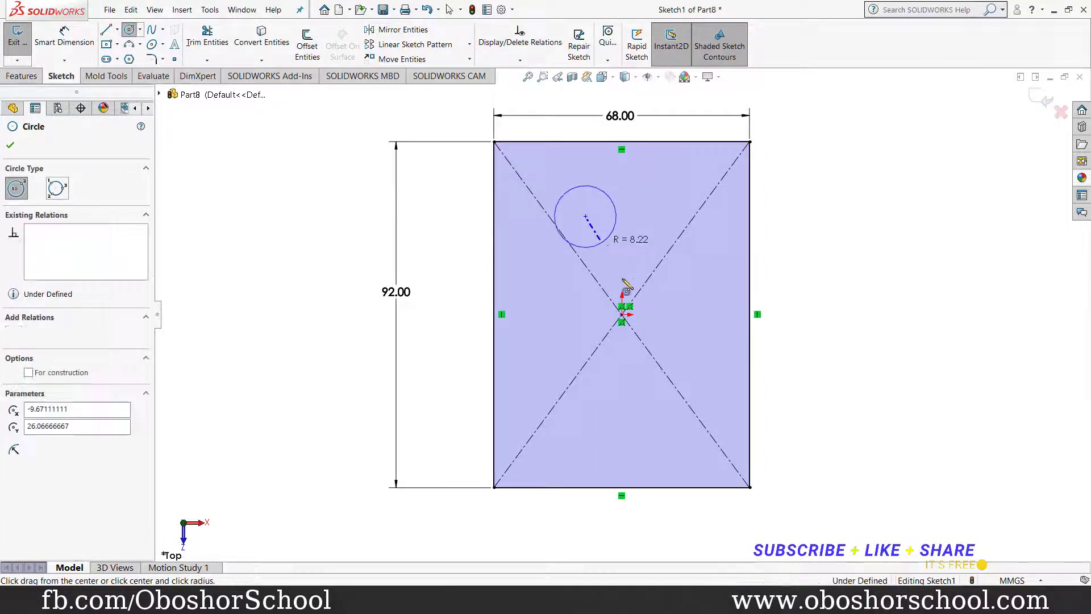
left_click(603, 241)
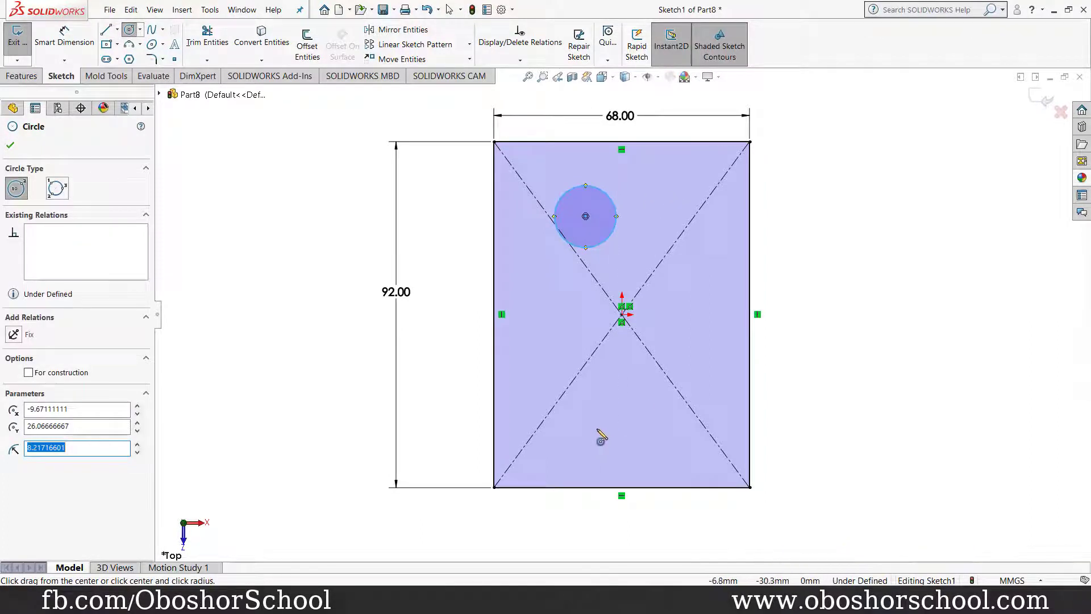
left_click(596, 428)
left_click(615, 455)
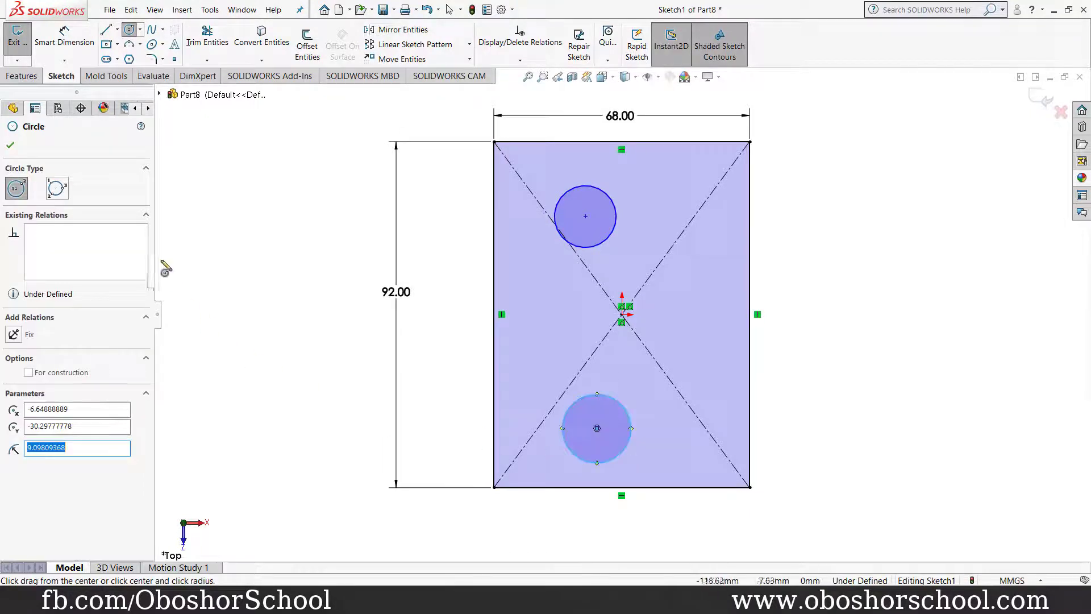
key("Escape")
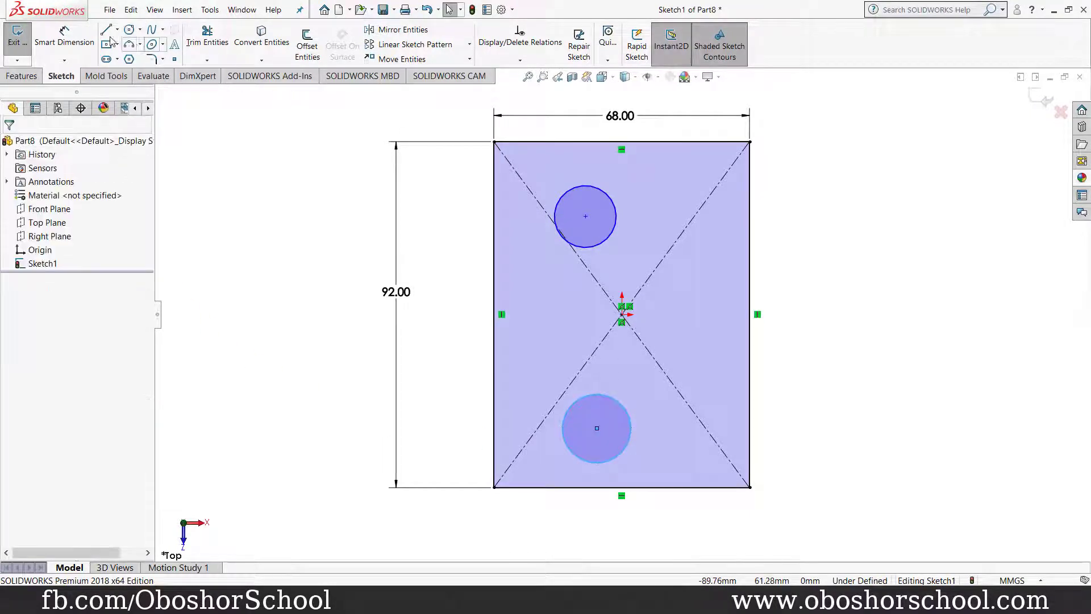
Give the upper circle Ø16 with its centre 20 mm below the top edge
left_click(64, 37)
left_click(616, 226)
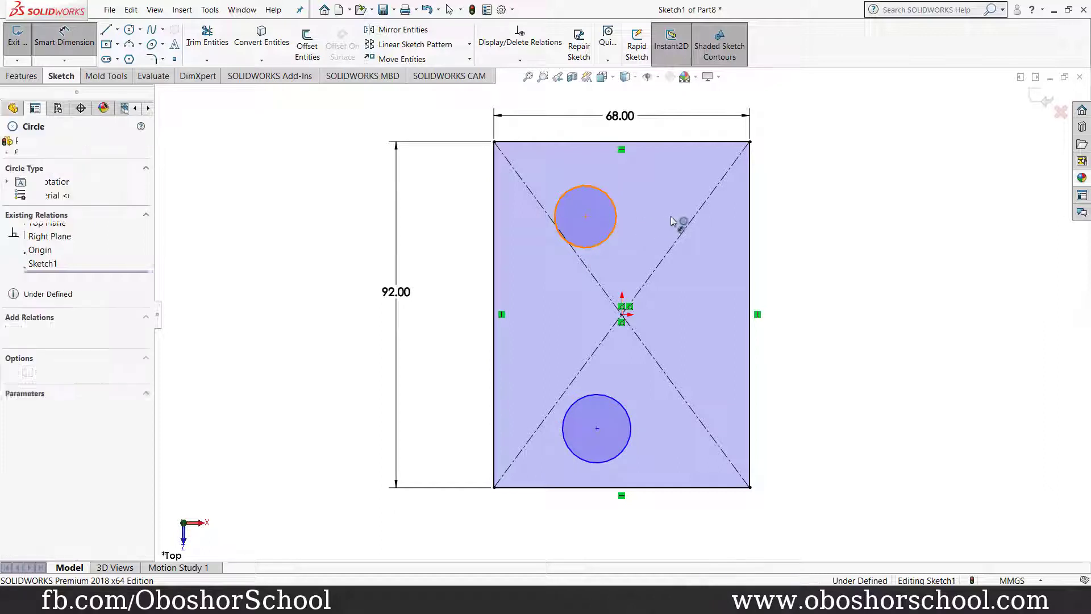
left_click(670, 211)
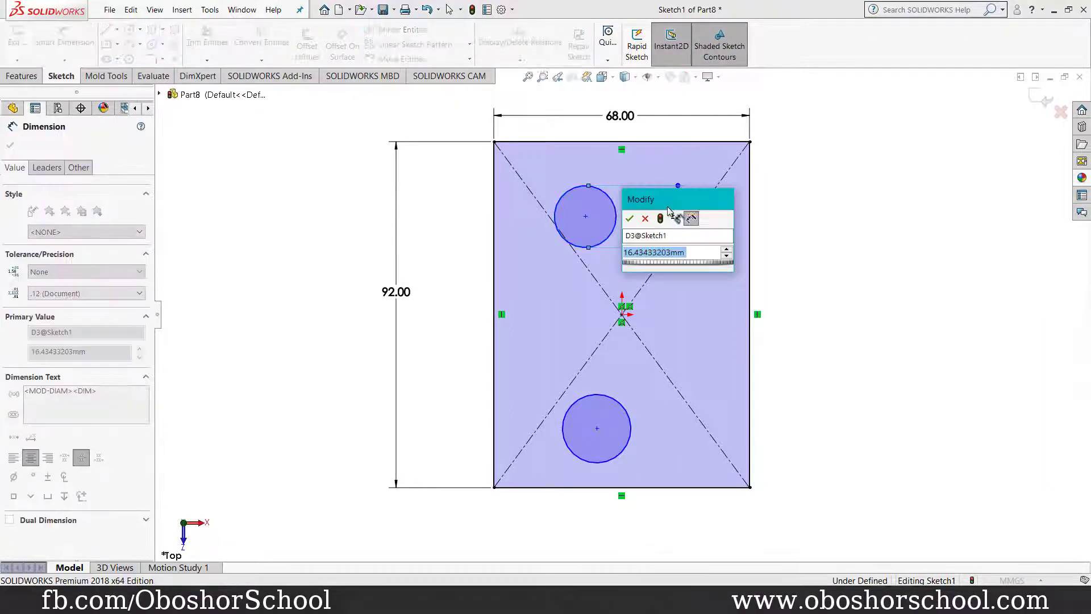
type("16")
key("Return")
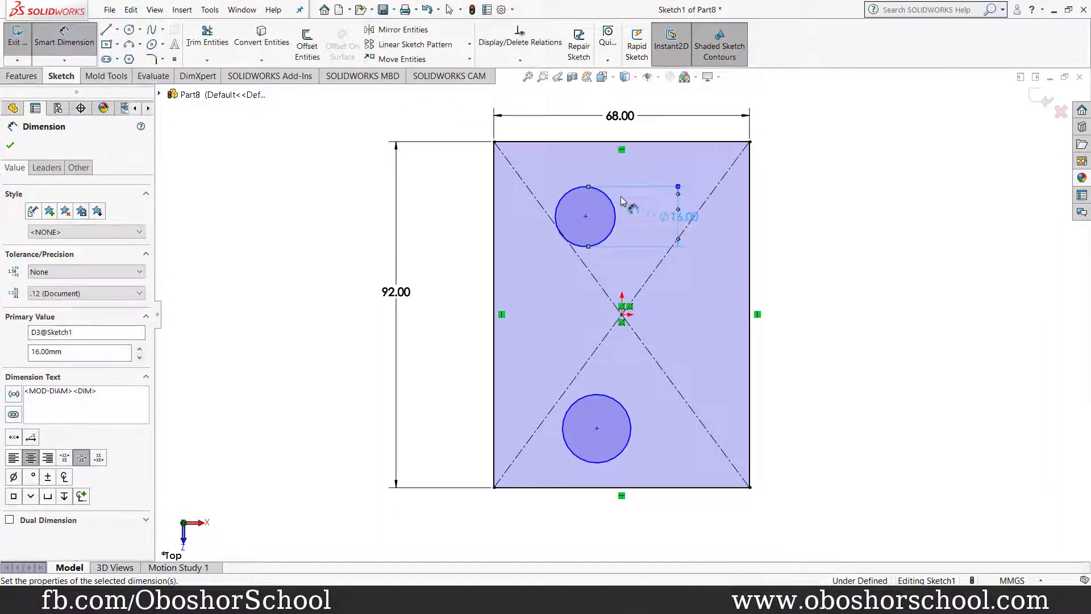
left_click(586, 142)
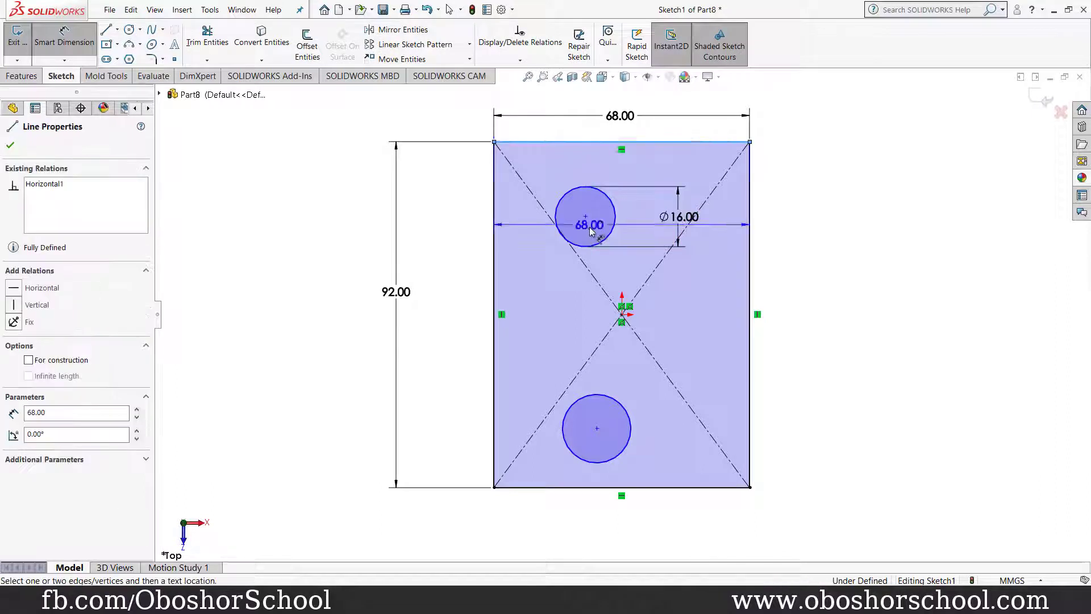
left_click(585, 215)
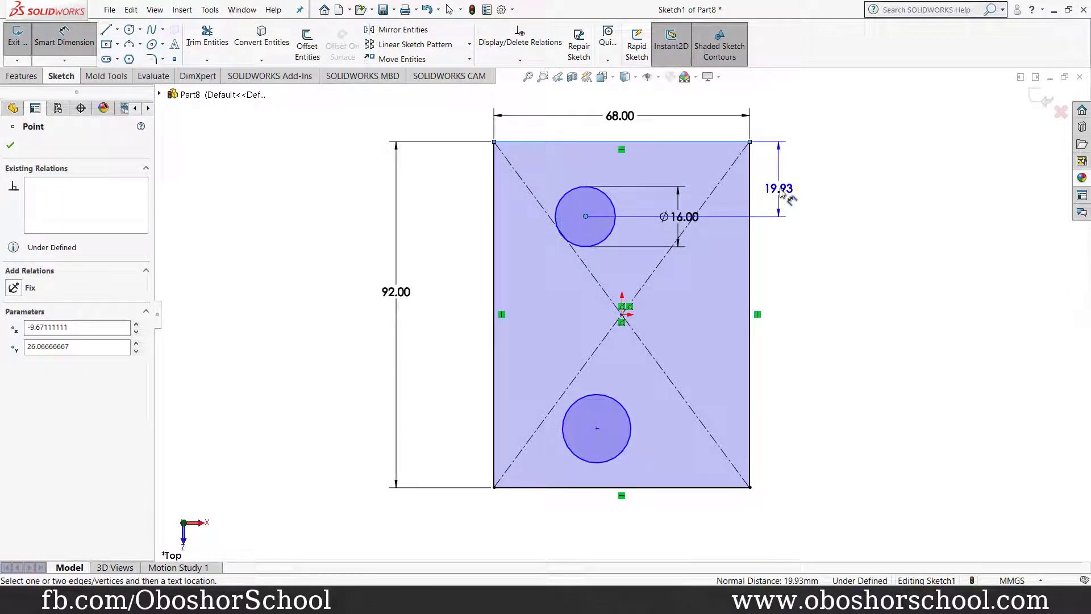
left_click(782, 193)
type("20")
key("Return")
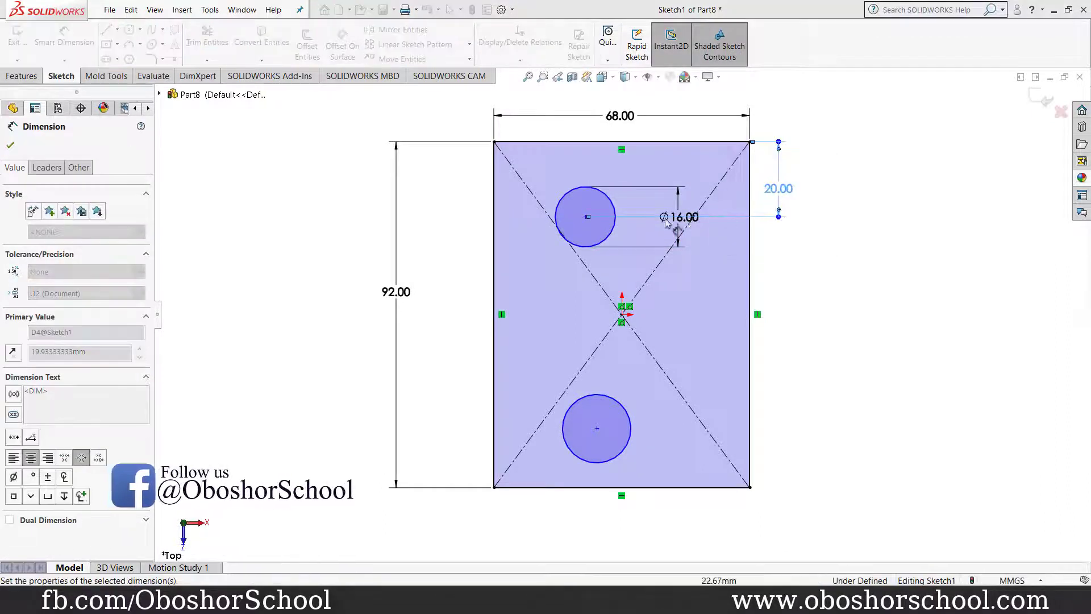
Place the upper centre 28 mm from the left edge and the lower centre 20 mm above the bottom
left_click(586, 218)
left_click(494, 236)
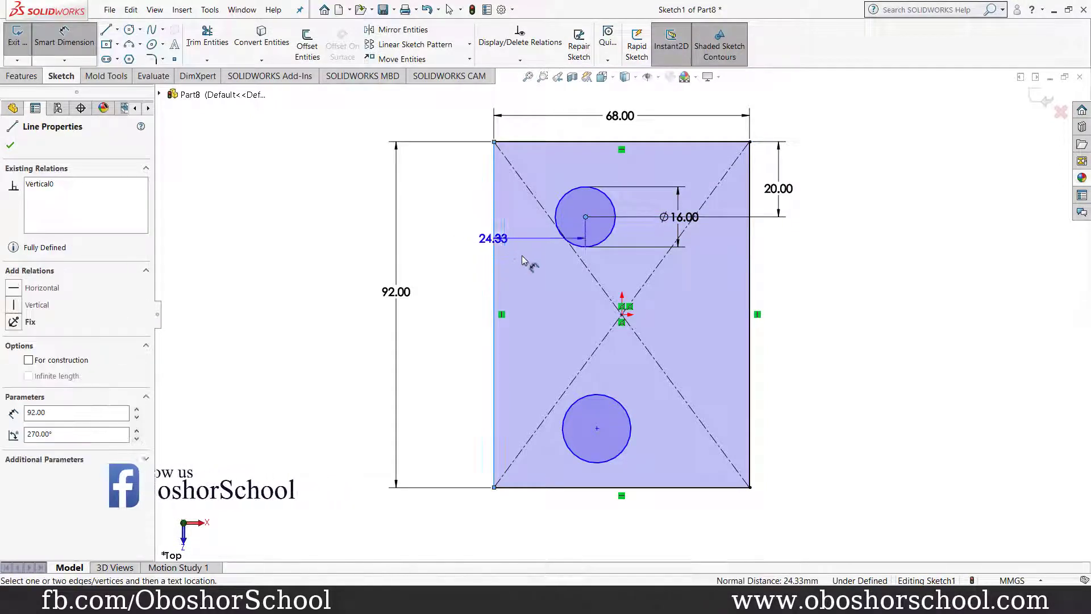
left_click(524, 259)
type("2")
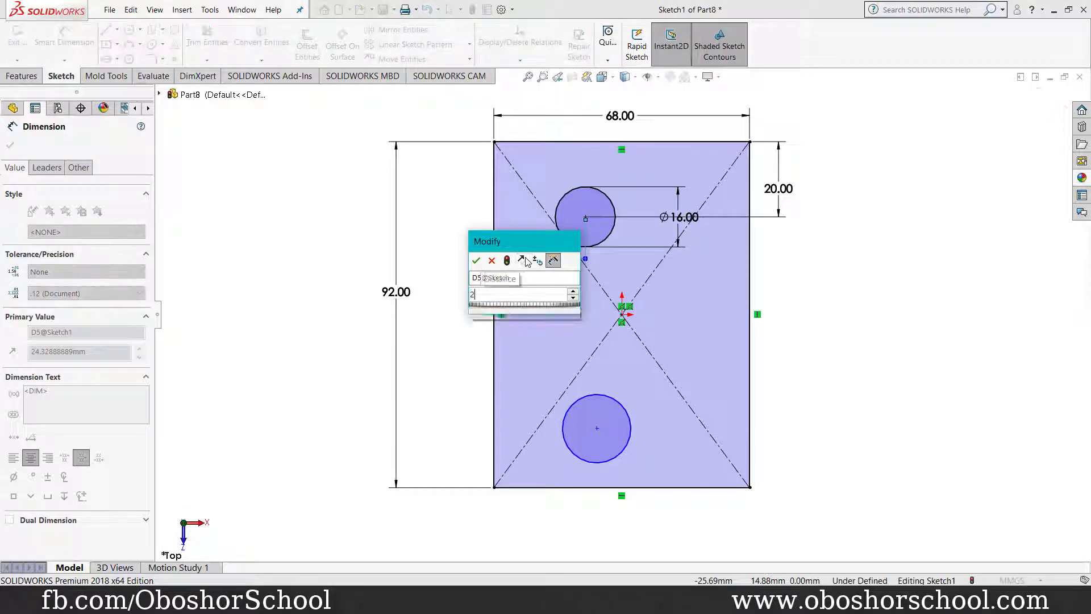
type("8")
key("Return")
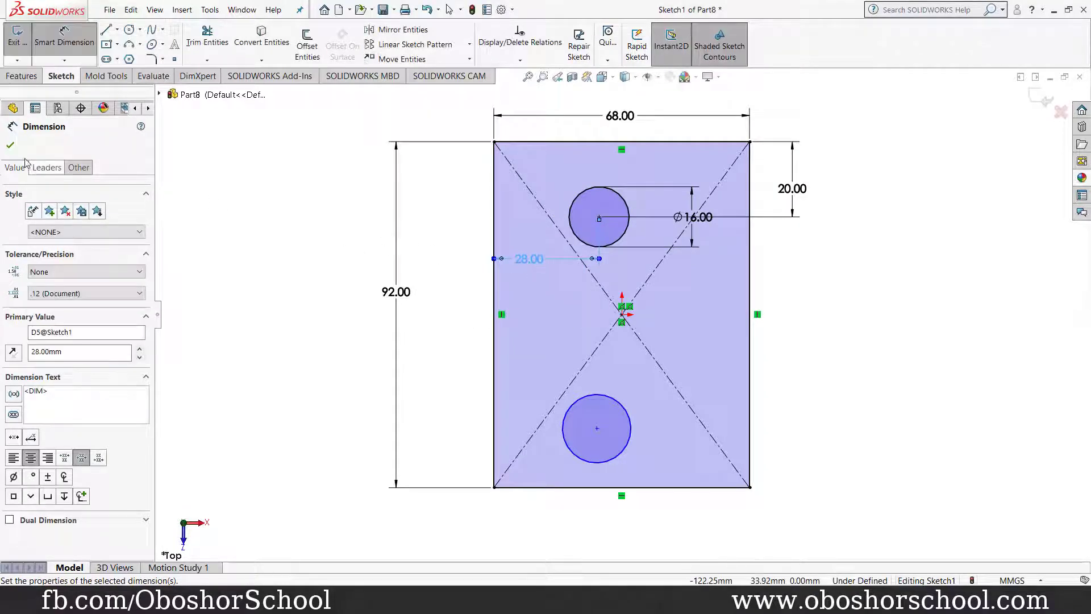
left_click(610, 487)
left_click(597, 428)
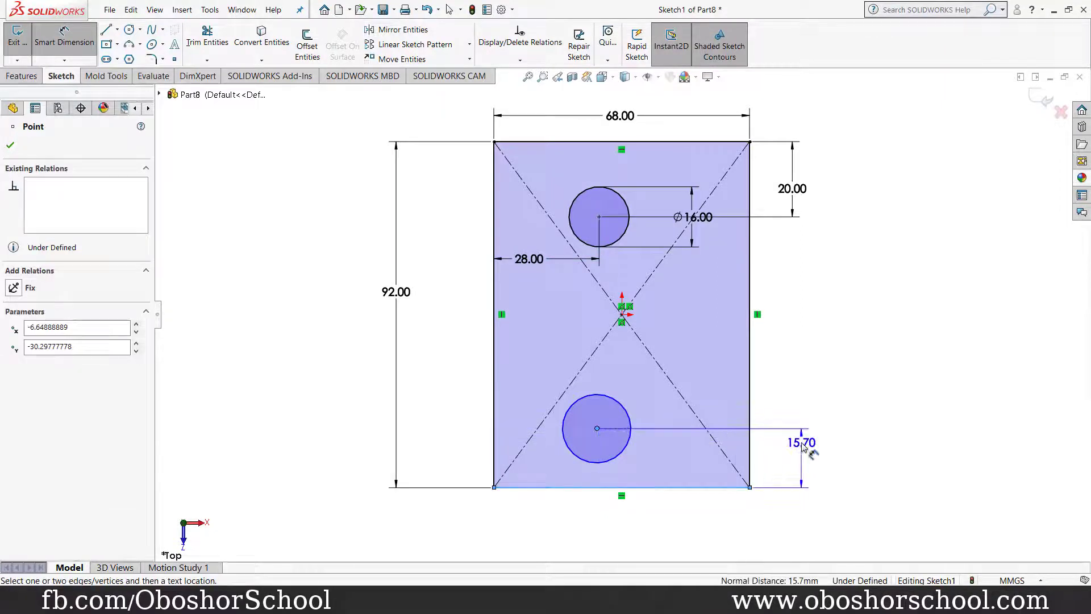
left_click(807, 454)
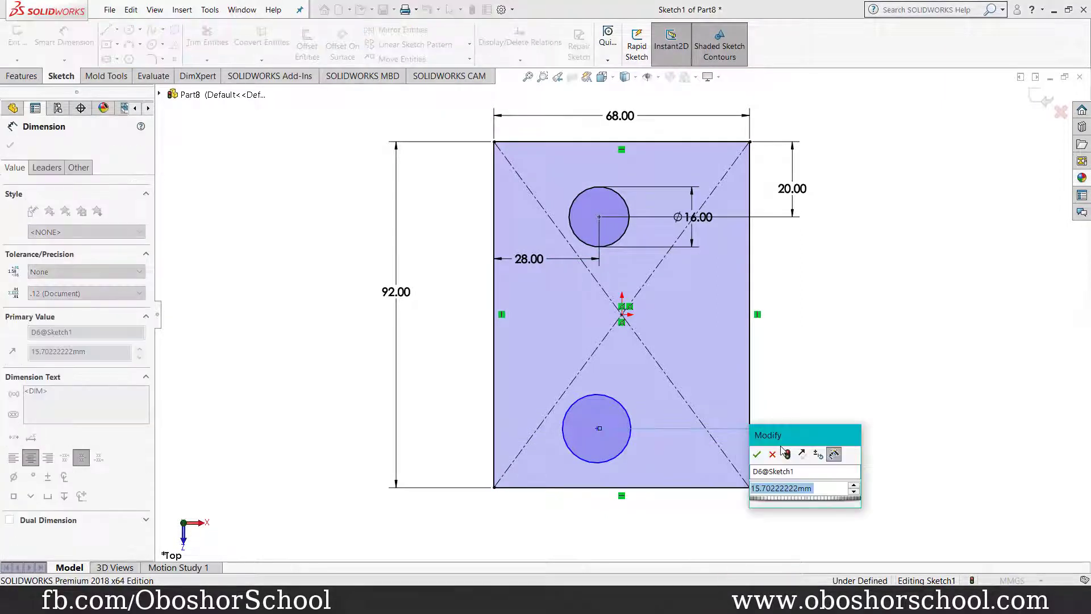
type("20")
key("Return")
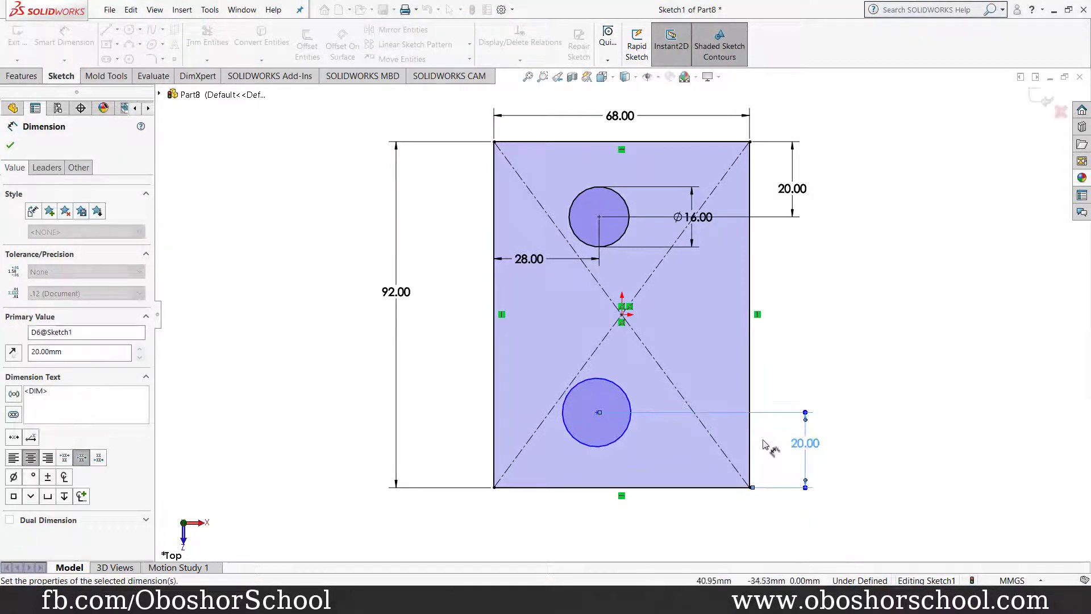
left_click(11, 151)
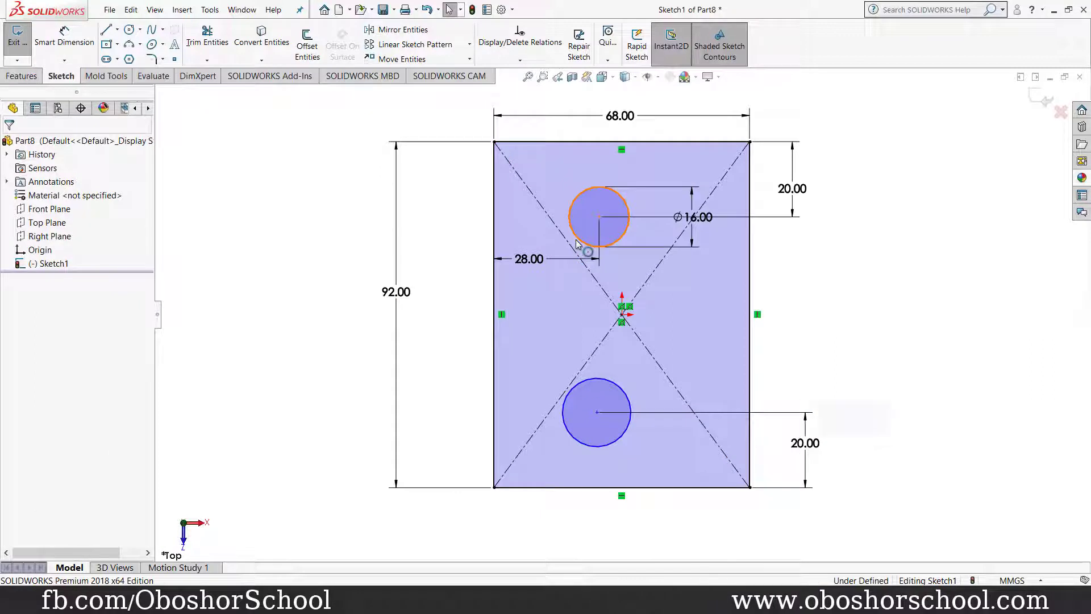
Add an Equal relation between the two circles
left_click(580, 239)
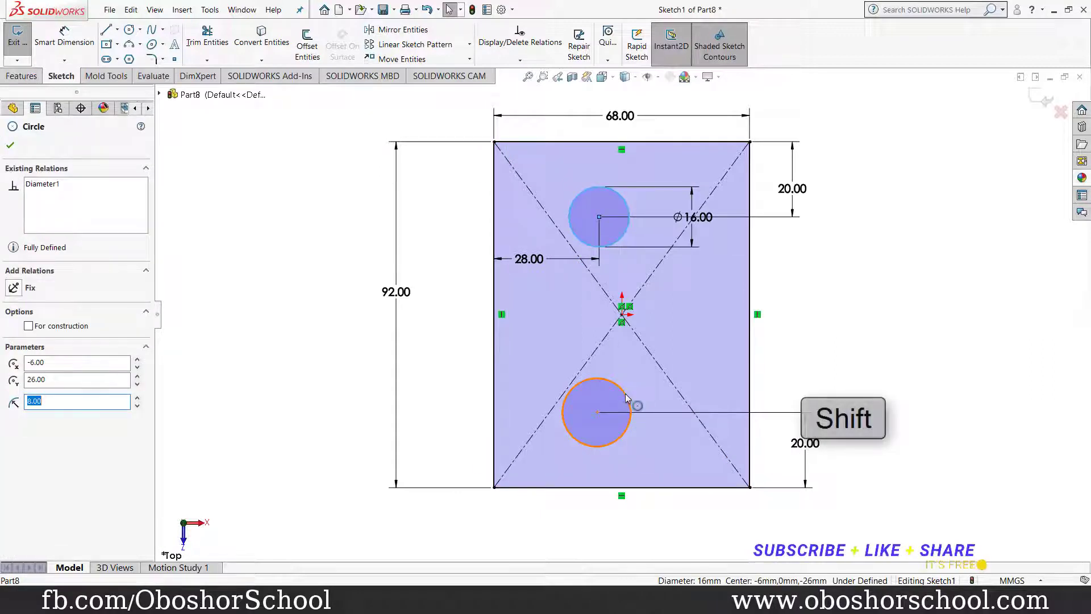
left_click(626, 395, "shift")
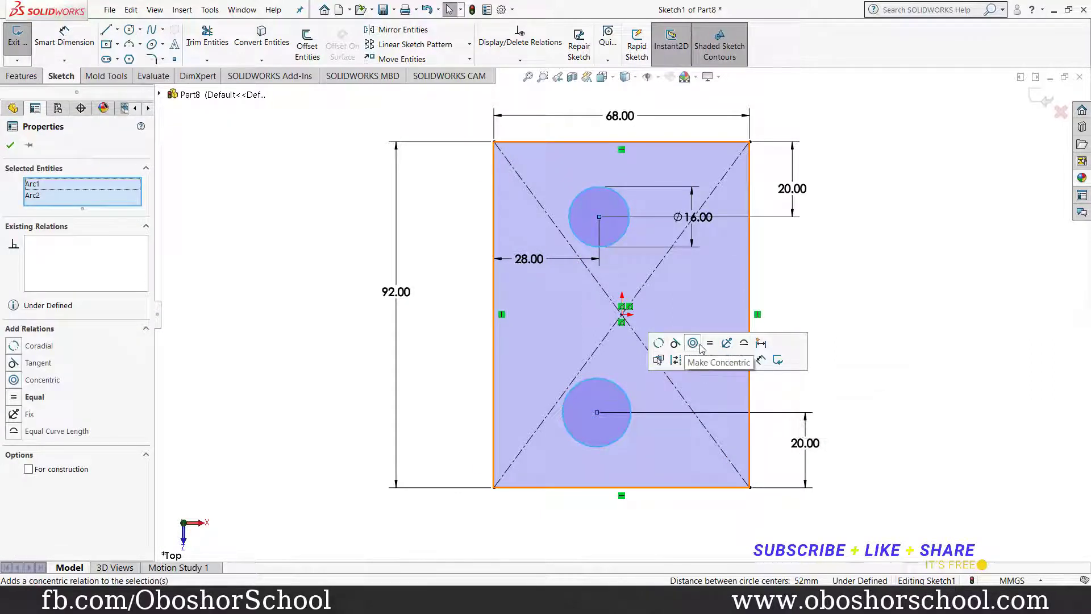
left_click(709, 343)
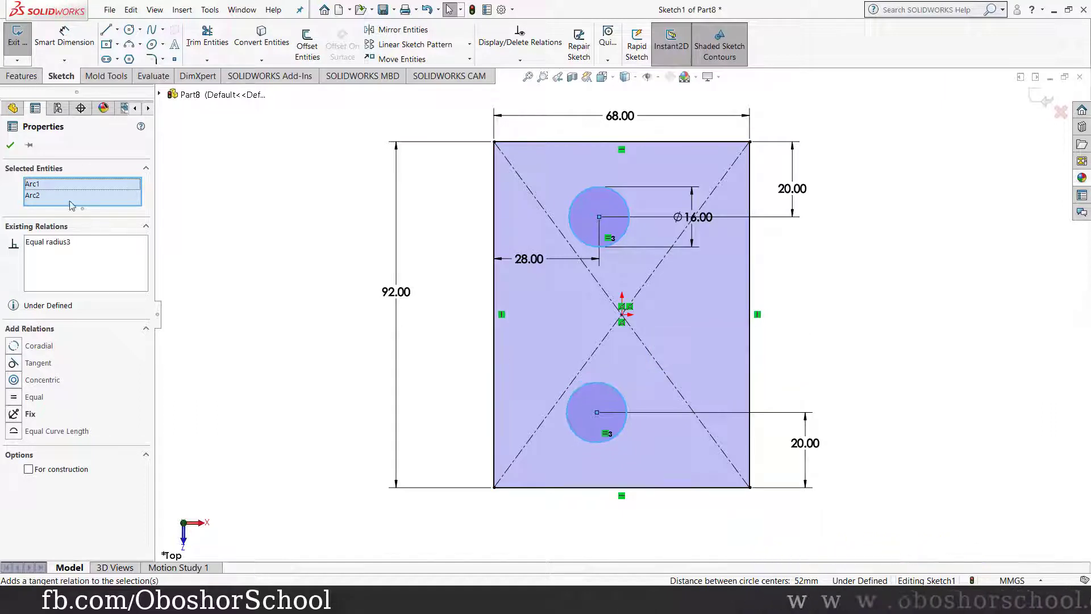
left_click(13, 146)
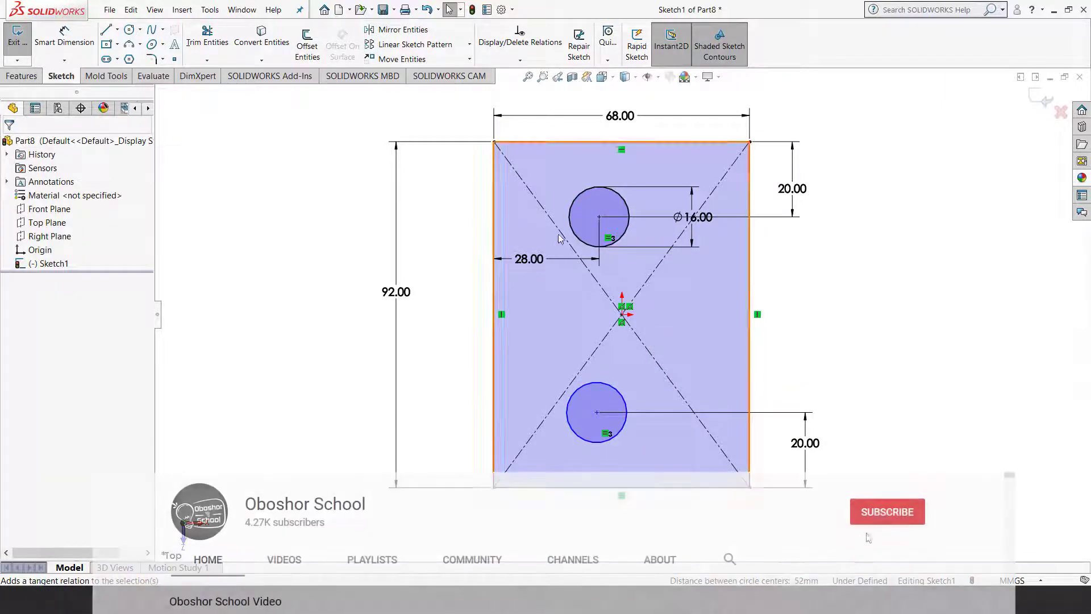
Add a Vertical relation between the two circle centres
left_click(596, 412, "shift")
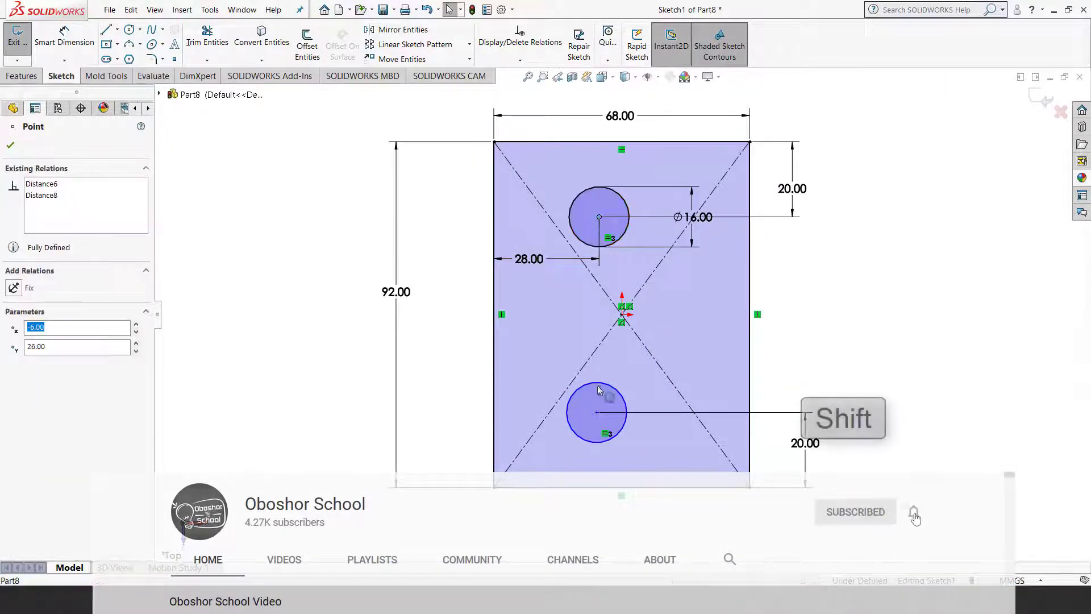
left_click(599, 217, "shift")
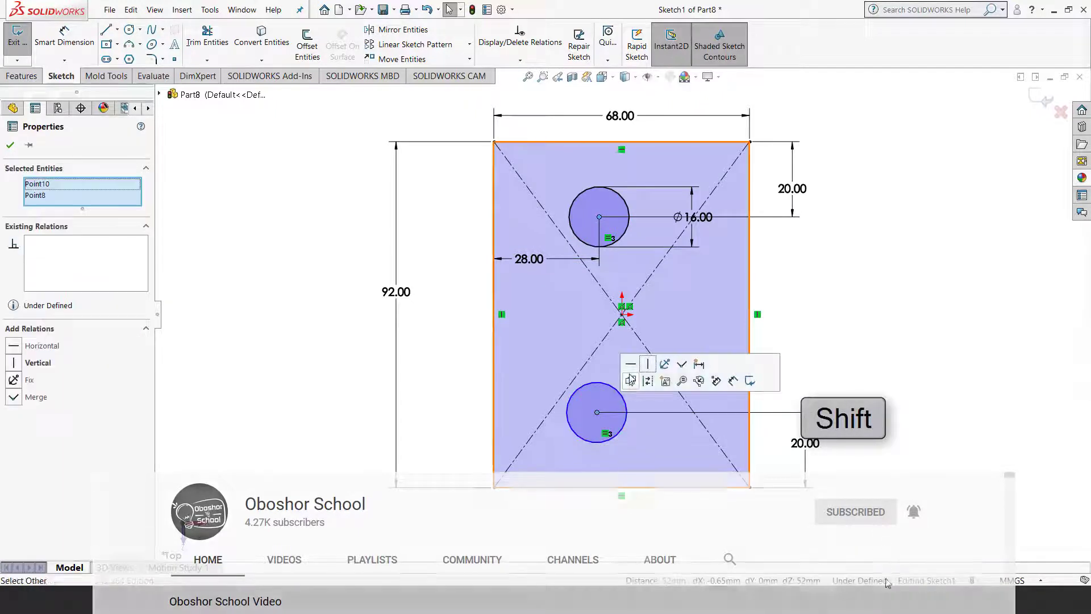
left_click(663, 364)
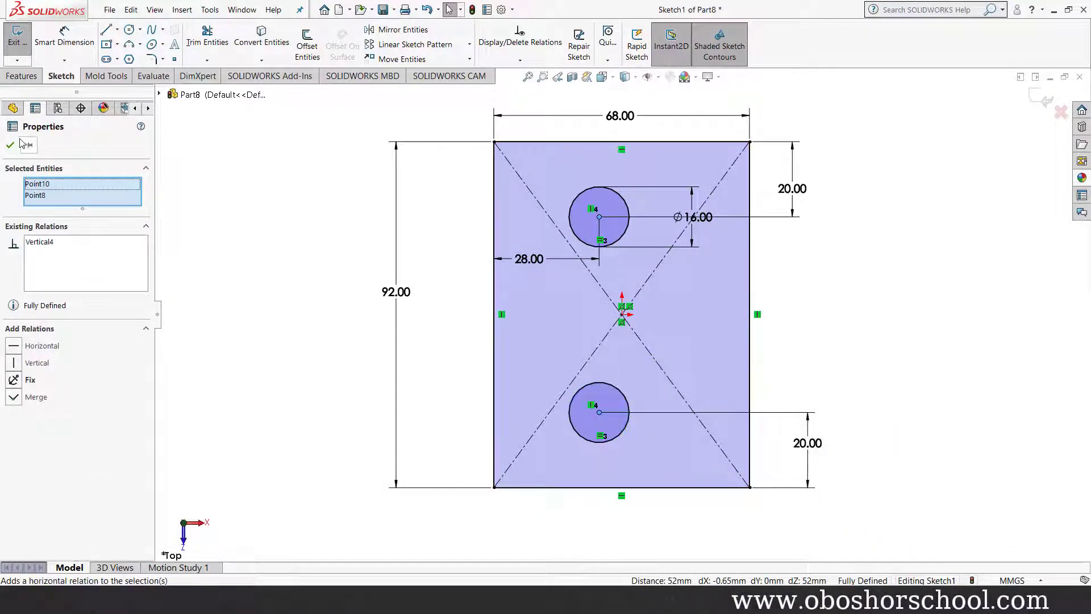
left_click(356, 277)
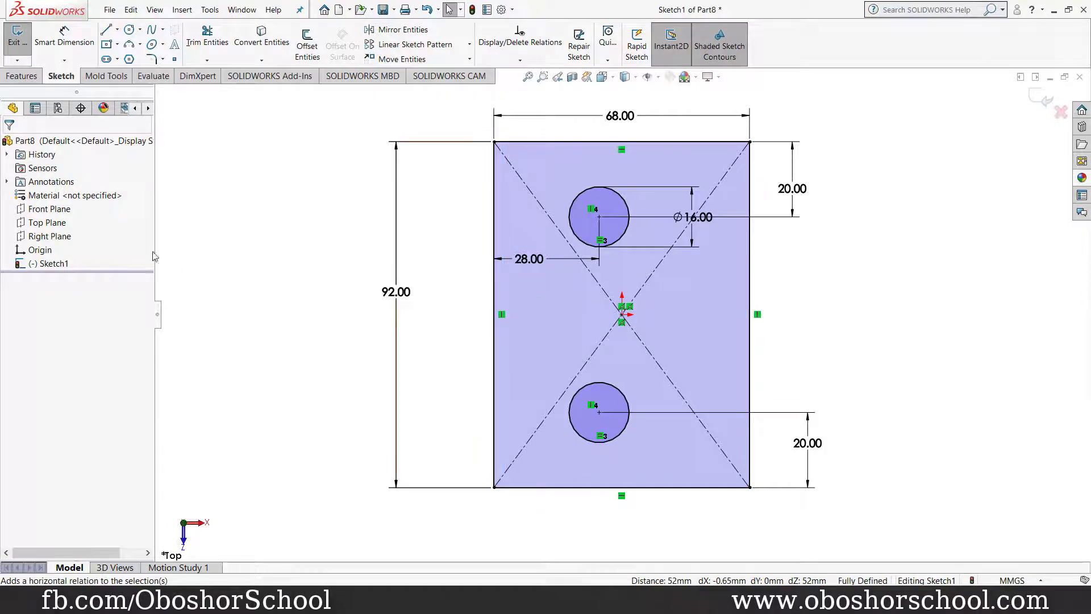
left_click(24, 78)
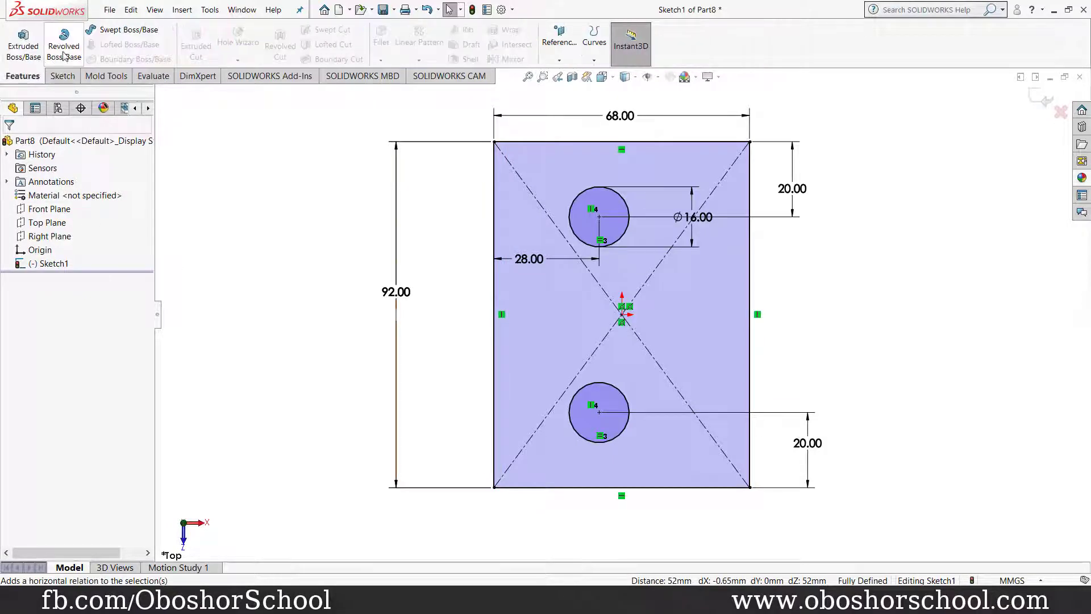
Extrude Sketch1 18 mm into the base plate with two through holes
left_click(22, 45)
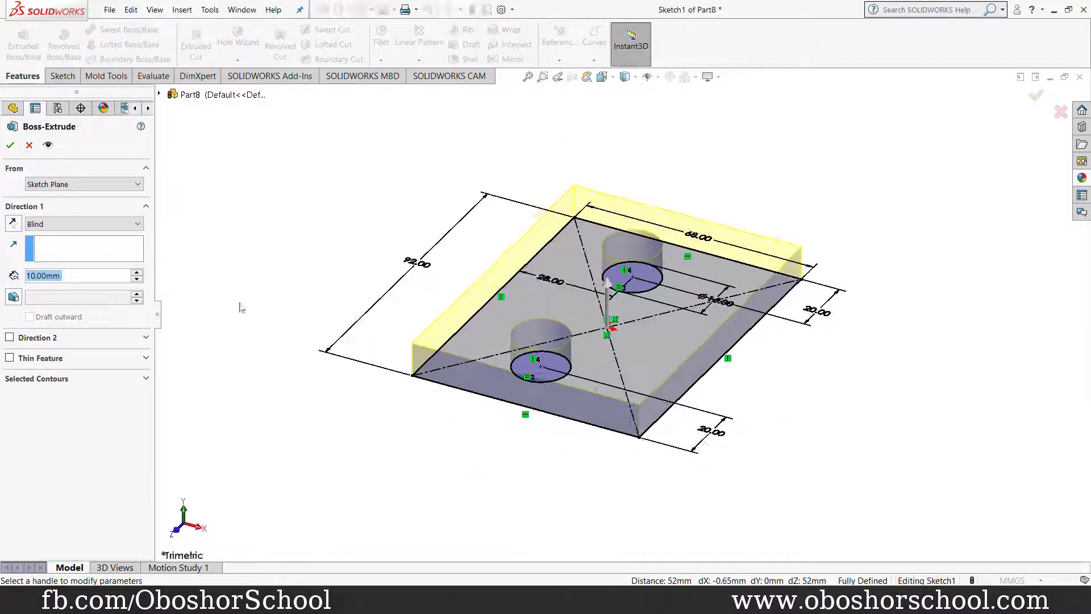
type("18")
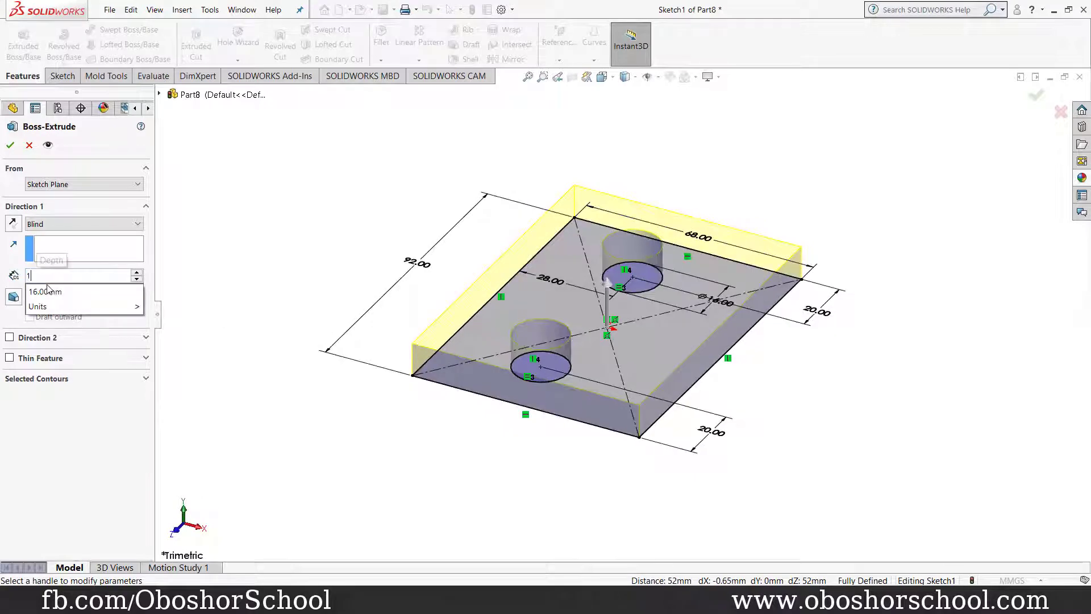
key("Return")
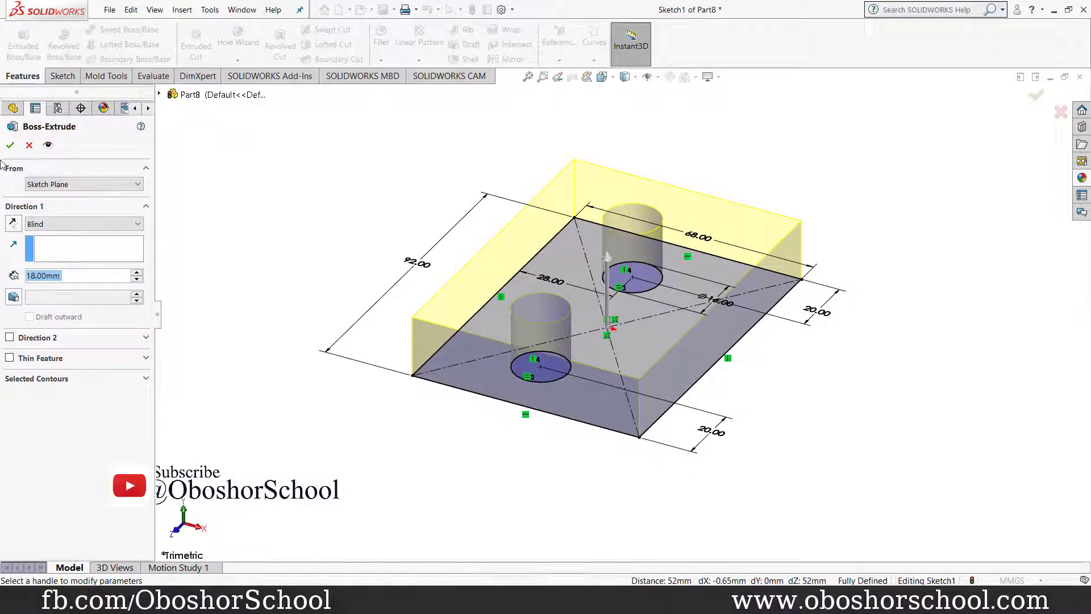
left_click(9, 145)
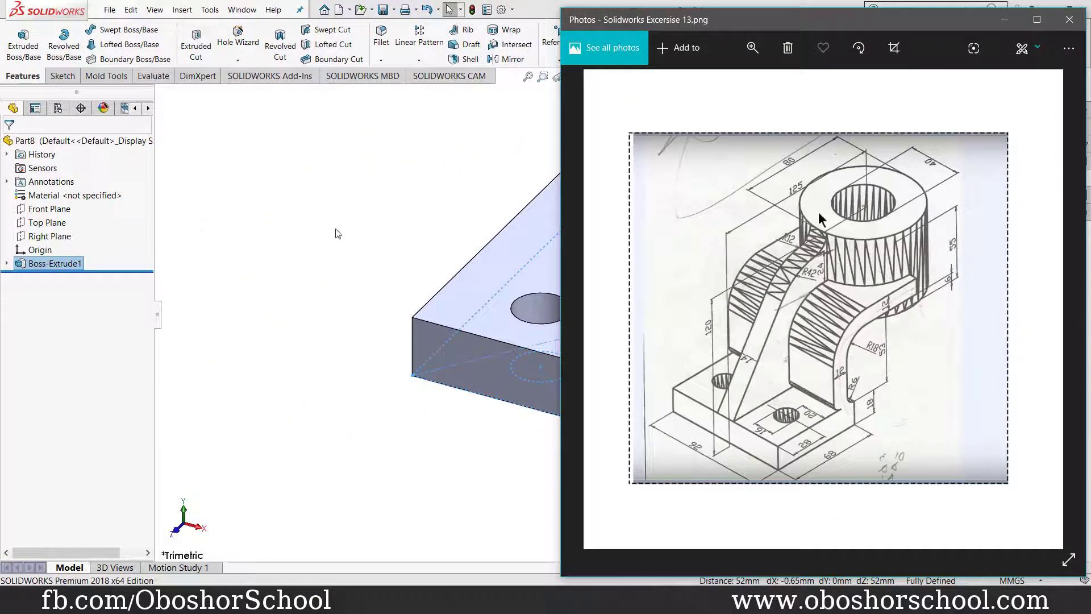
left_click(527, 379)
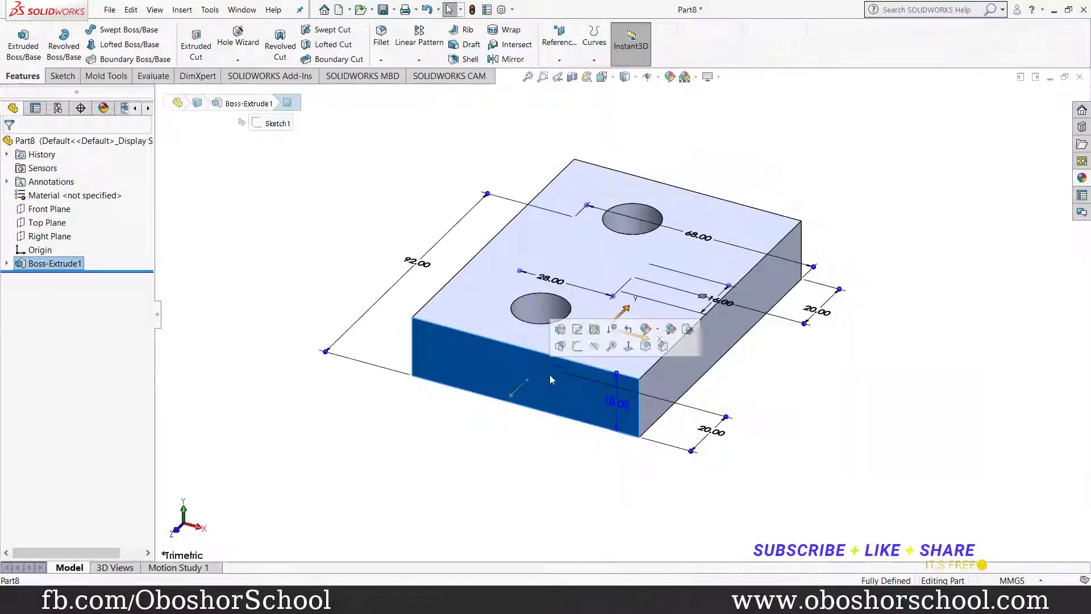
On the plate's front face, sketch a vertical line up from the top edge, then a horizontal line rightward
left_click(635, 342)
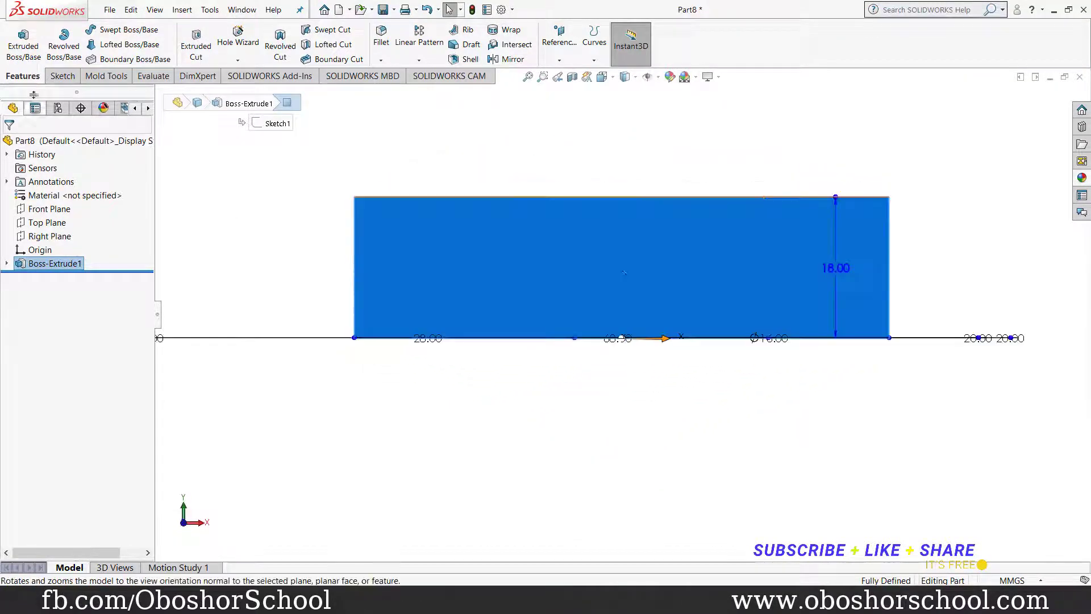
left_click(64, 79)
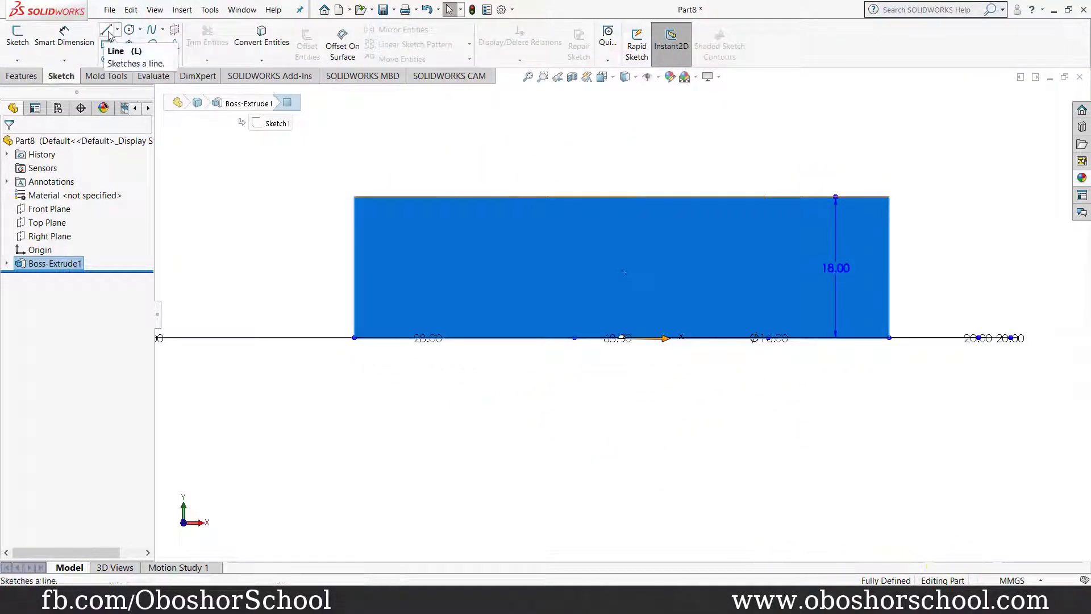
left_click(107, 30)
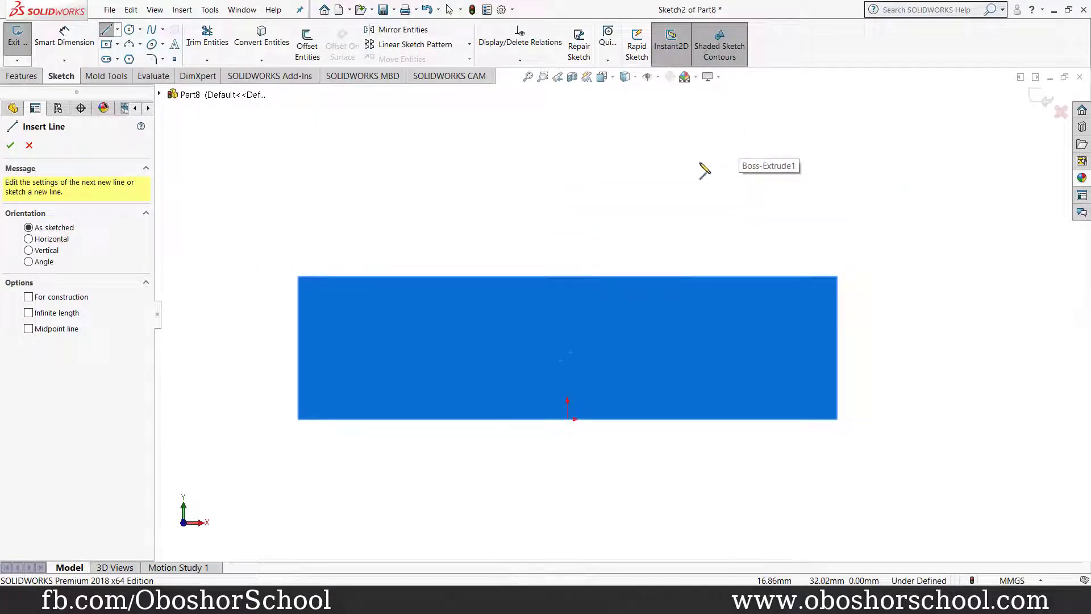
left_click(795, 276)
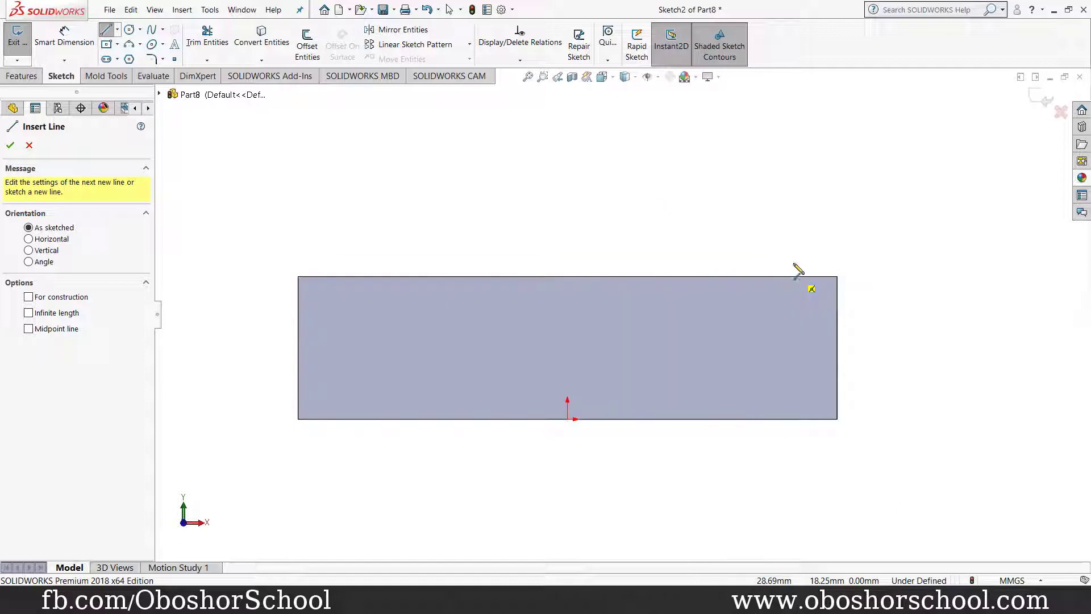
left_click(795, 120)
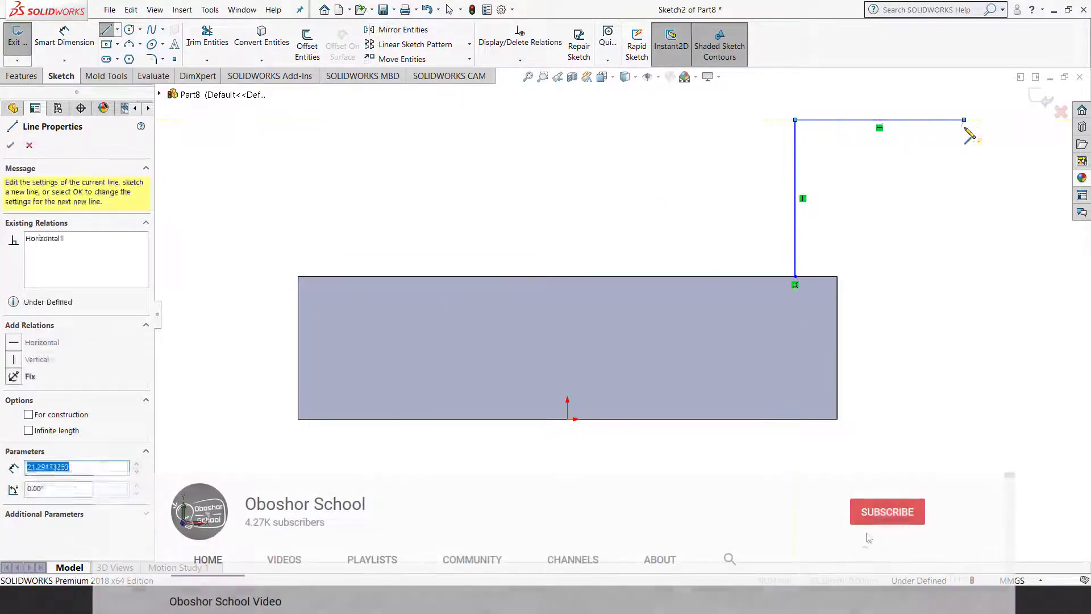
left_click(964, 120)
right_click(889, 170)
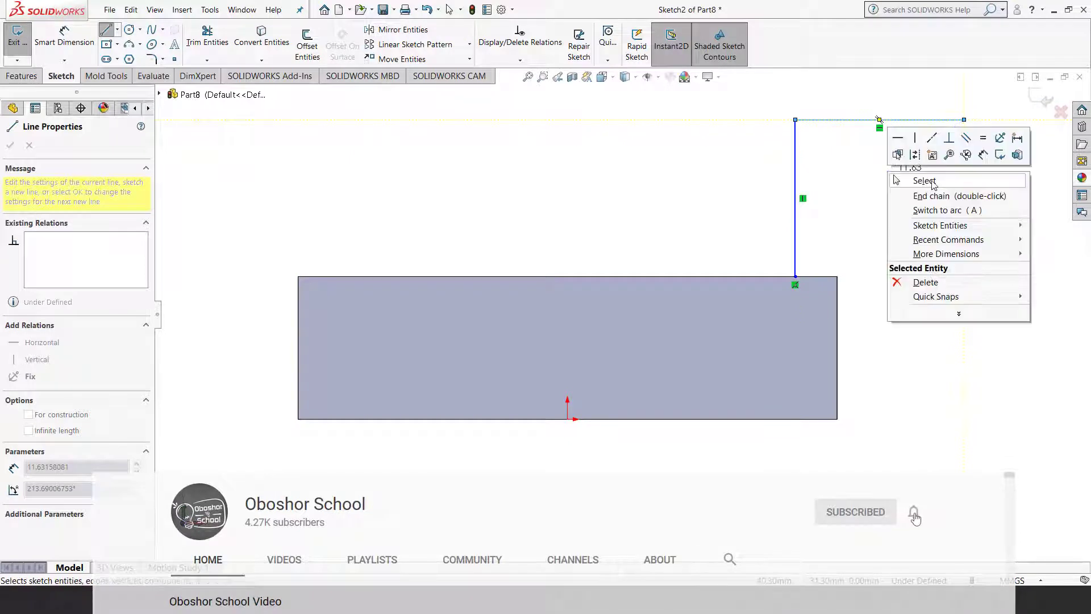
left_click(933, 185)
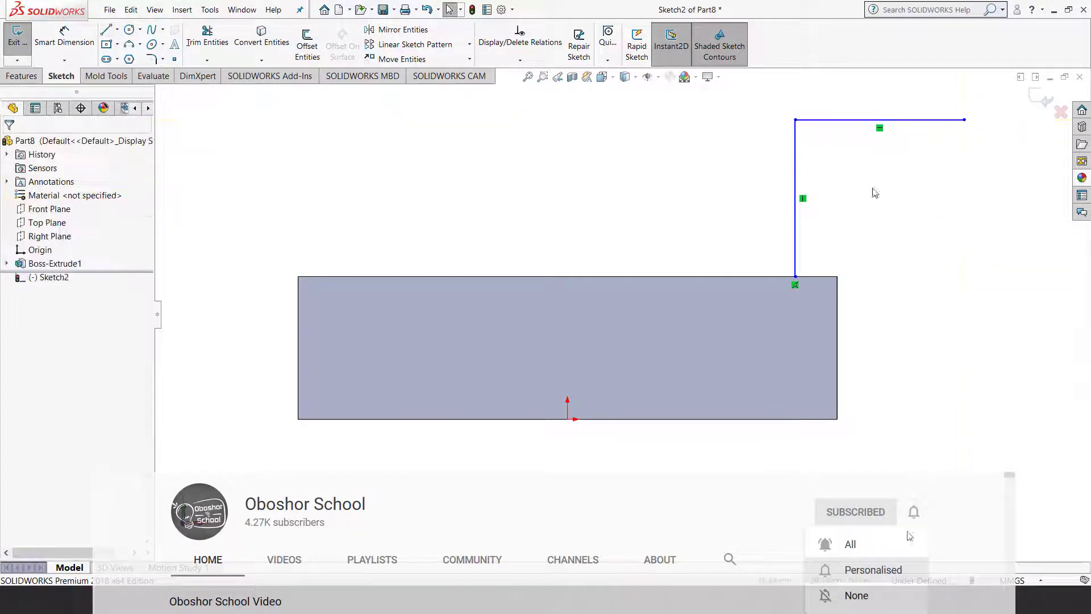
left_click(63, 34)
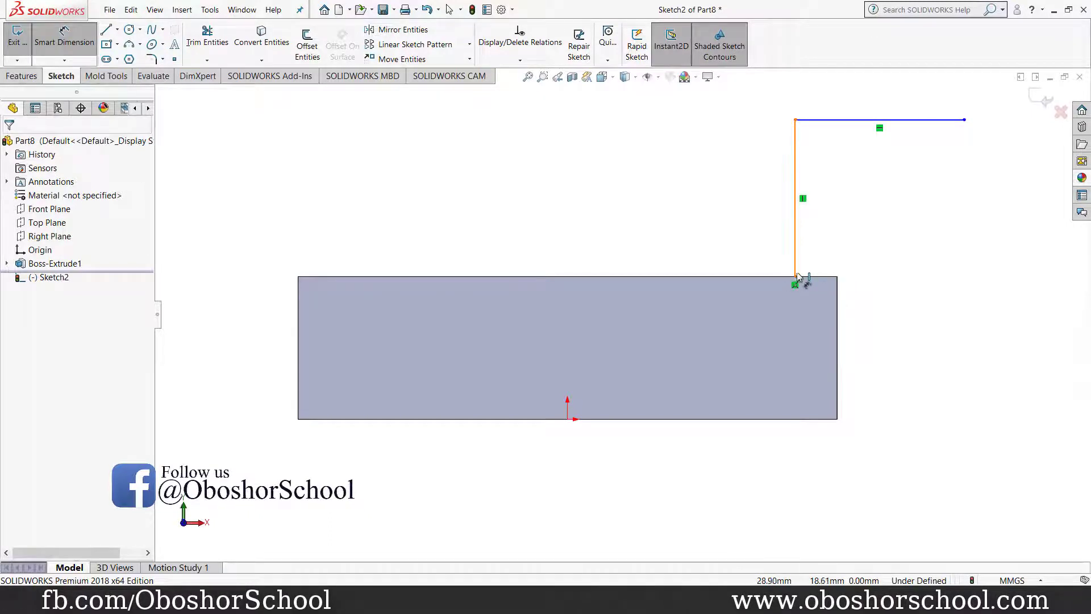
Dimension the upright line 6 mm from the plate corner and 53 mm tall
left_click(796, 277)
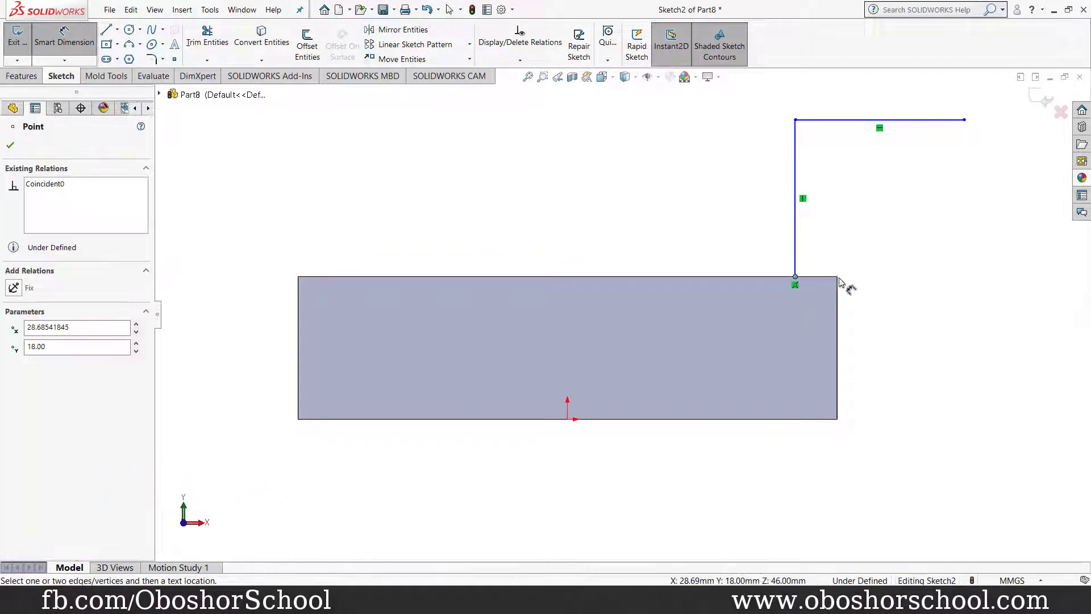
left_click(837, 278)
left_click(891, 292)
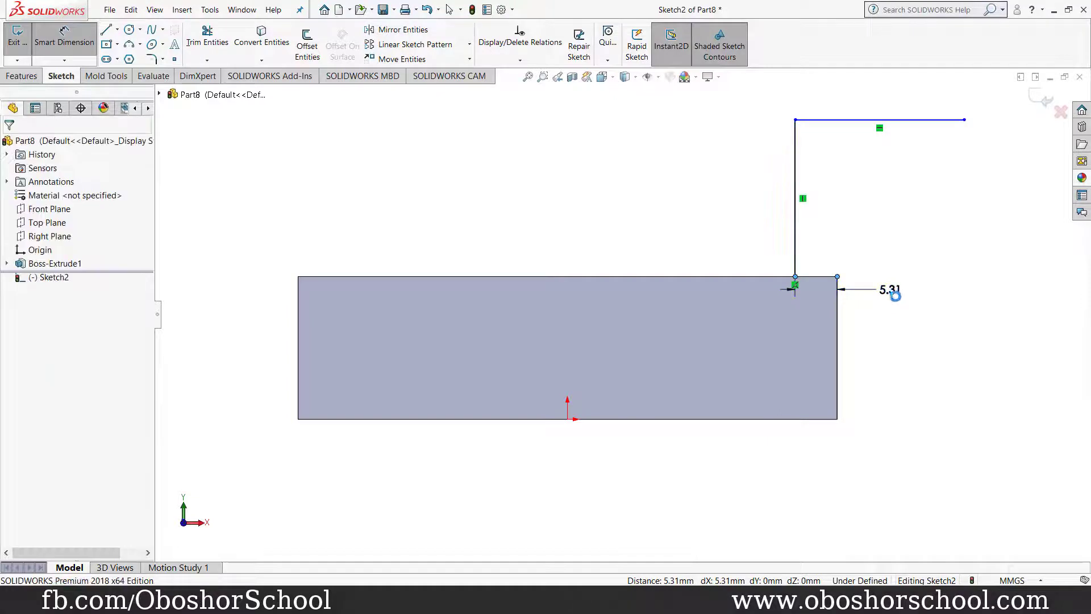
type("6")
key("Return")
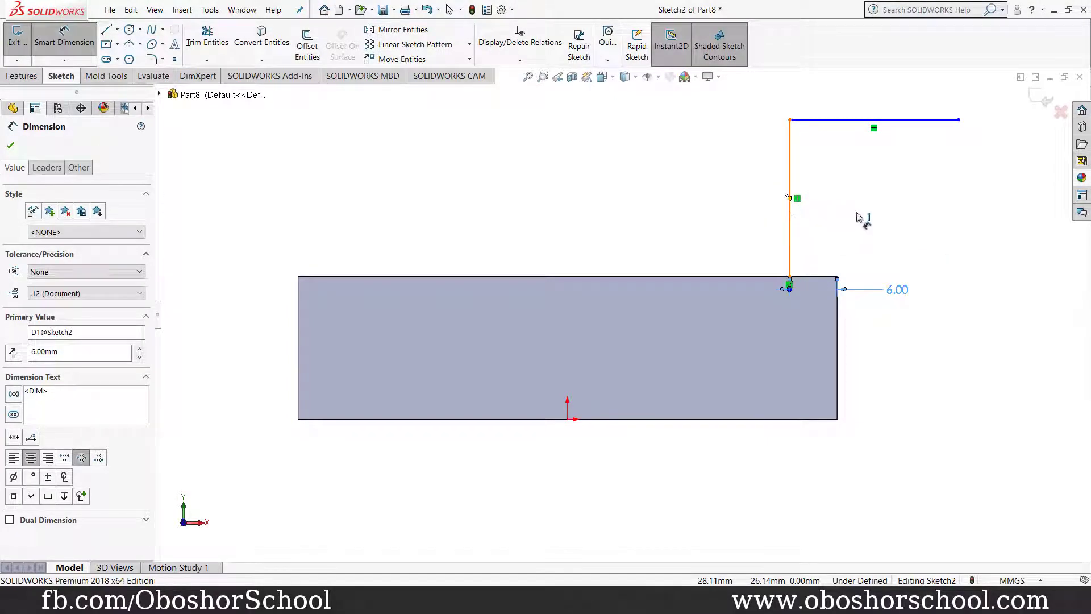
left_click(790, 217)
left_click(908, 221)
type("53")
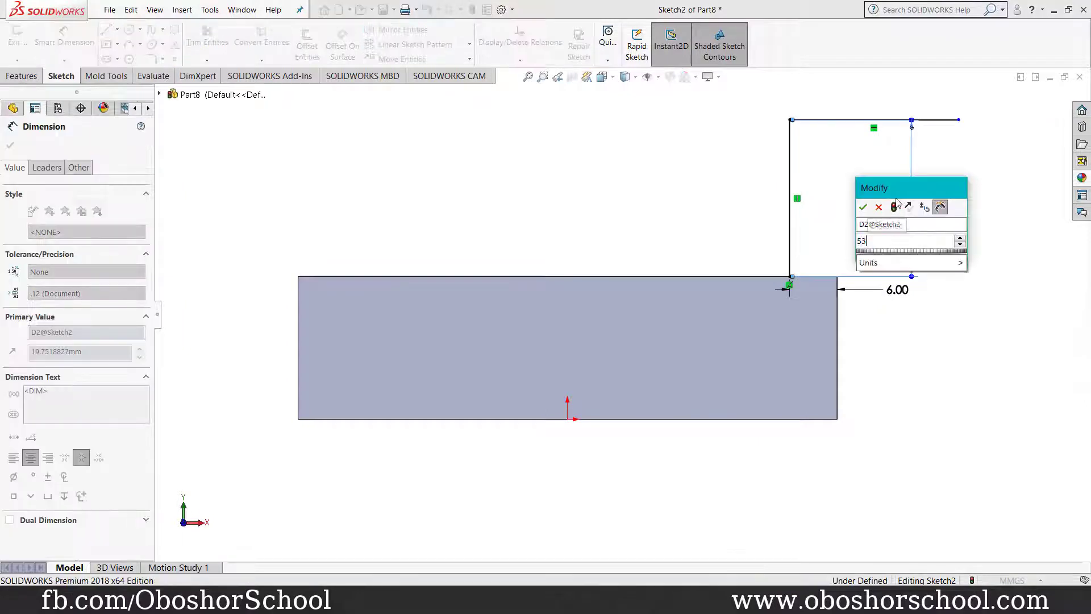
key("Escape")
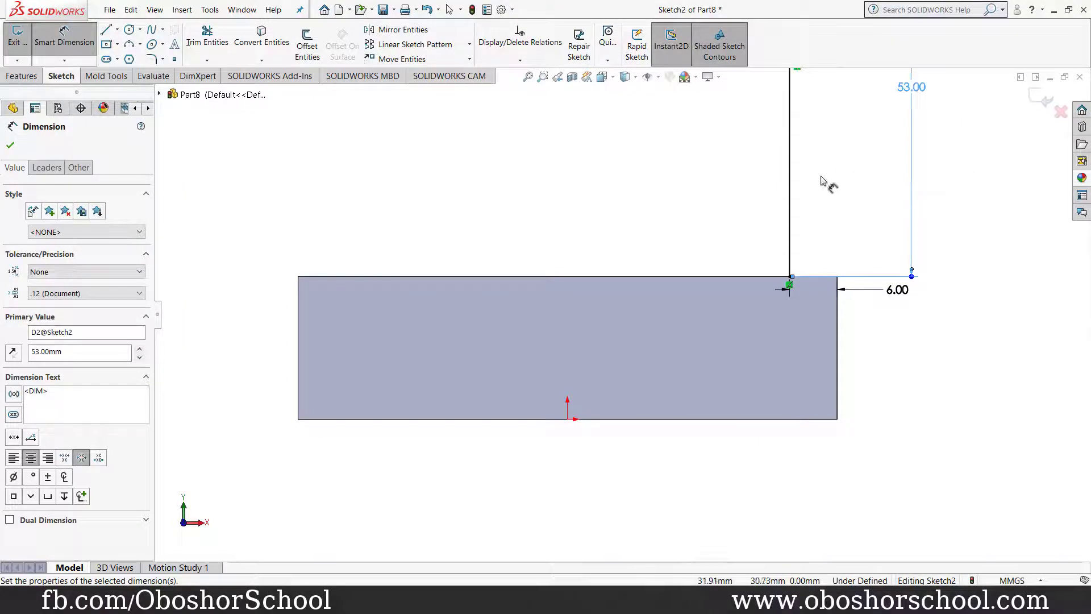
Dimension the base's left edge to the arm's right end at 125 mm
scroll(825, 182, "up", 2)
scroll(836, 172, "up", 1)
scroll(823, 161, "up", 2)
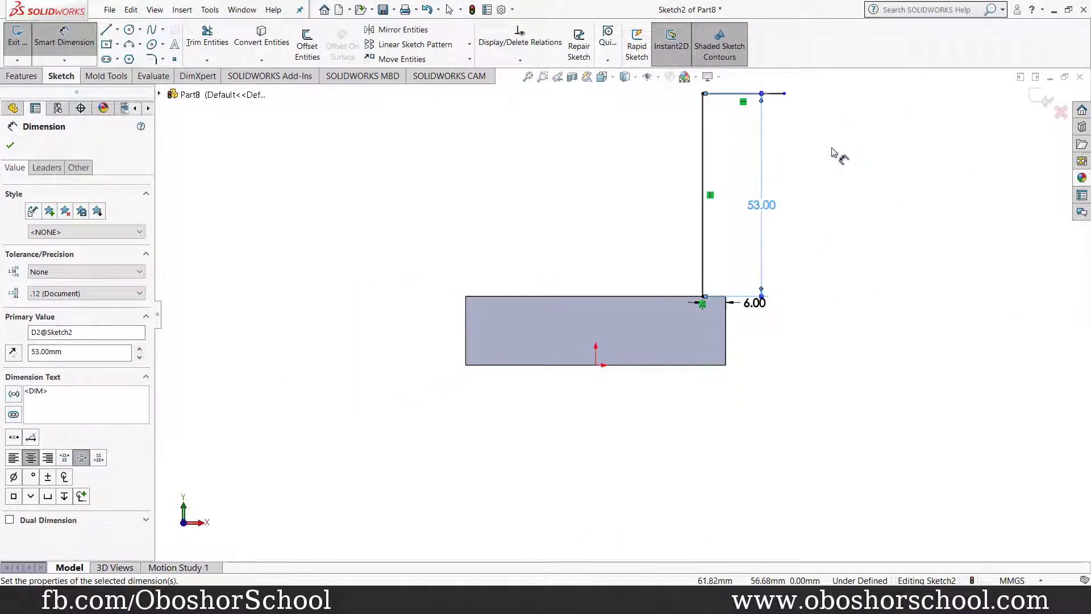
left_click(784, 94)
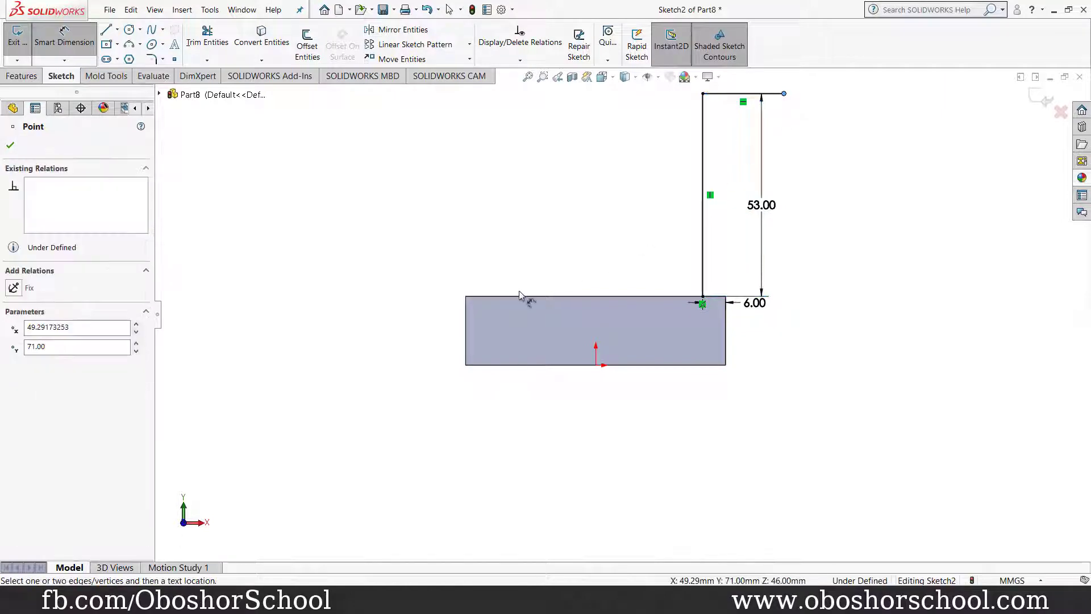
left_click(466, 318)
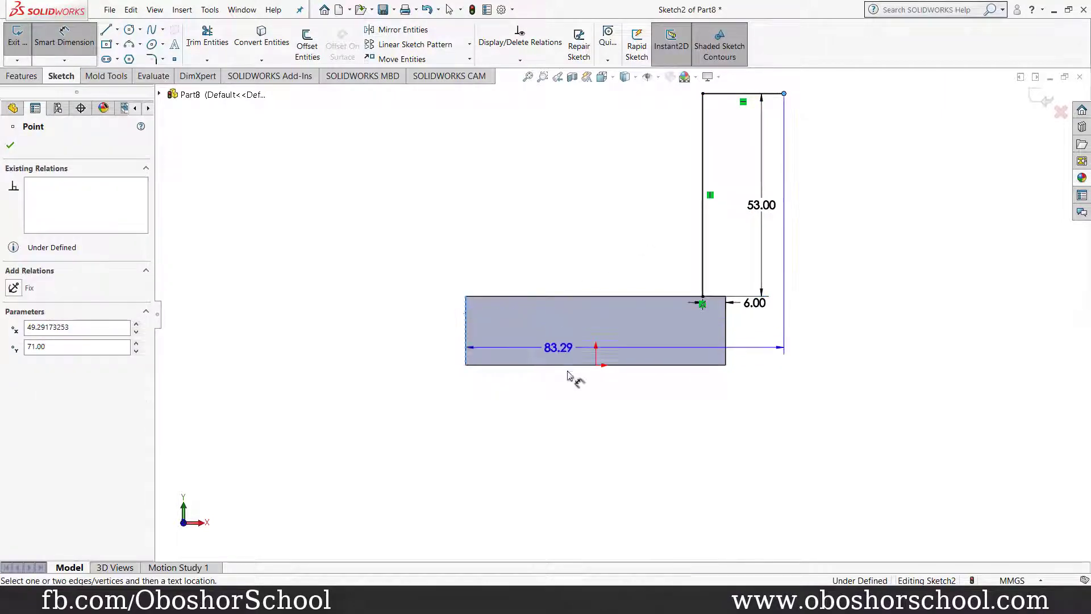
left_click(594, 429)
type("125")
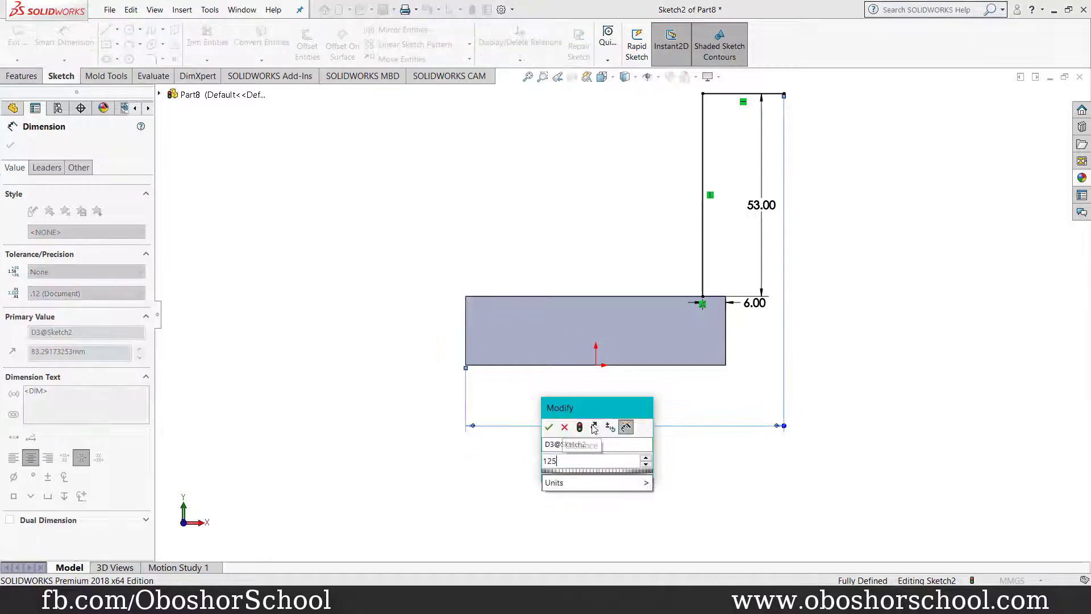
key("Return")
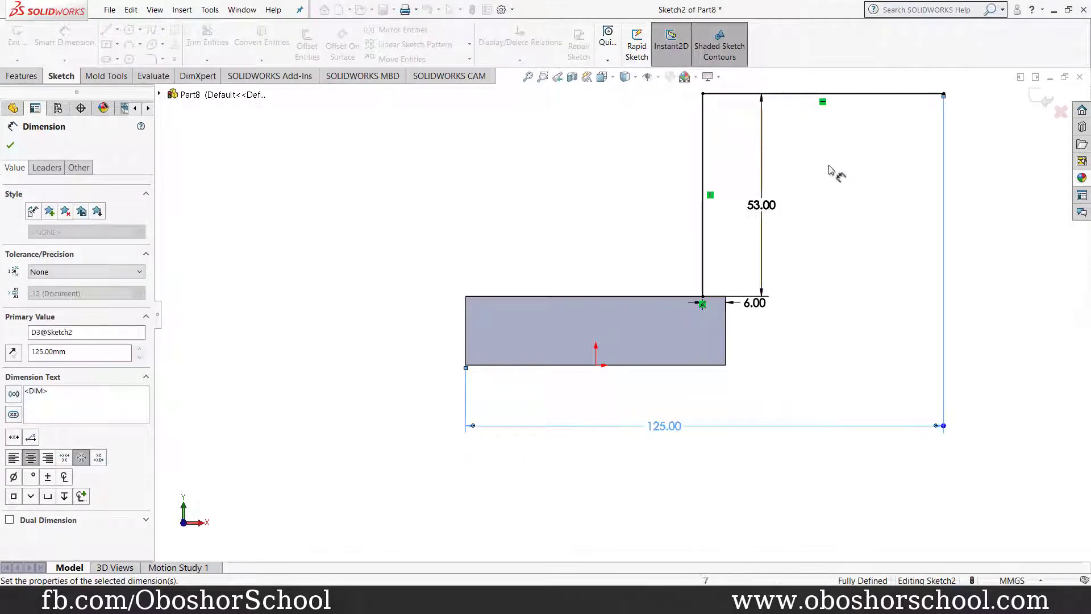
scroll(806, 142, "down", 2)
scroll(798, 139, "down", 1)
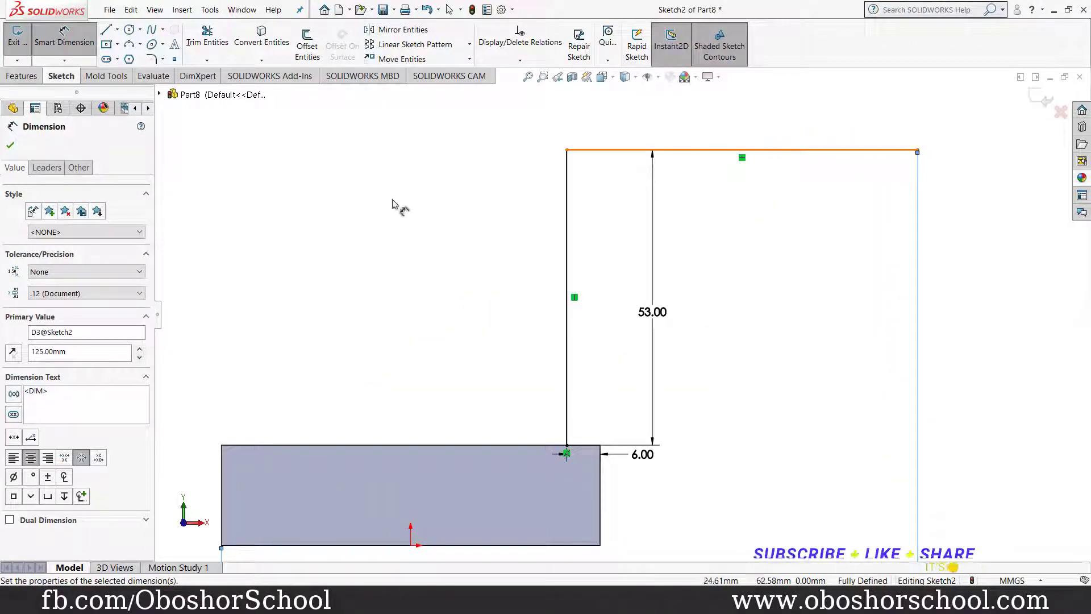
left_click(12, 148)
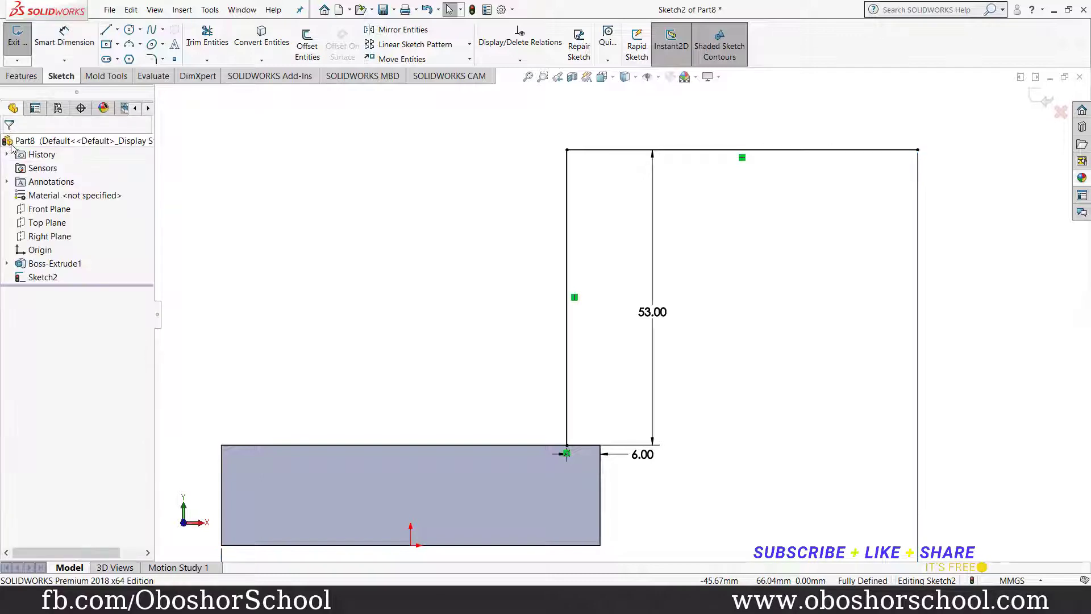
Round the arm's top-left corner with an R18 sketch fillet
left_click(151, 59)
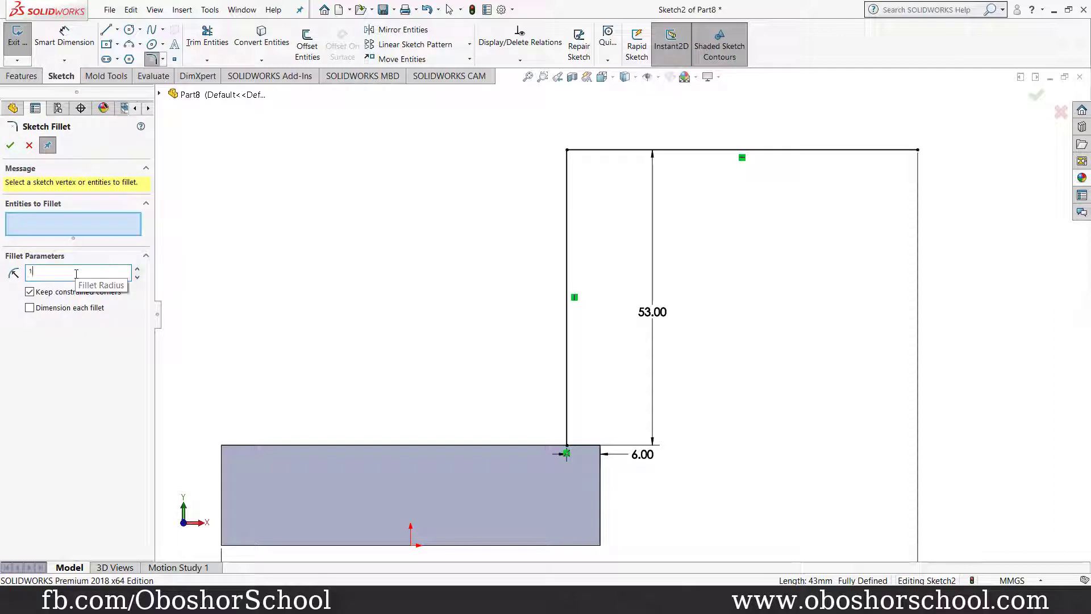
left_click(567, 152)
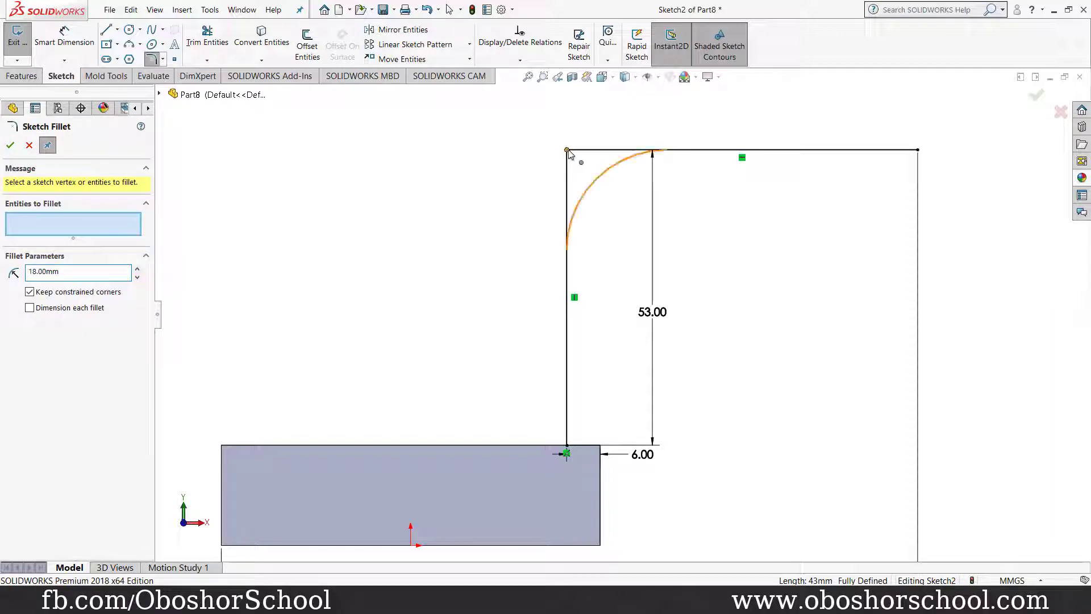
left_click(11, 146)
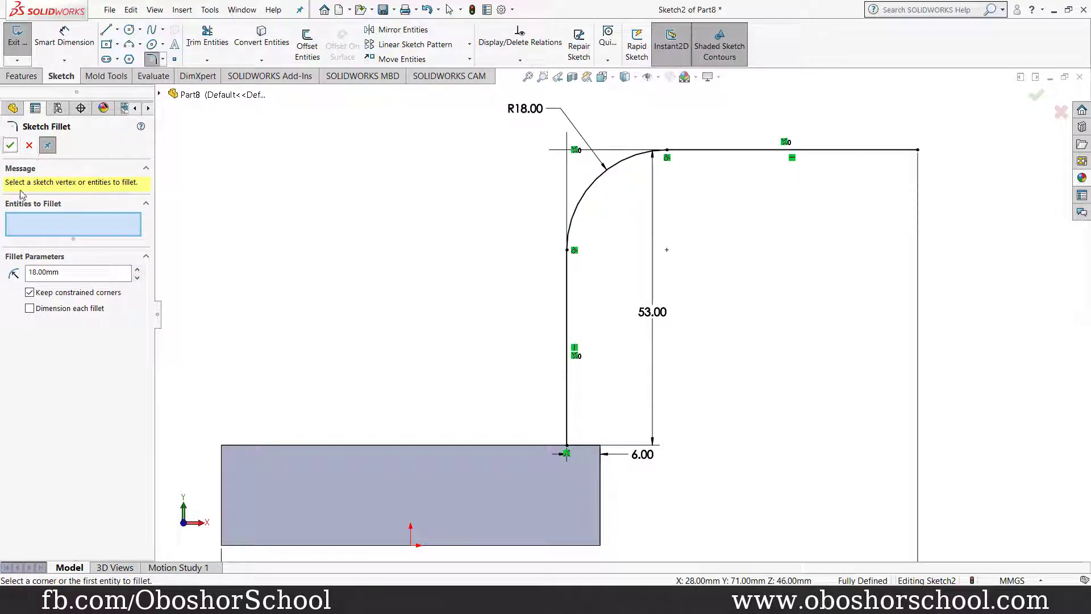
left_click(11, 146)
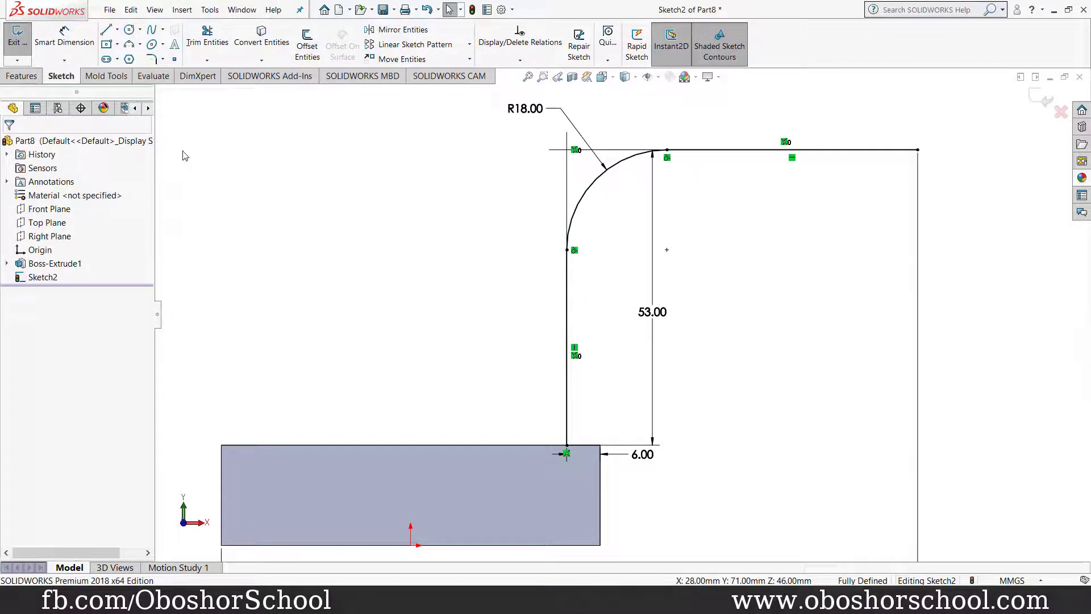
Offset the arm outline 12 mm outward with Reverse checked
left_click(307, 44)
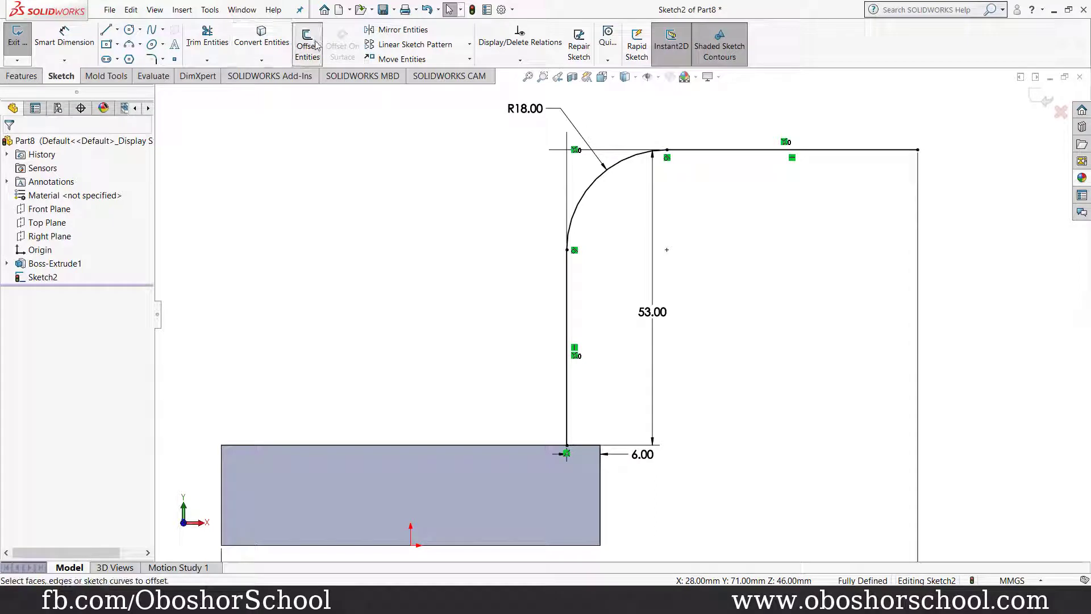
left_click(579, 203)
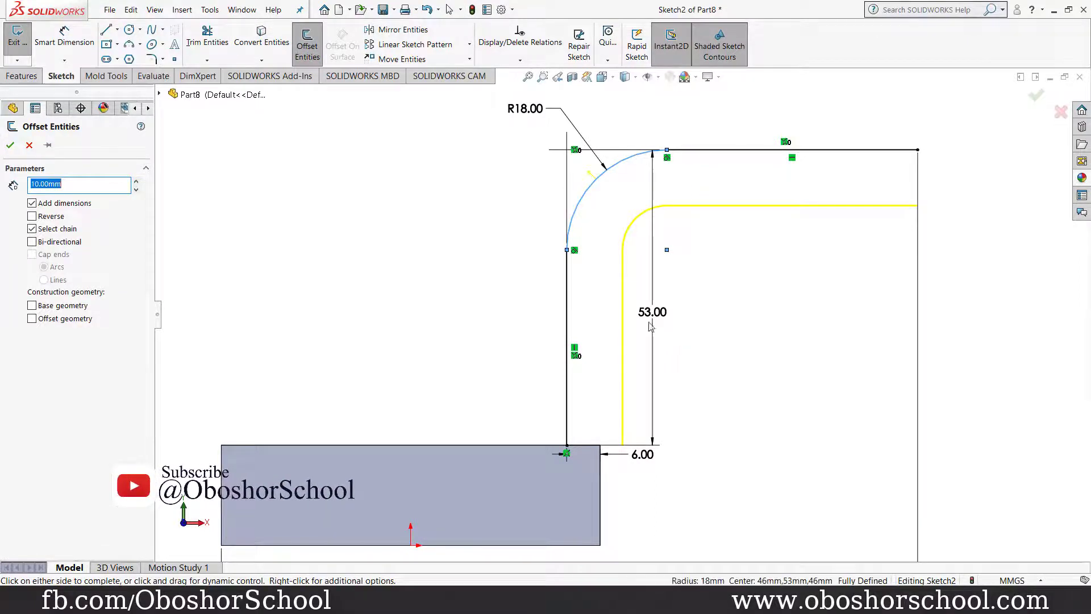
left_click(35, 217)
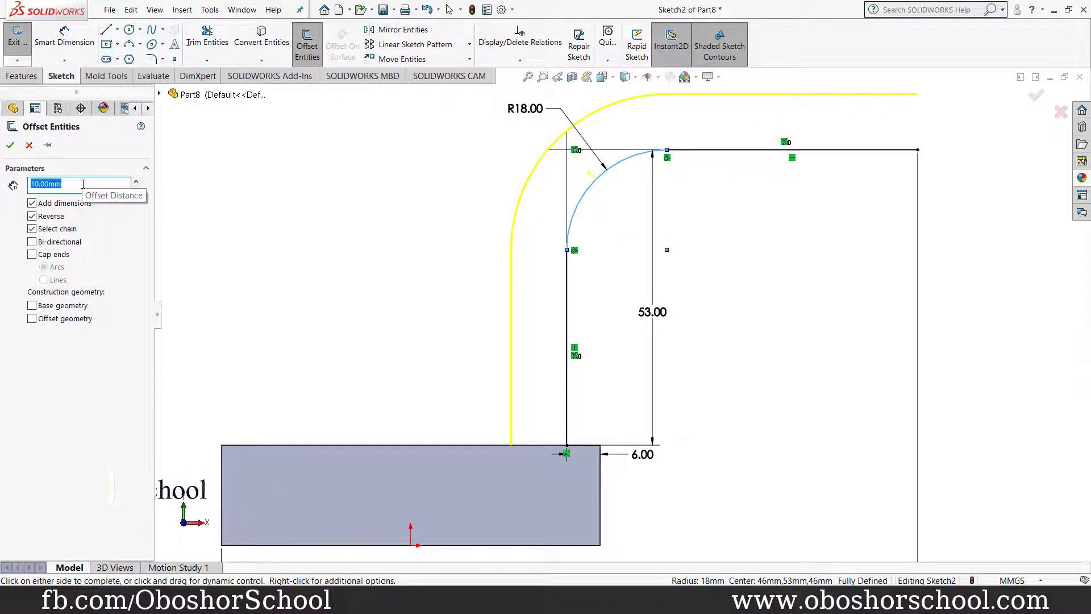
type("12")
key("Return")
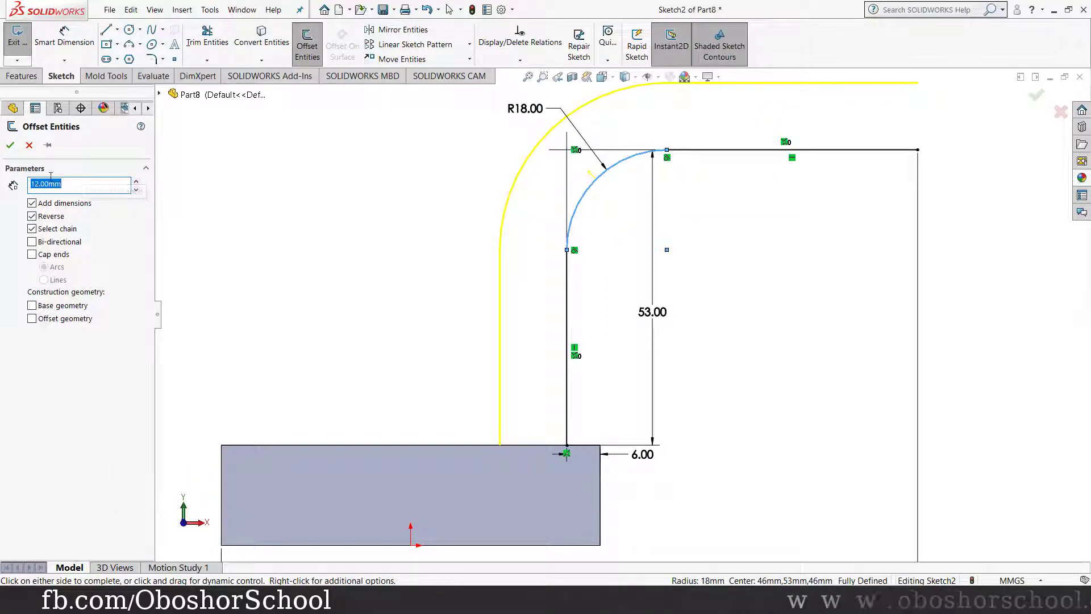
left_click(10, 144)
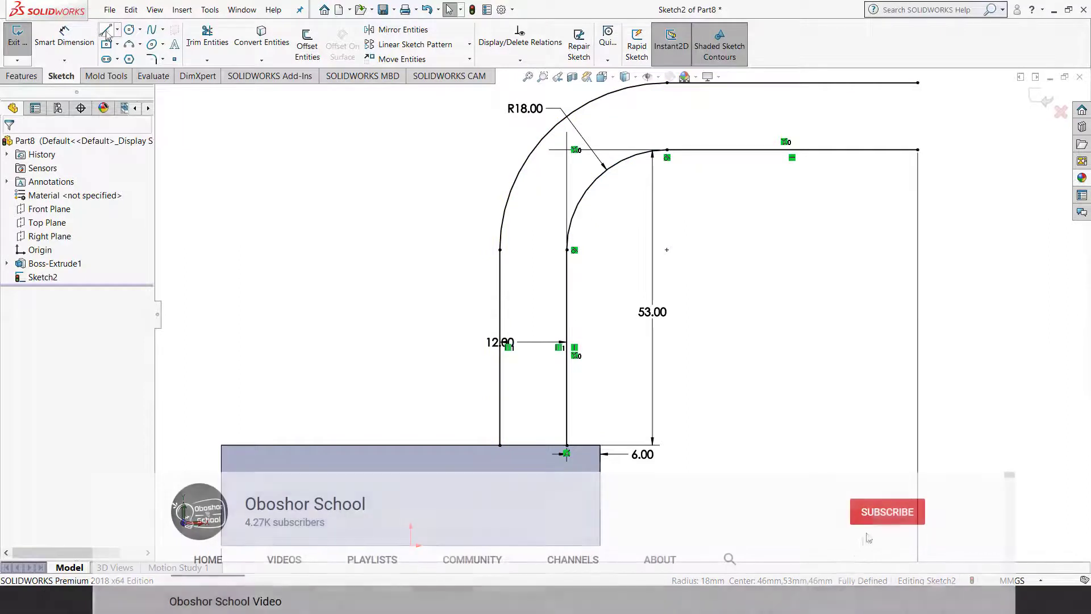
Draw lines closing the bottom and right ends between the two arm outlines
left_click(106, 30)
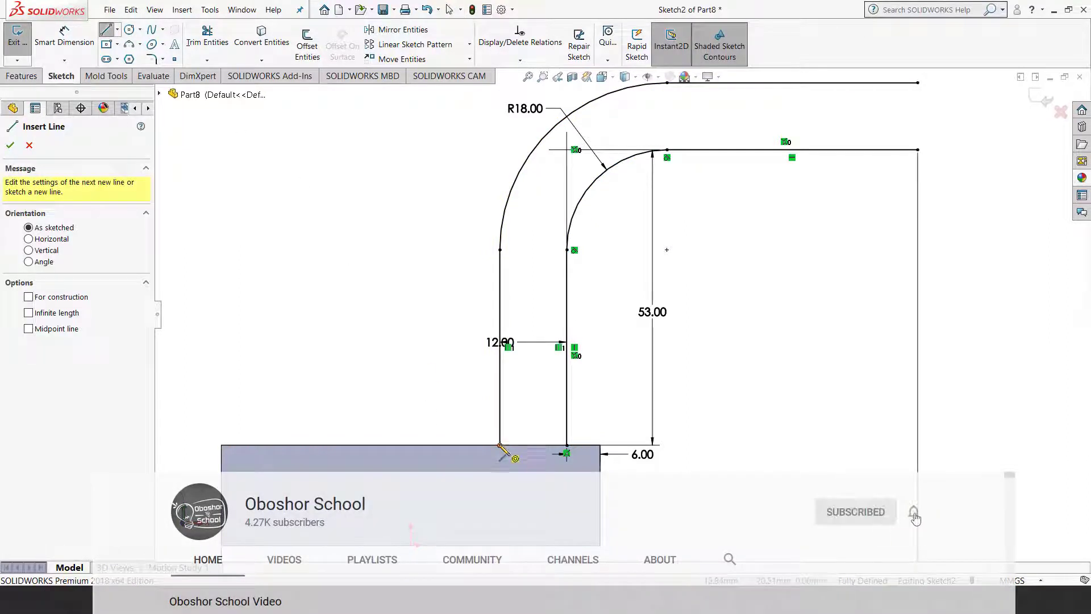
left_click(500, 445)
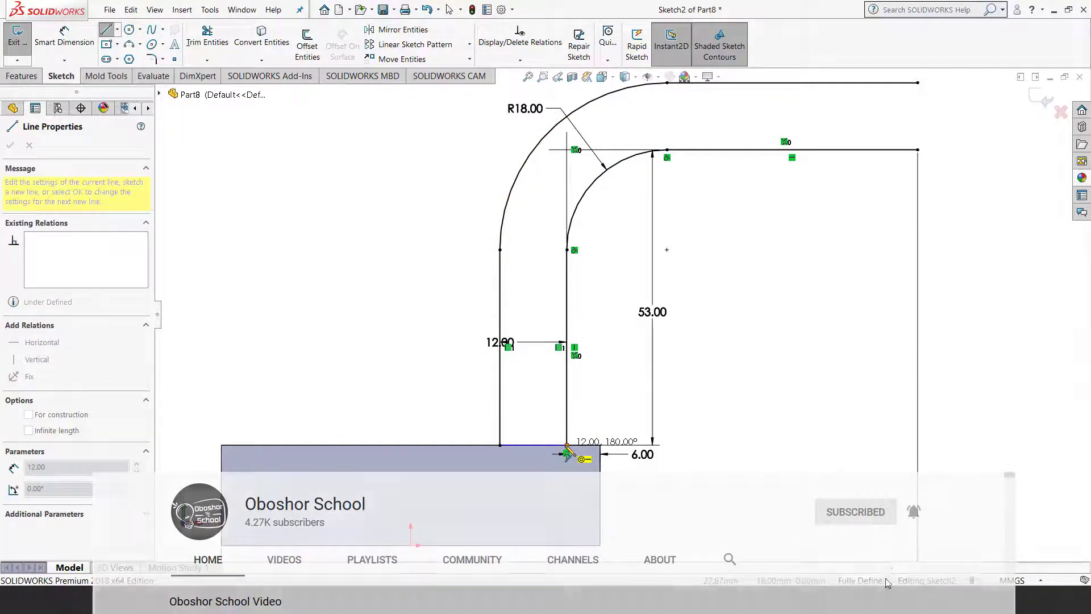
double_click(566, 445)
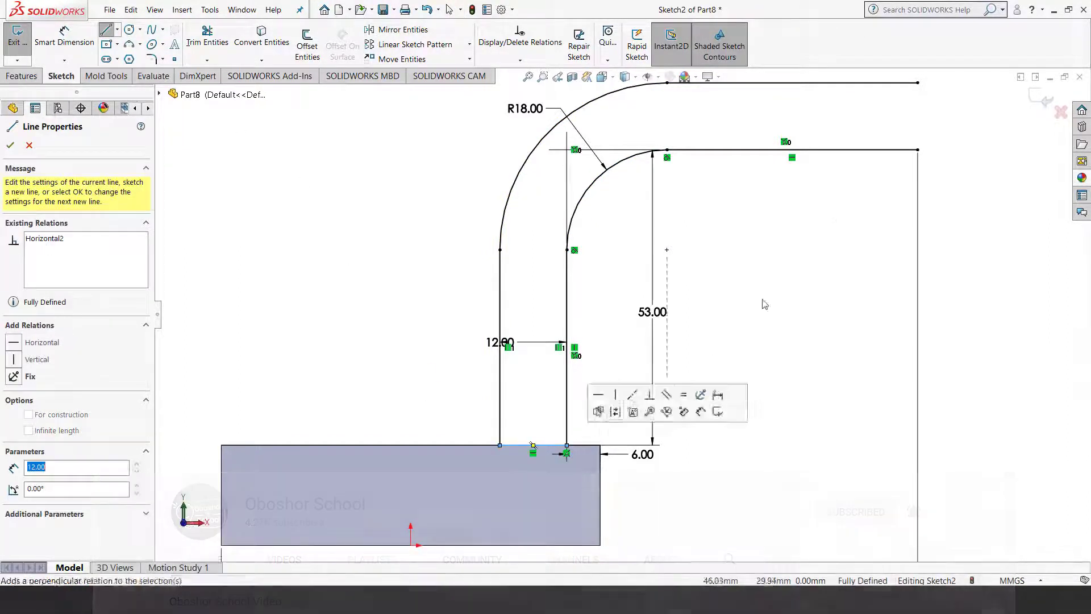
left_click(917, 83)
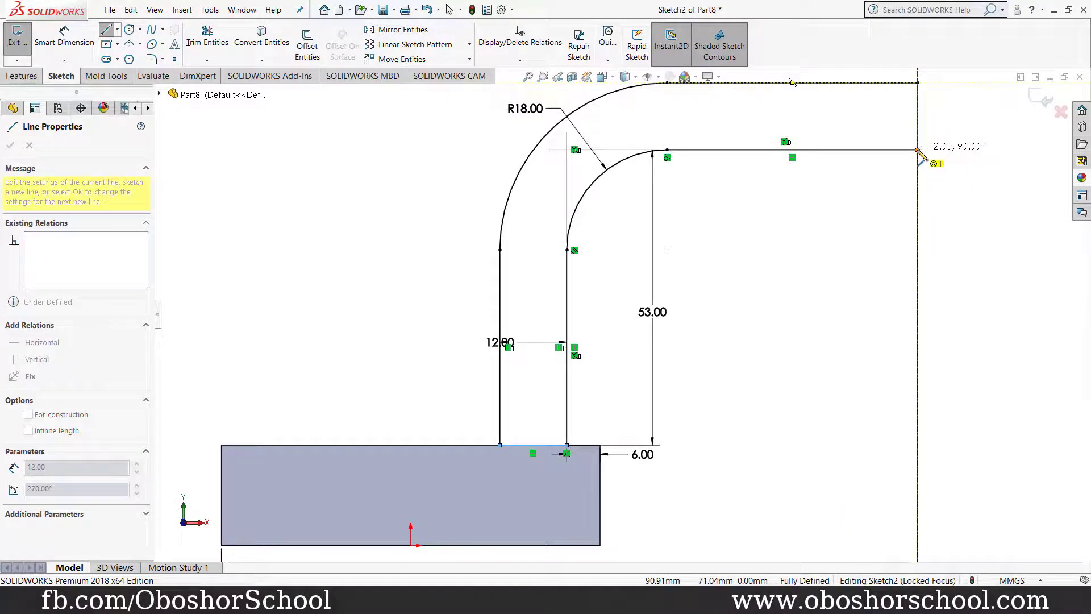
left_click(917, 149)
right_click(931, 224)
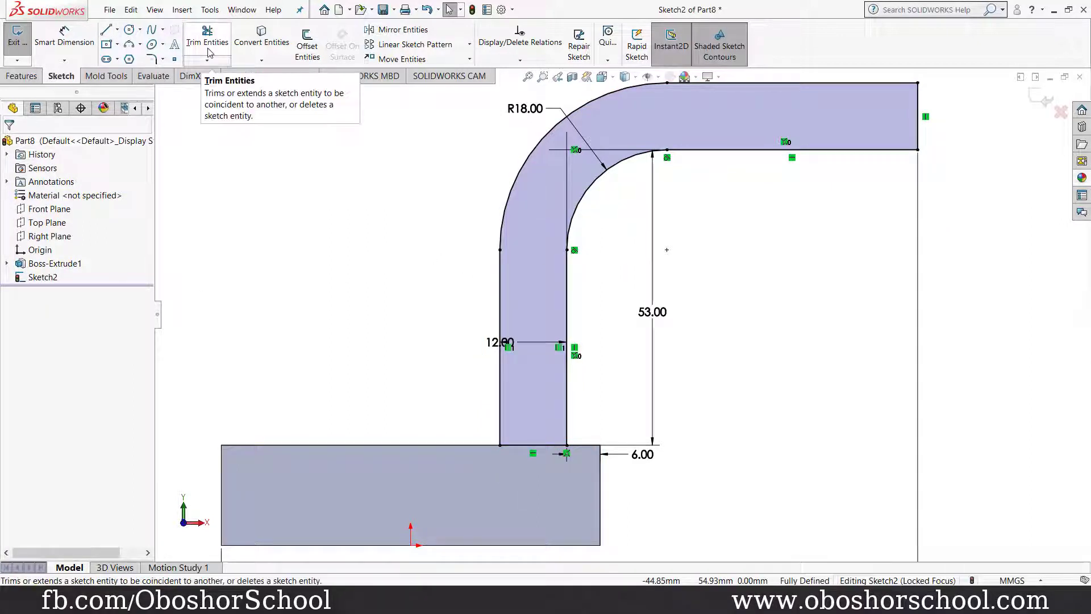
Round the arm's lower-left corner with an R6 sketch fillet
left_click(152, 60)
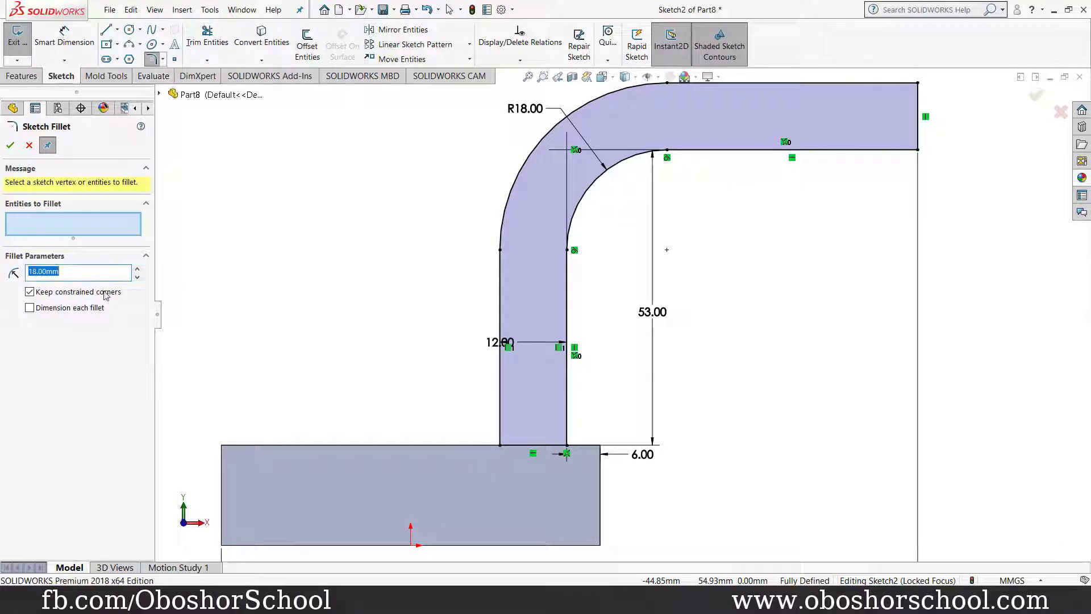
type("6")
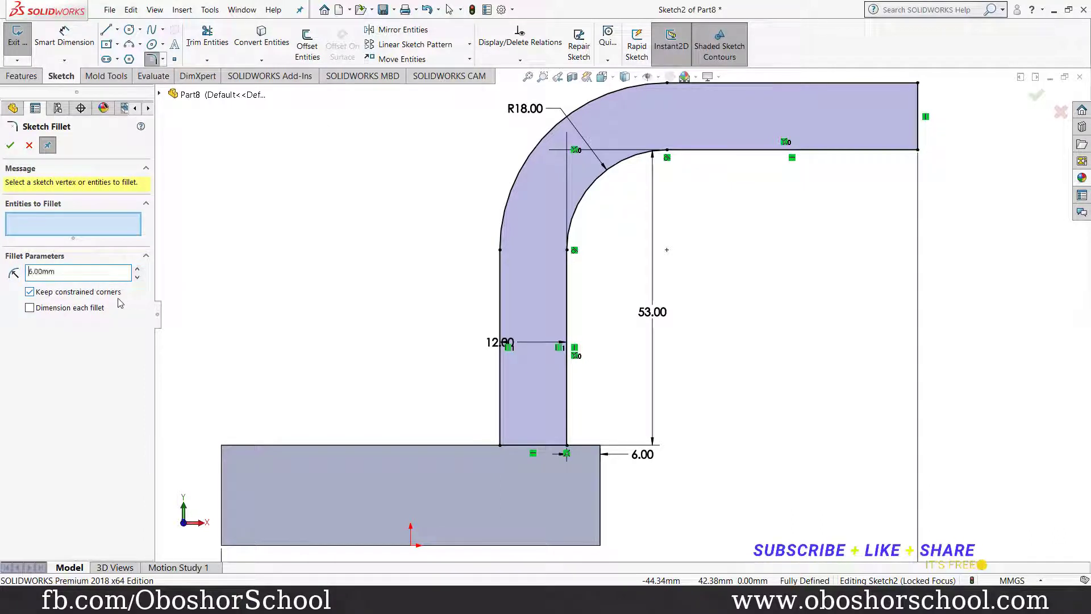
left_click(500, 444)
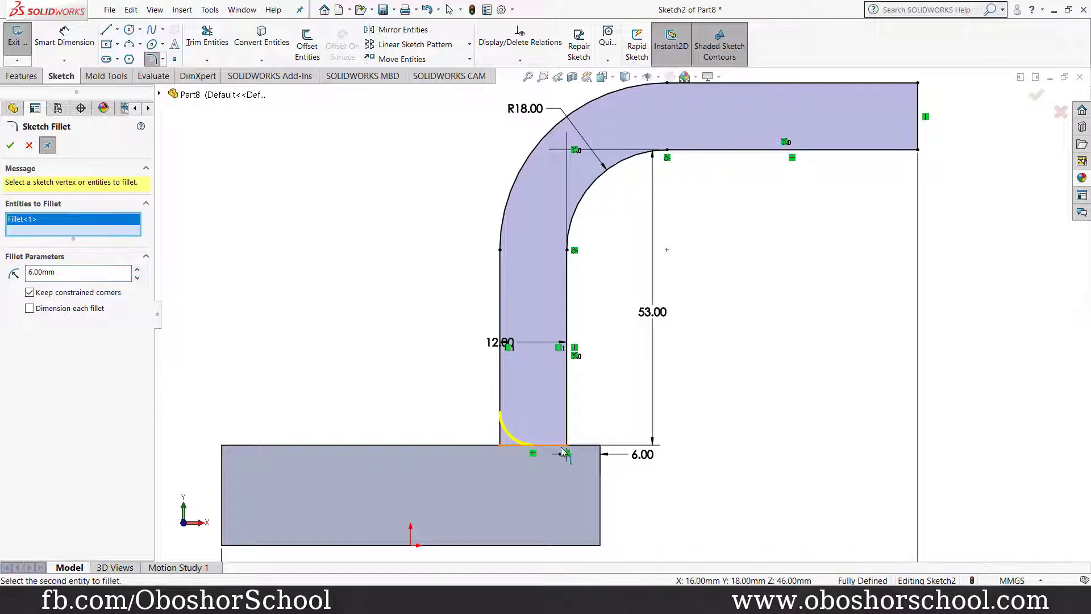
left_click(10, 147)
left_click(10, 145)
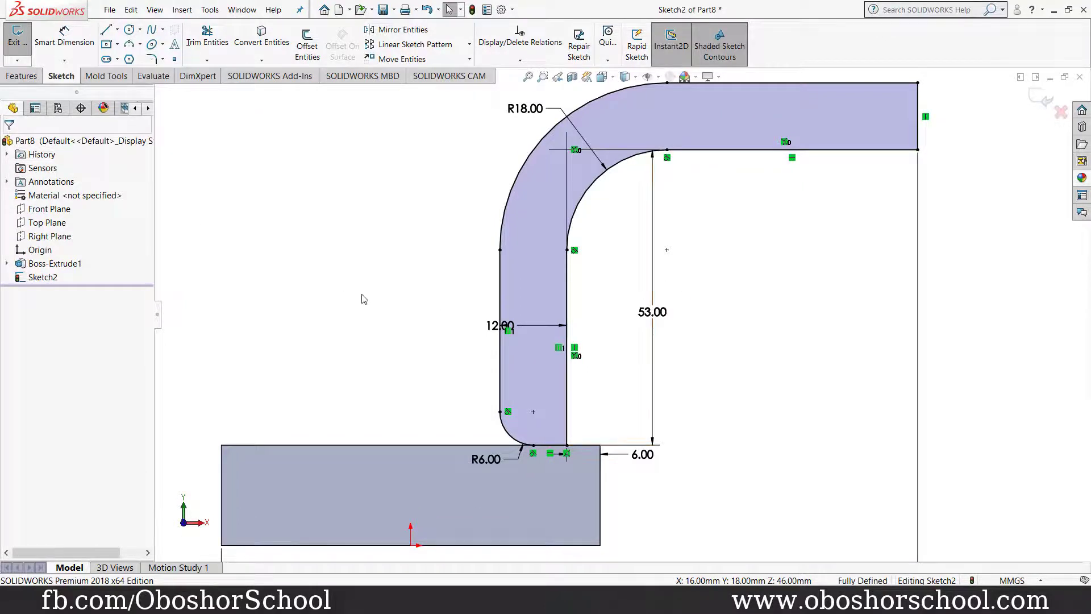
left_click(23, 76)
Extrude the bent arm profile in the reversed direction Through All as Boss-Extrude2
left_click(27, 50)
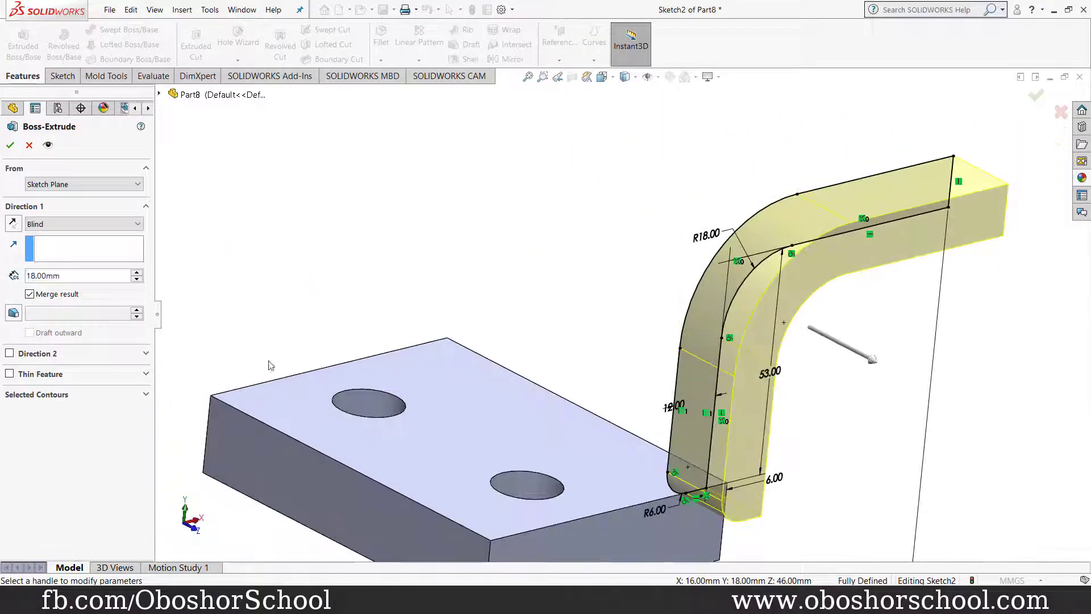
left_click(17, 225)
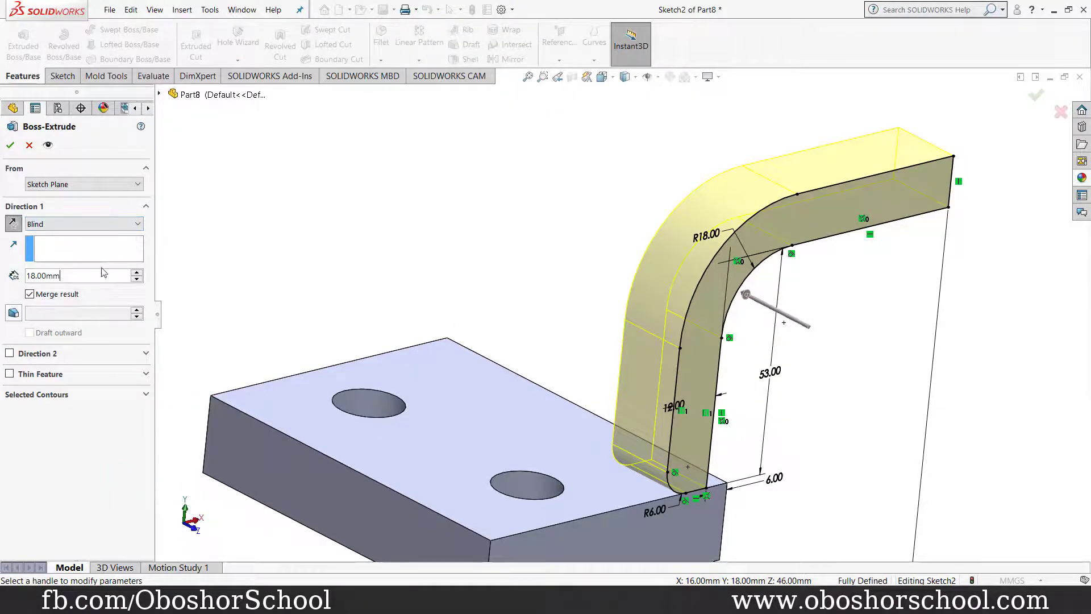
left_click(141, 227)
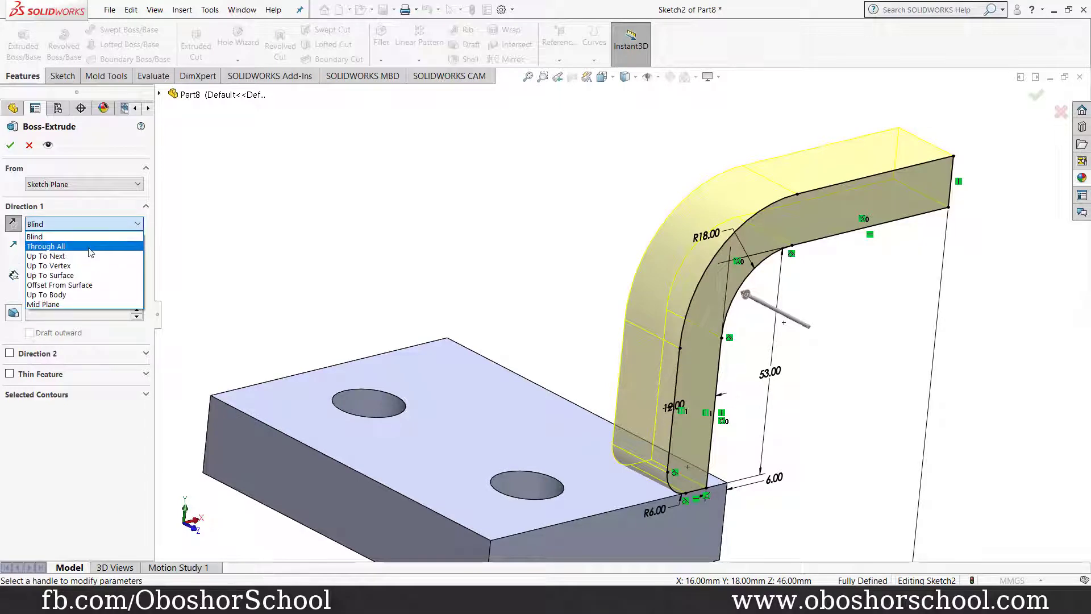
left_click(101, 247)
middle_click_drag(256, 296, 211, 298)
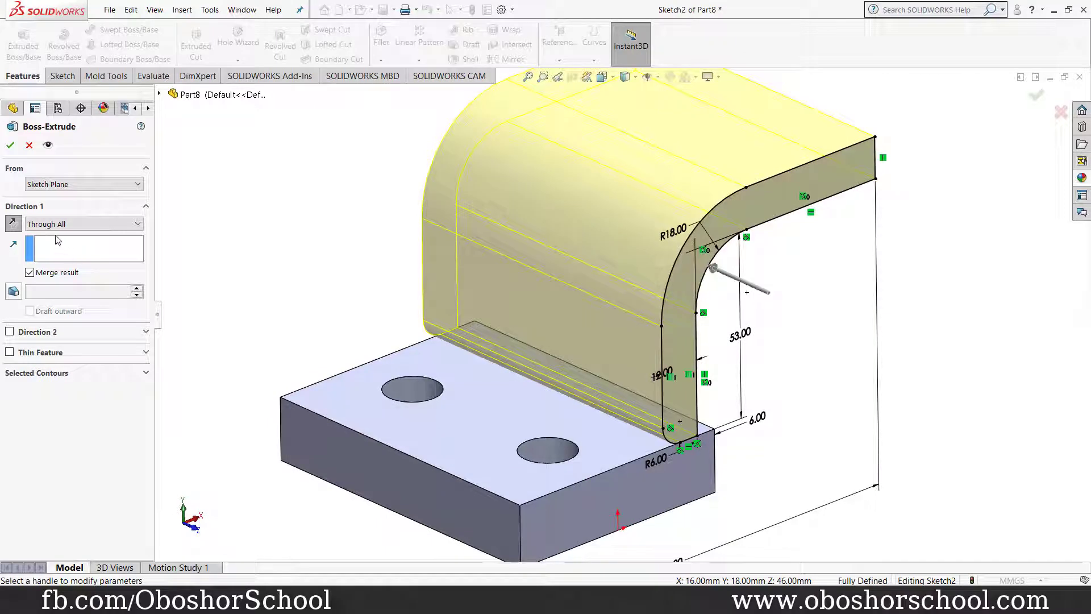
left_click(10, 145)
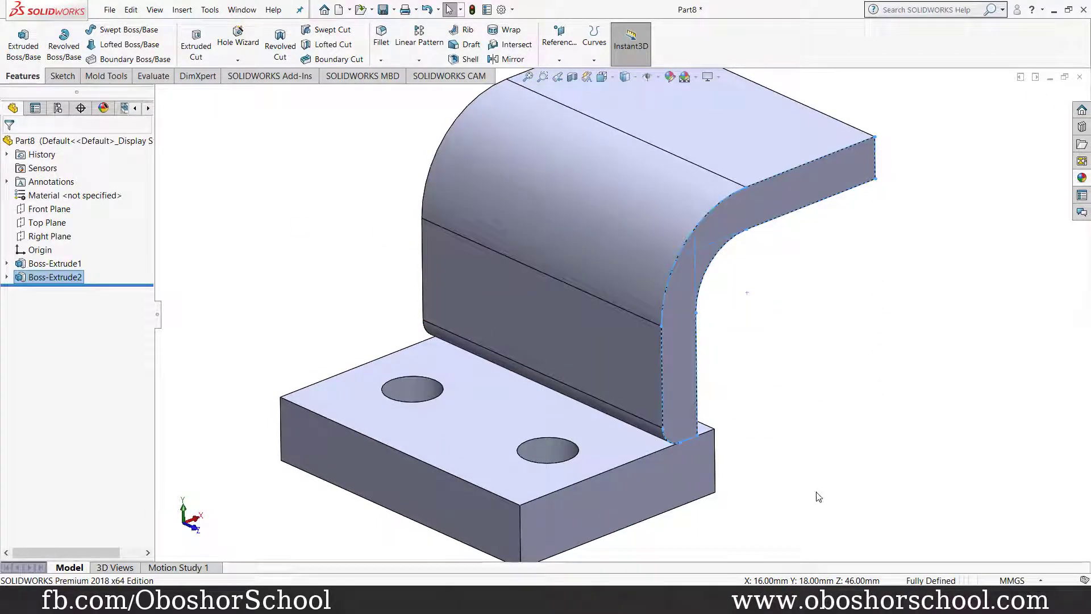
Fillet the inner arm-to-base edge at 6 mm, close the drawing, and select the arm's top face
left_click(846, 487)
middle_click_drag(842, 464, 781, 480)
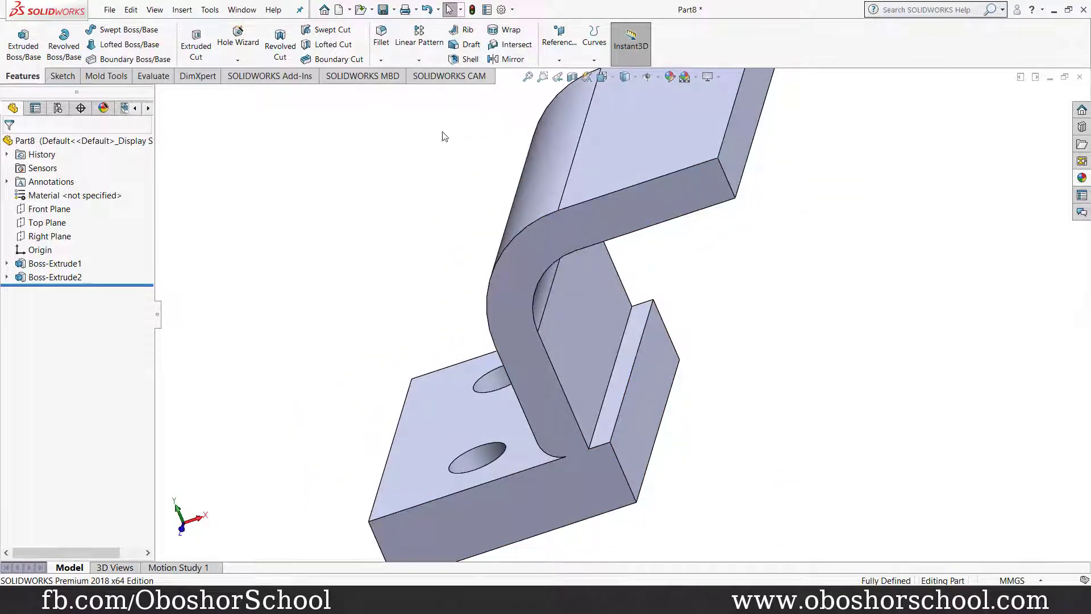
left_click(386, 35)
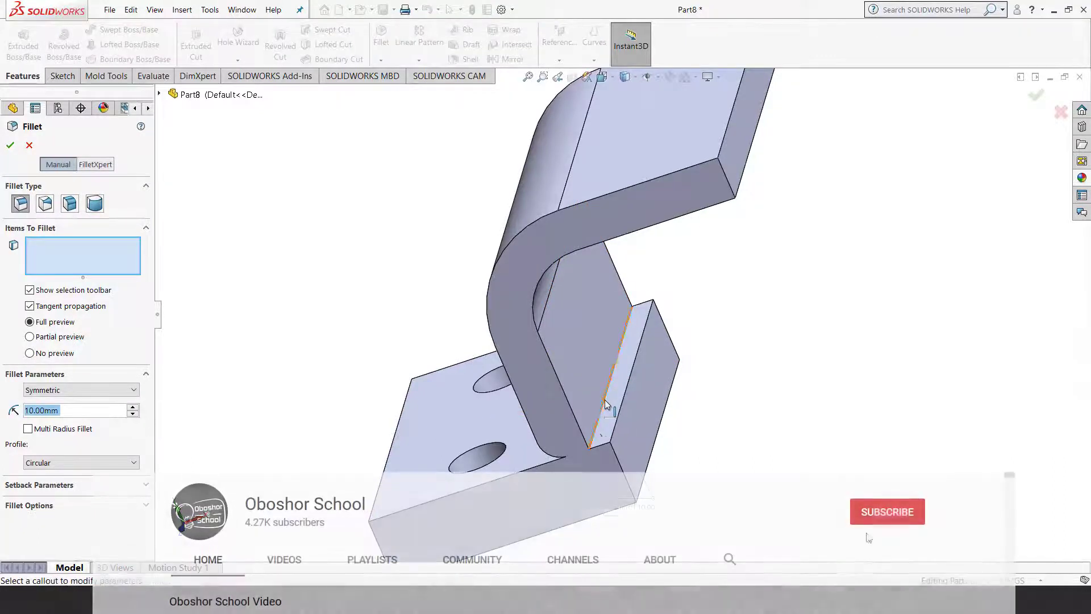
left_click(604, 399)
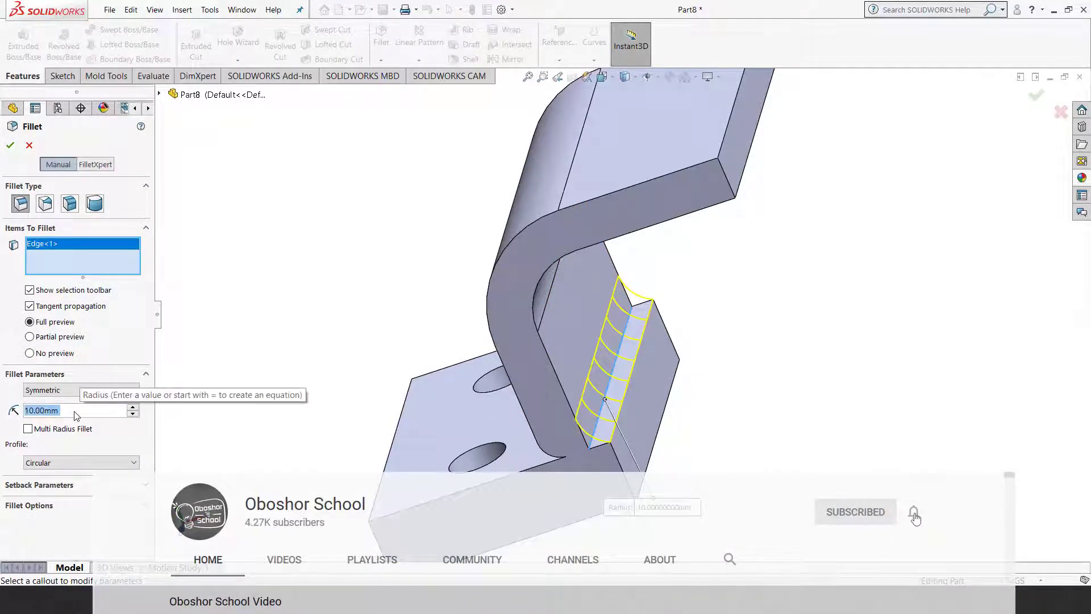
type("6")
key("Return")
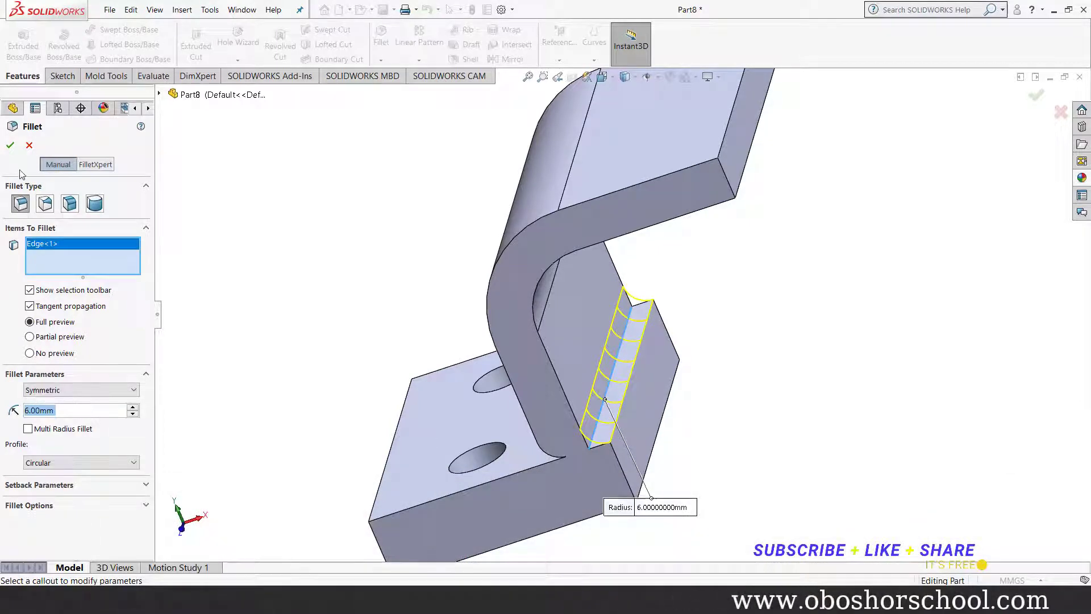
key("Return")
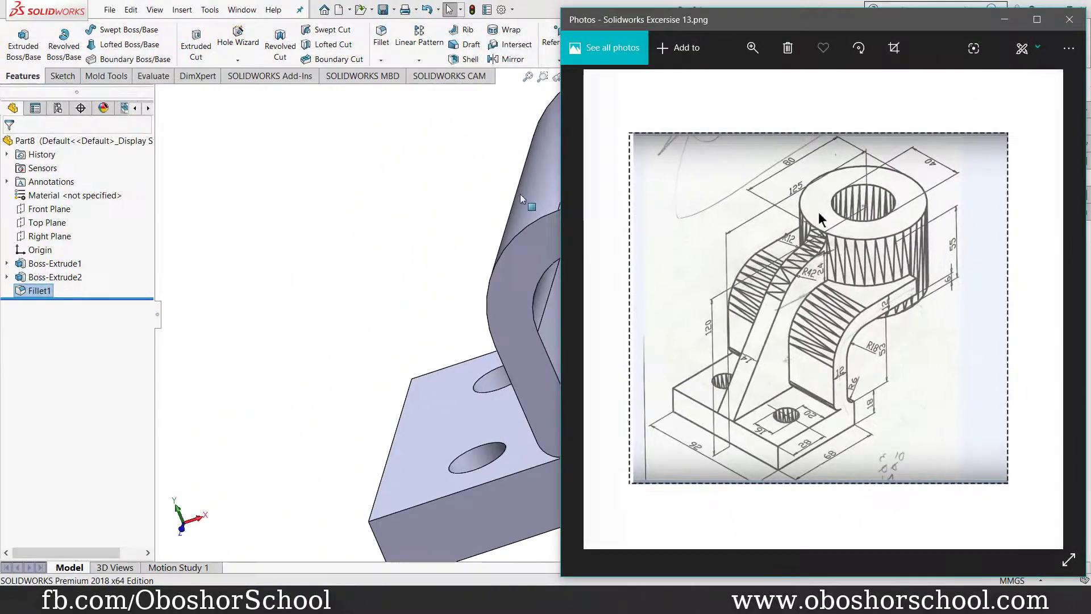
left_click(521, 199)
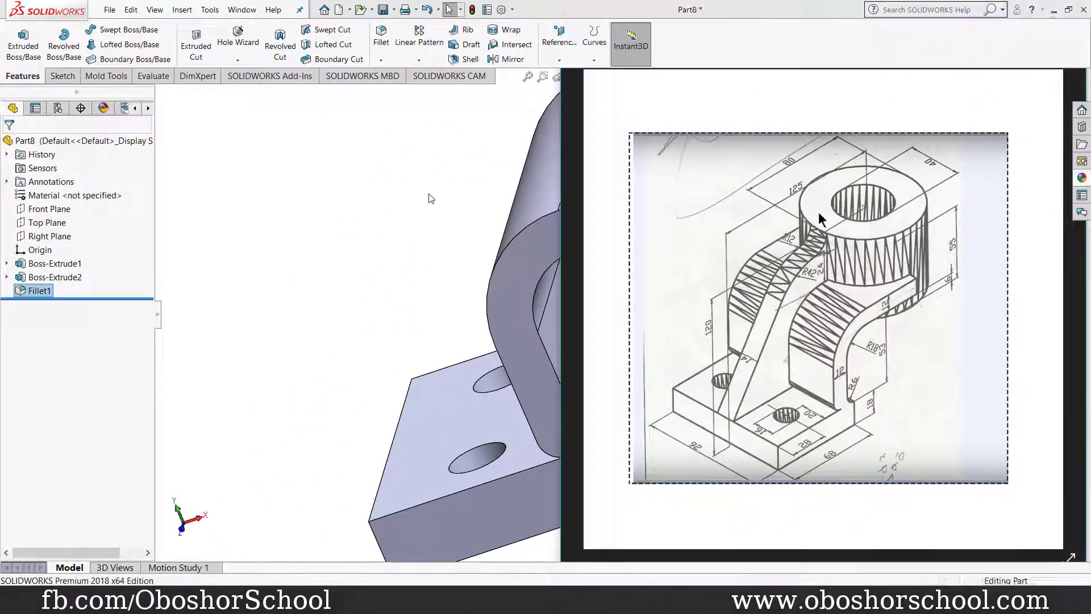
left_click(673, 156)
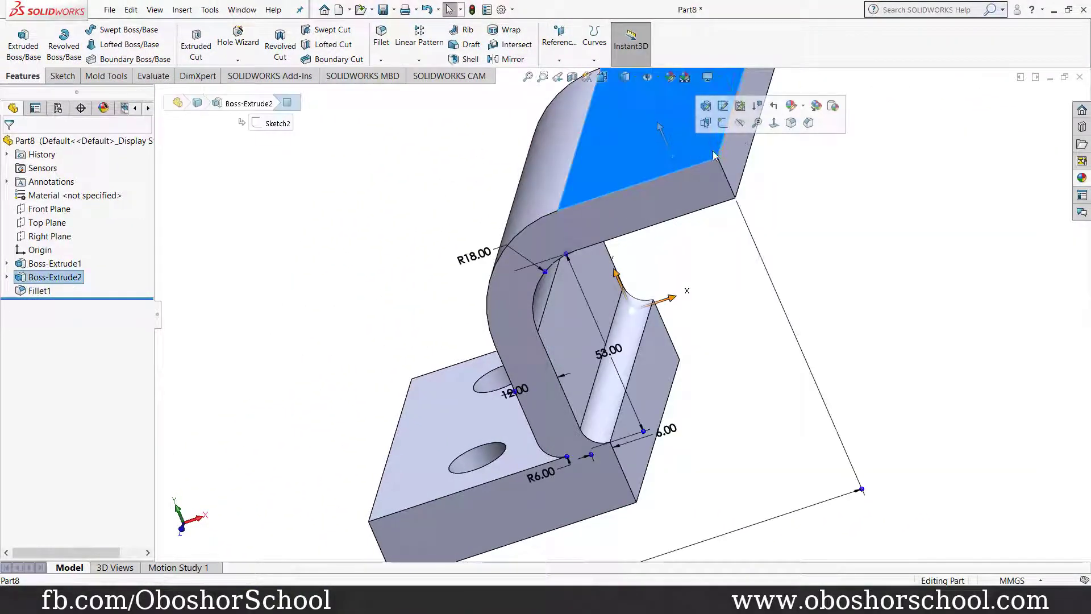
Sketch a circle on the arm's top face, centred on its outer edge
left_click(773, 122)
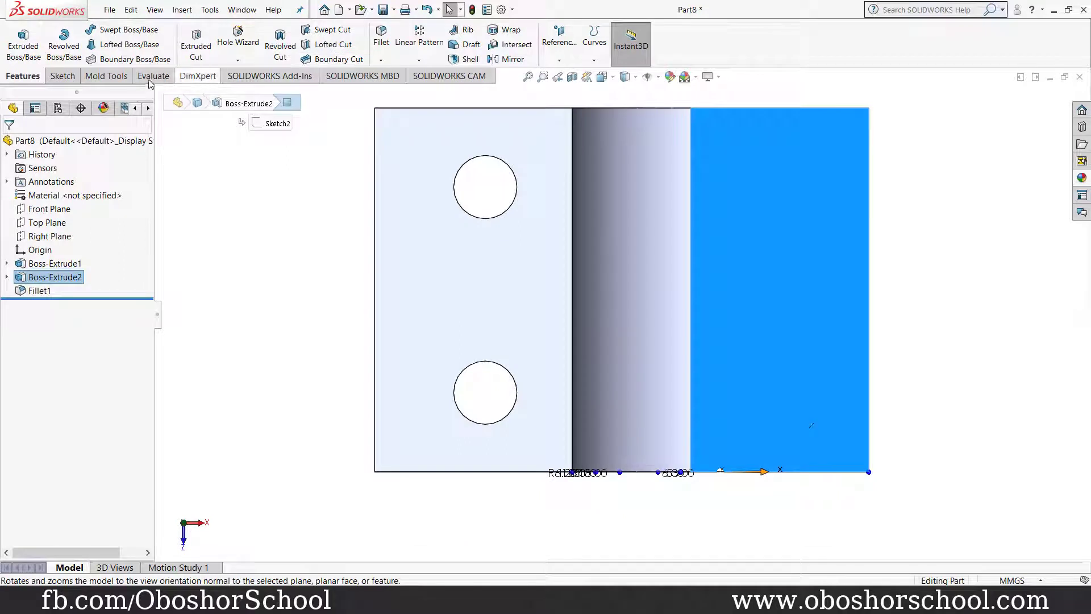
left_click(62, 76)
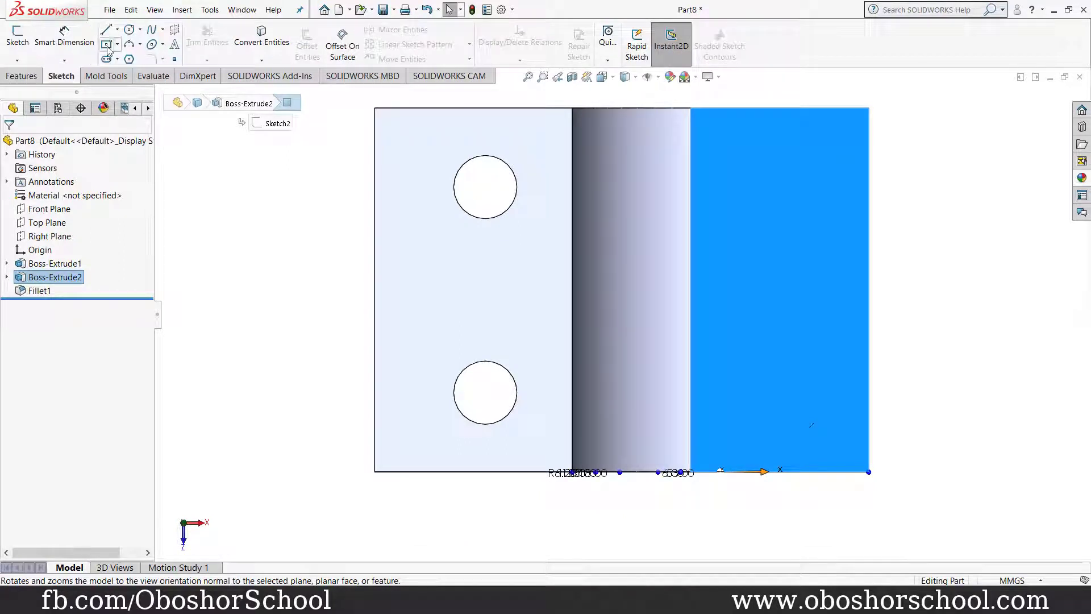
left_click(129, 30)
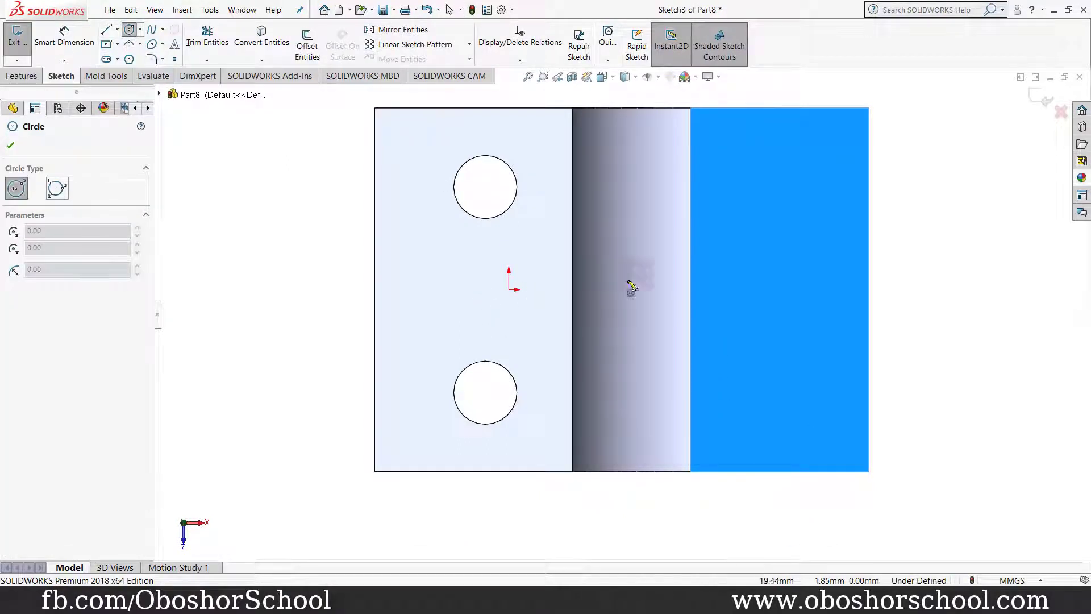
left_click(868, 290)
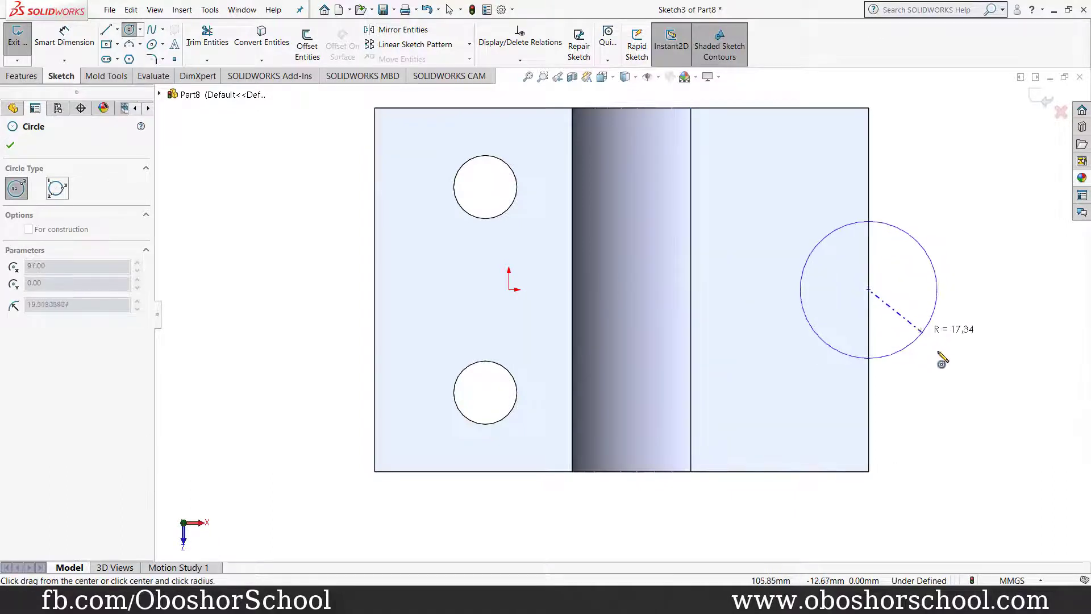
left_click(966, 391)
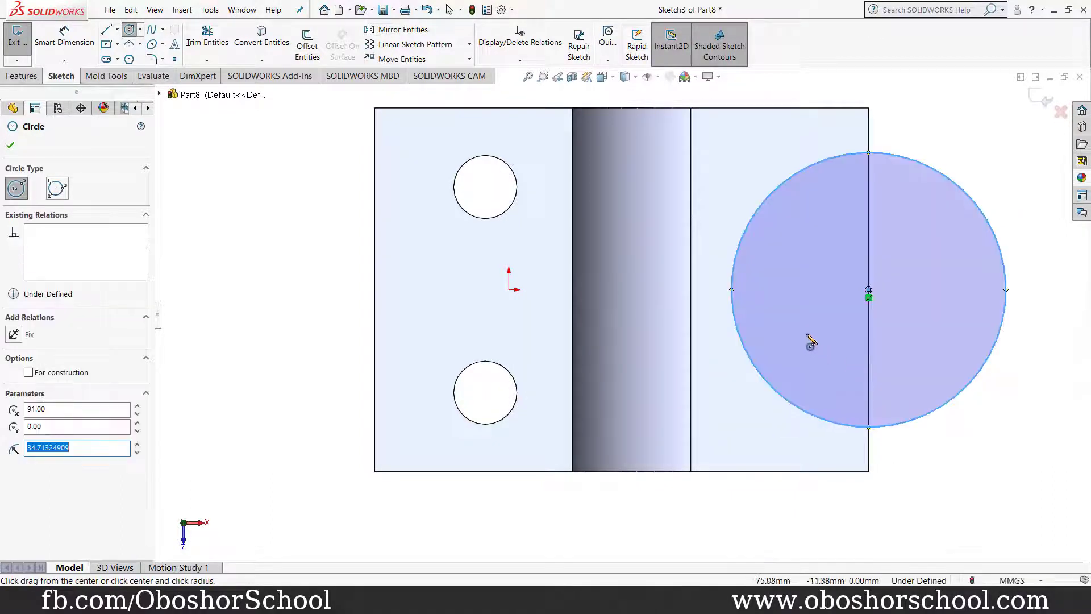
left_click(12, 145)
Dimension the circle's diameter to 80 mm
left_click(64, 35)
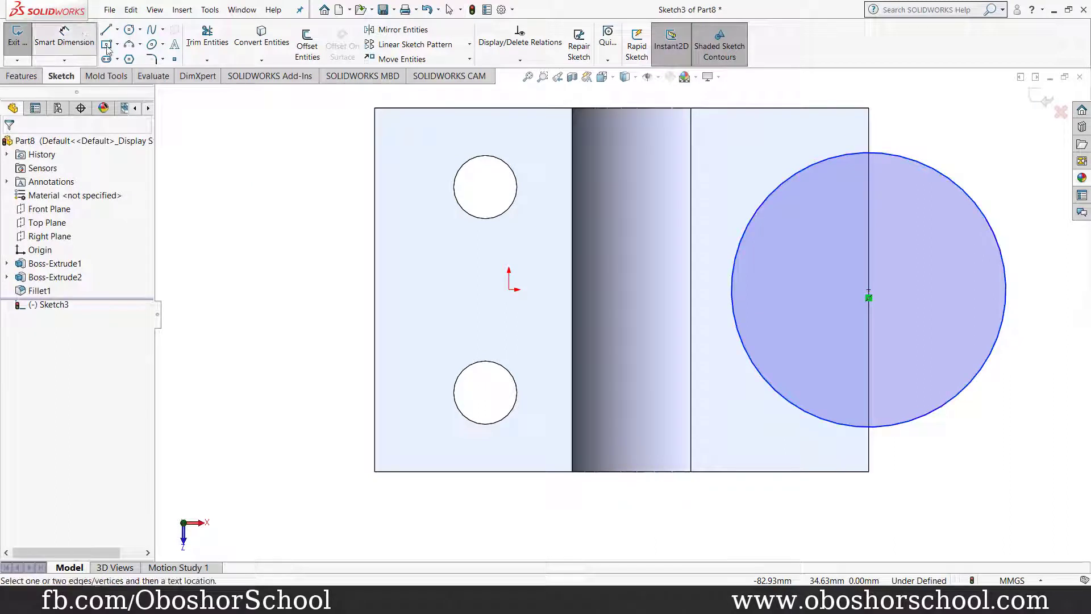
left_click(760, 207)
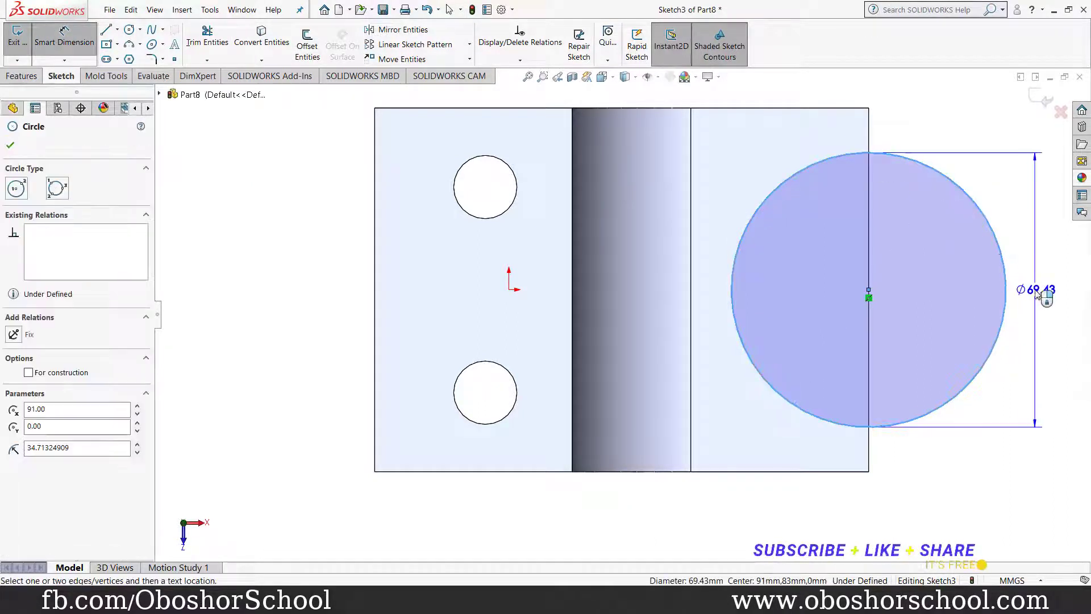
left_click(1037, 292)
type("80")
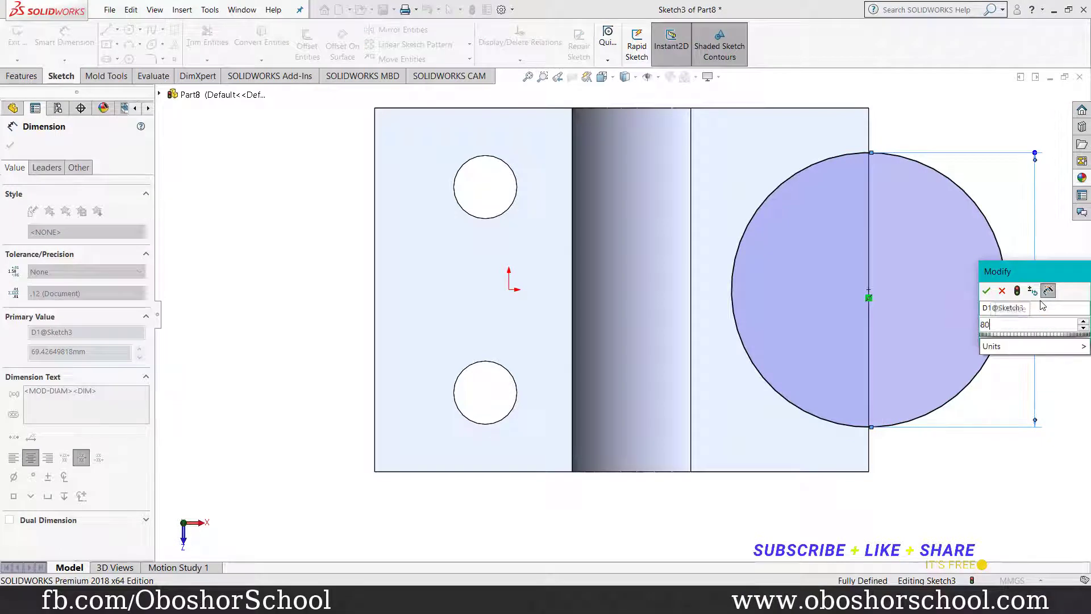
key("Return")
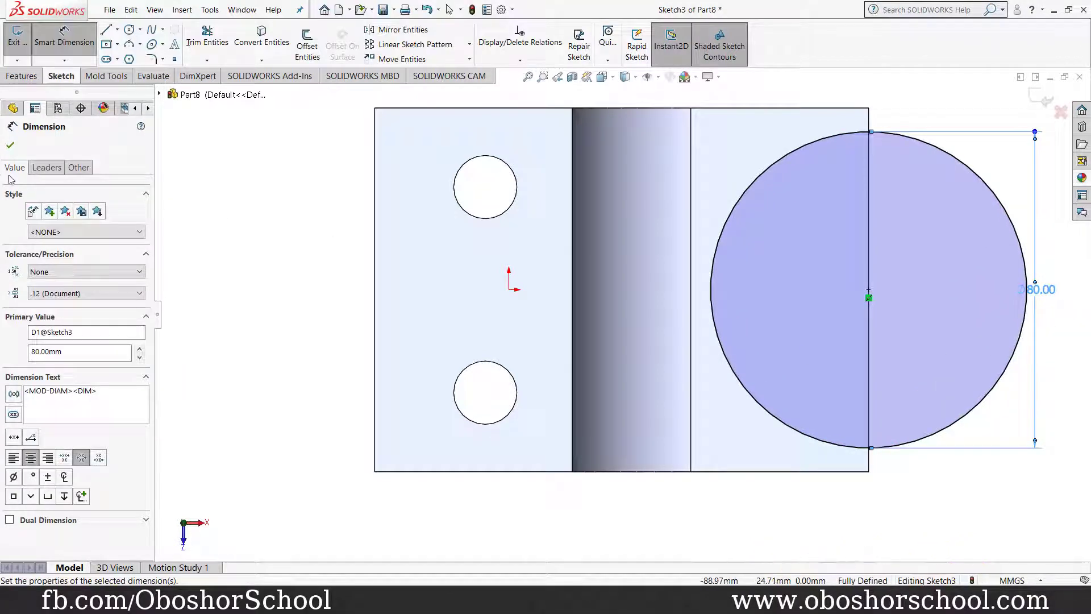
left_click(13, 144)
left_click(22, 77)
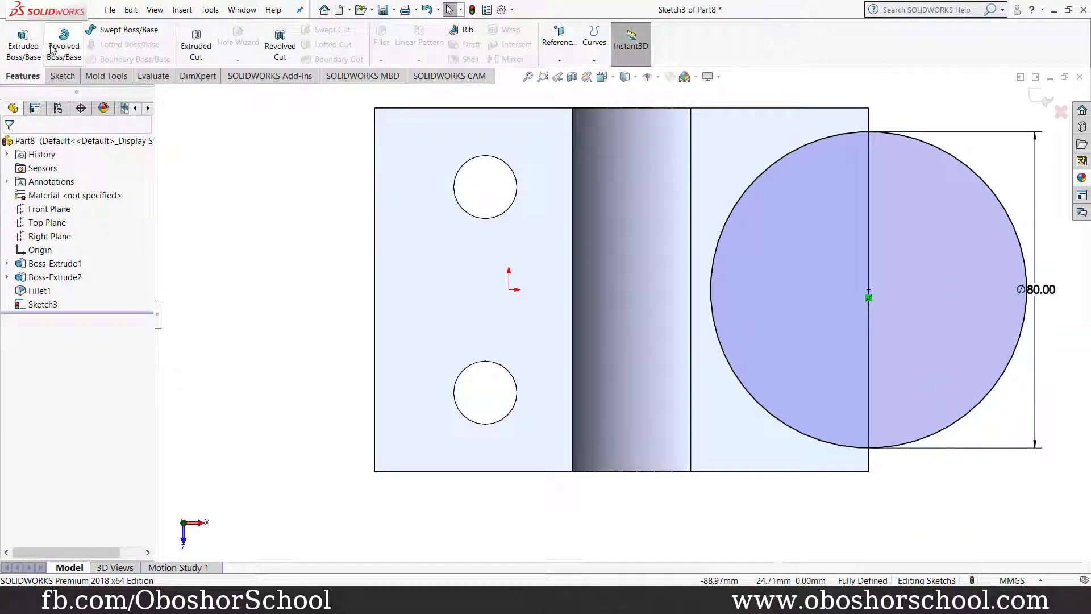
Extrude the Ø80 circle 37 mm upward and 18 mm downward as Boss-Extrude3
left_click(22, 48)
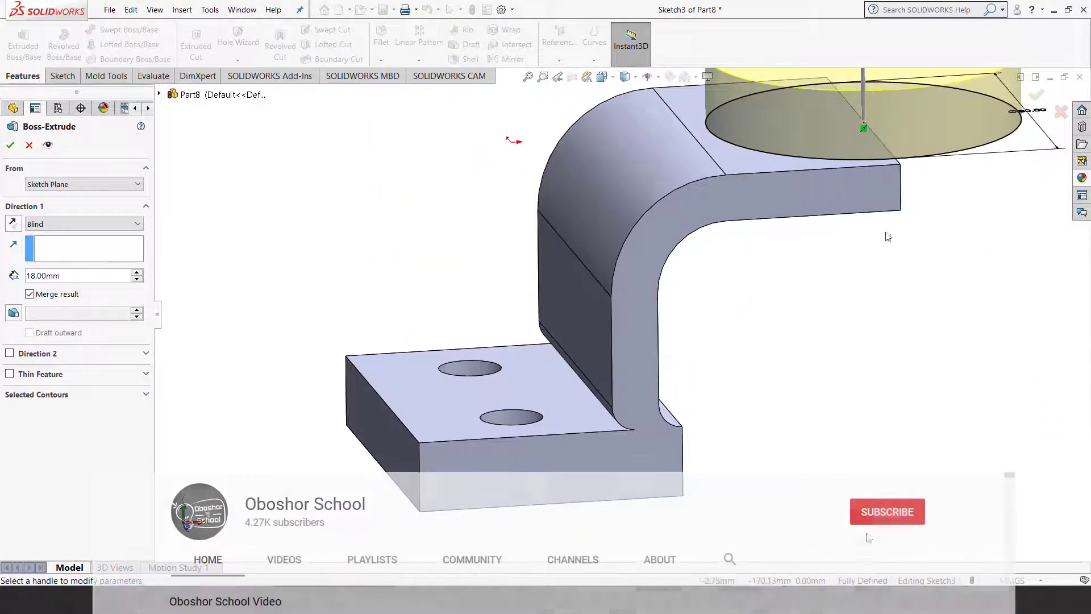
scroll(983, 183, "down", 2)
scroll(988, 165, "up", 3)
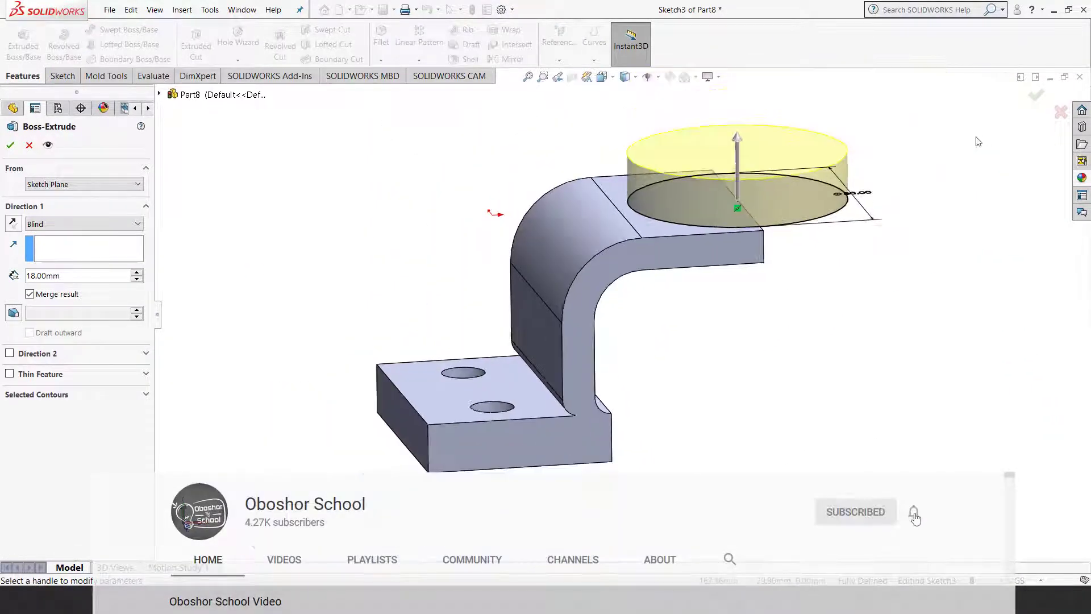
scroll(881, 166, "down", 3)
scroll(726, 211, "down", 2)
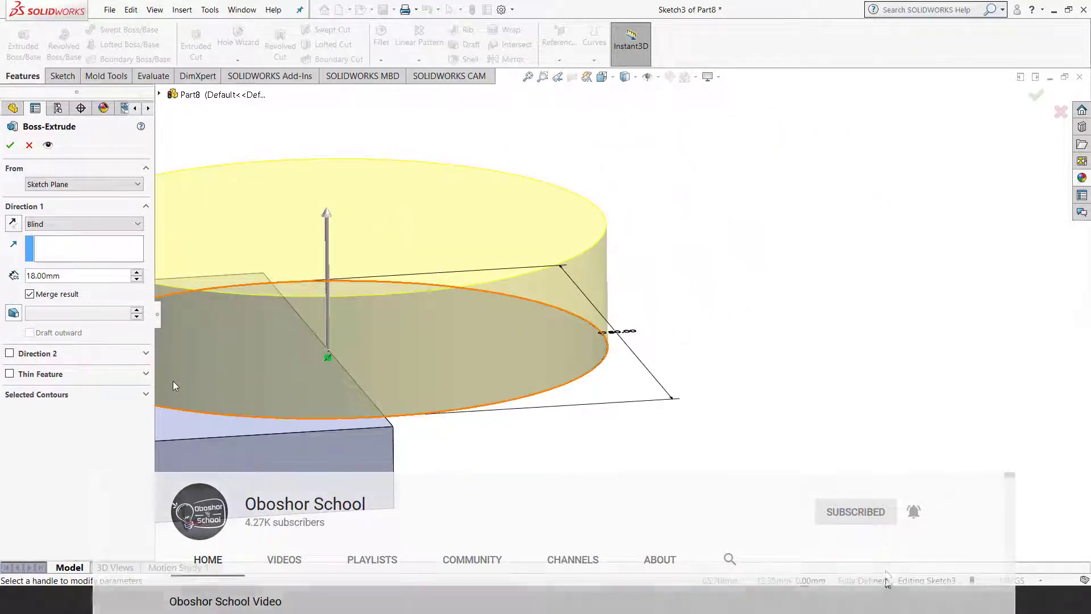
scroll(174, 379, "up", 2)
scroll(183, 380, "up", 1)
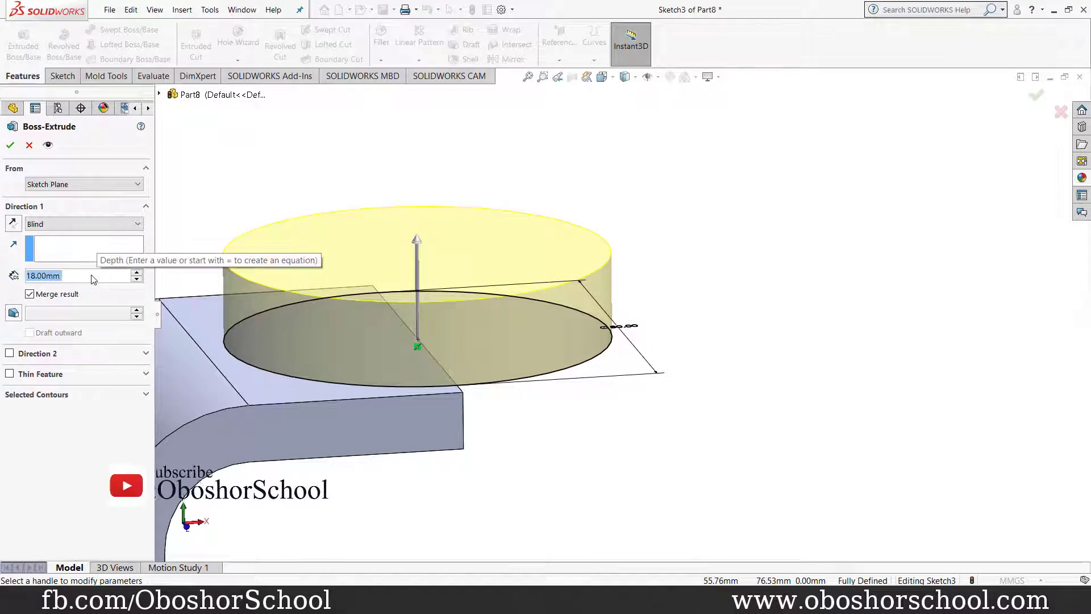
type("37")
key("Return")
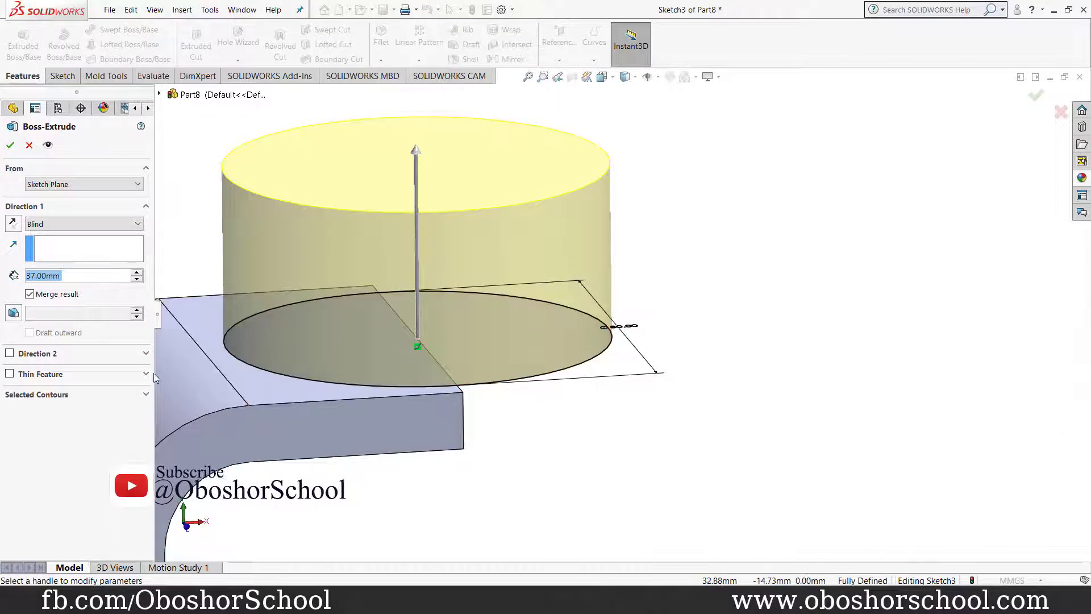
left_click(9, 353)
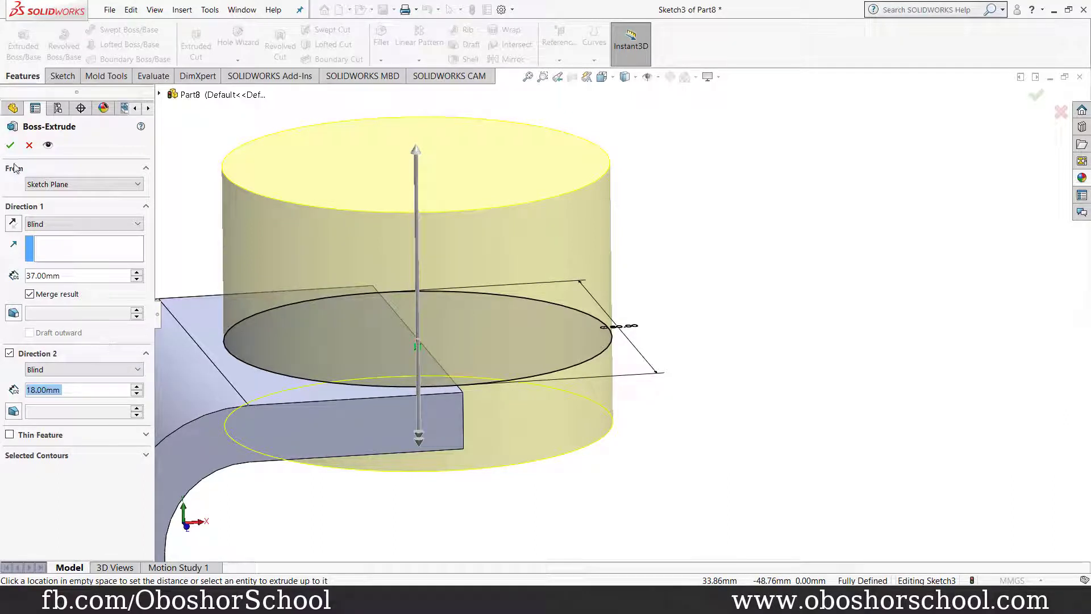
left_click(14, 146)
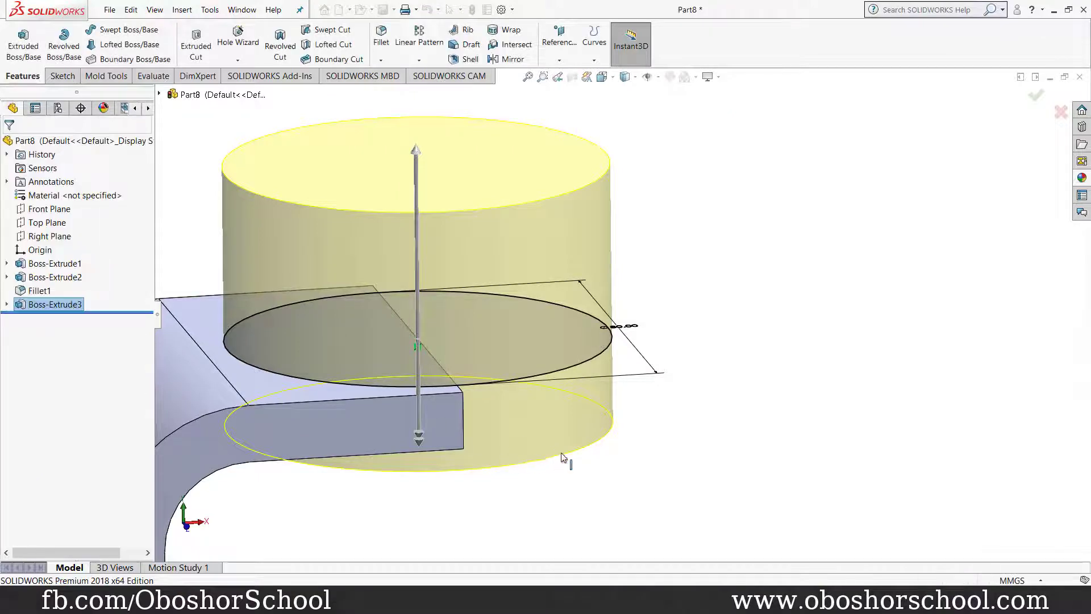
Sketch the hole circle on the cylinder boss's top face
left_click(501, 186)
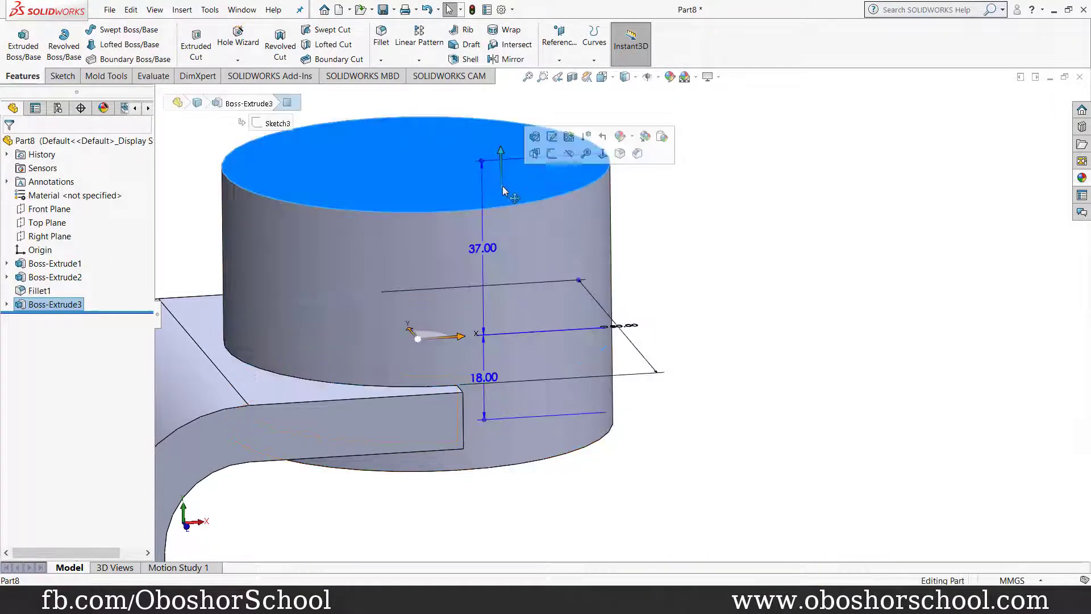
left_click(555, 156)
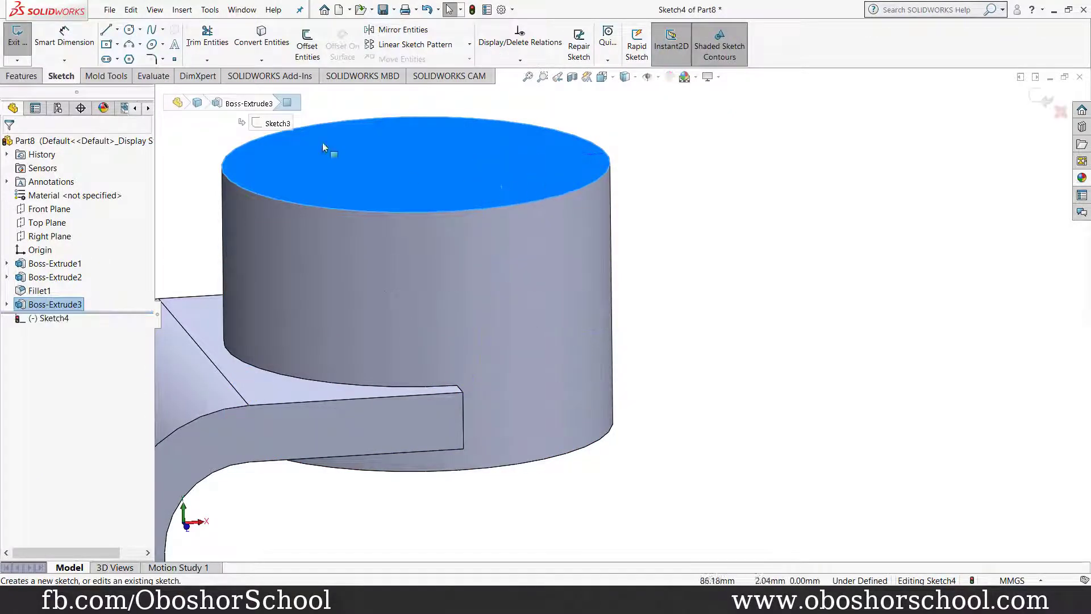
left_click(131, 31)
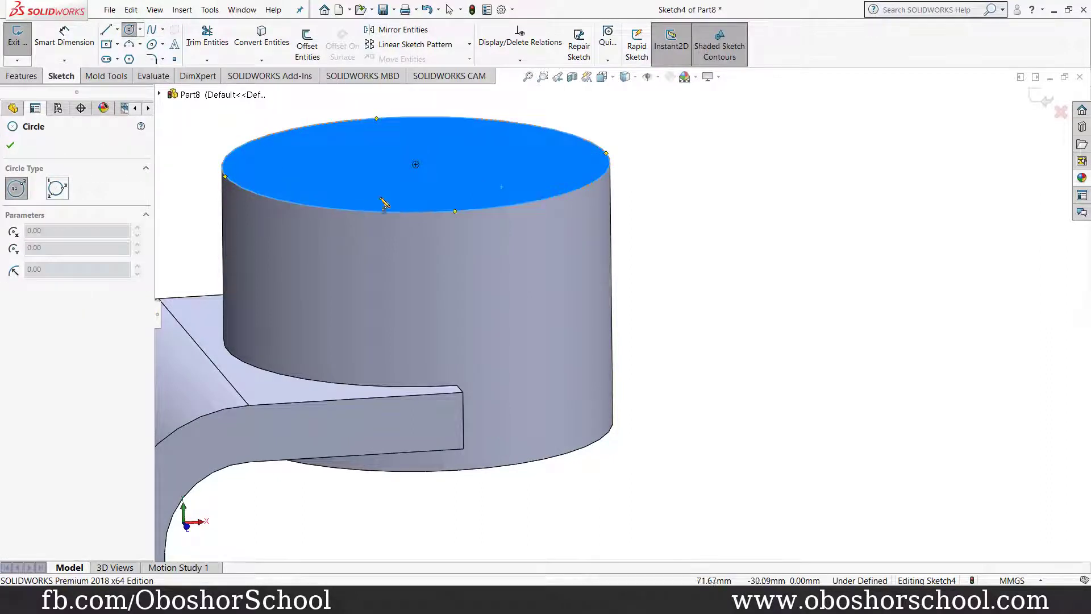
left_click(414, 163)
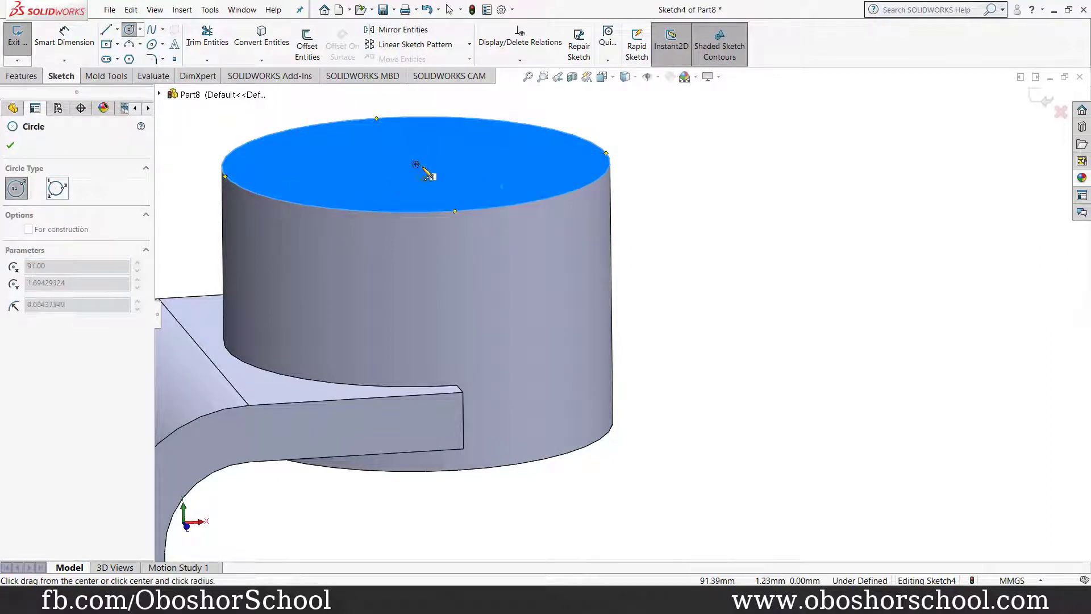
left_click(454, 180)
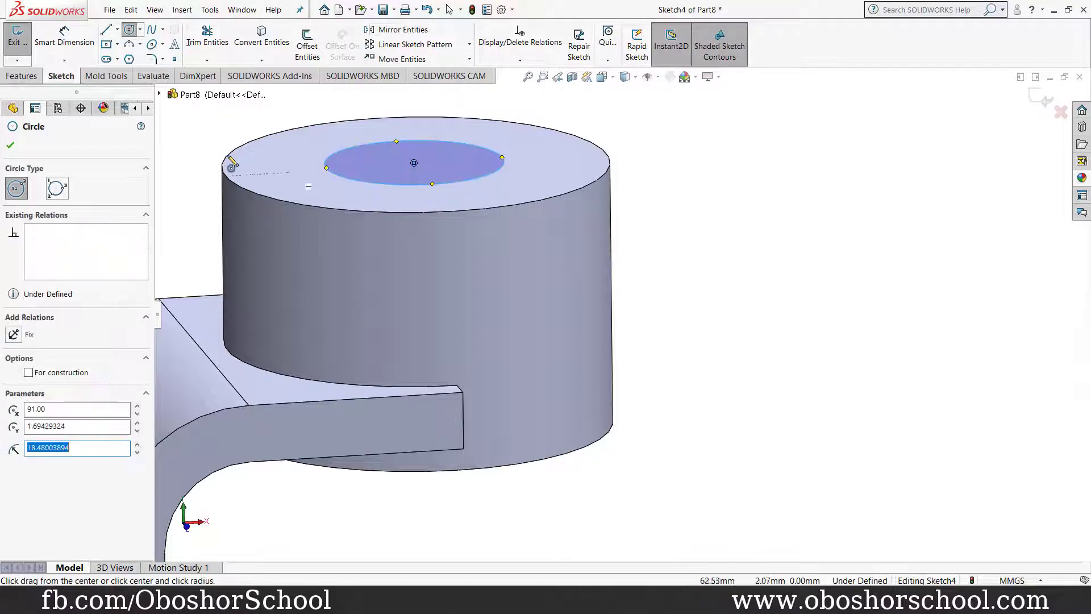
left_click(11, 145)
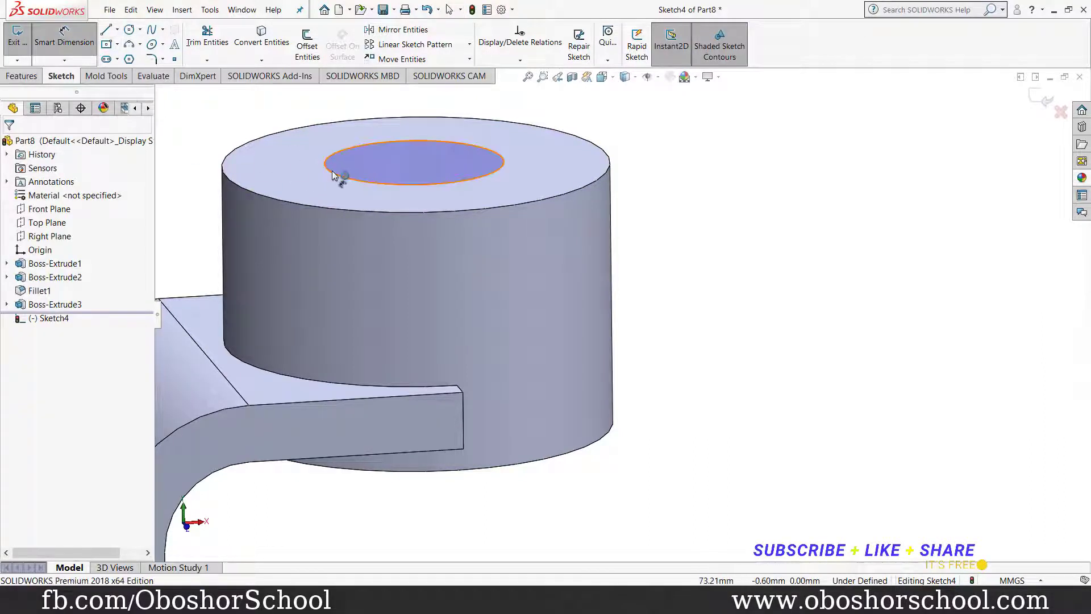
Dimension the hole circle to a 40 mm diameter
left_click(445, 184)
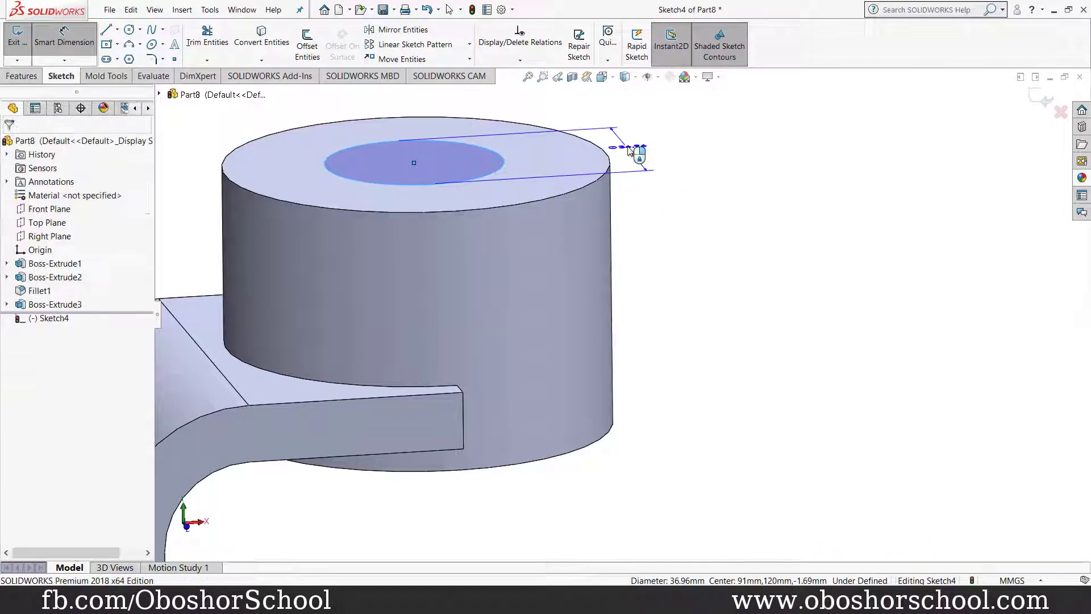
left_click(639, 156)
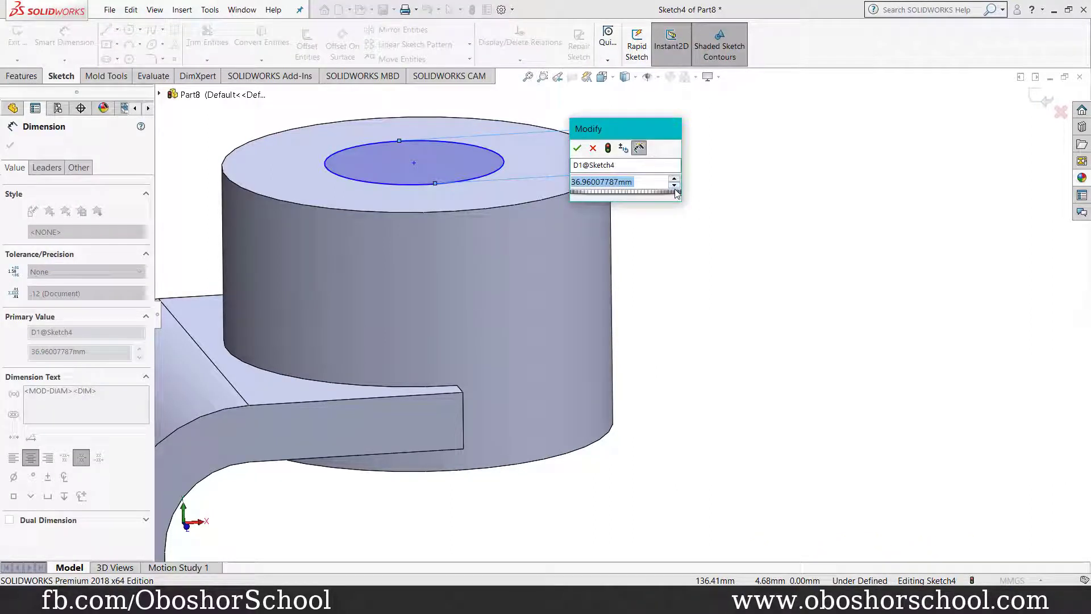
type("40")
key("Return")
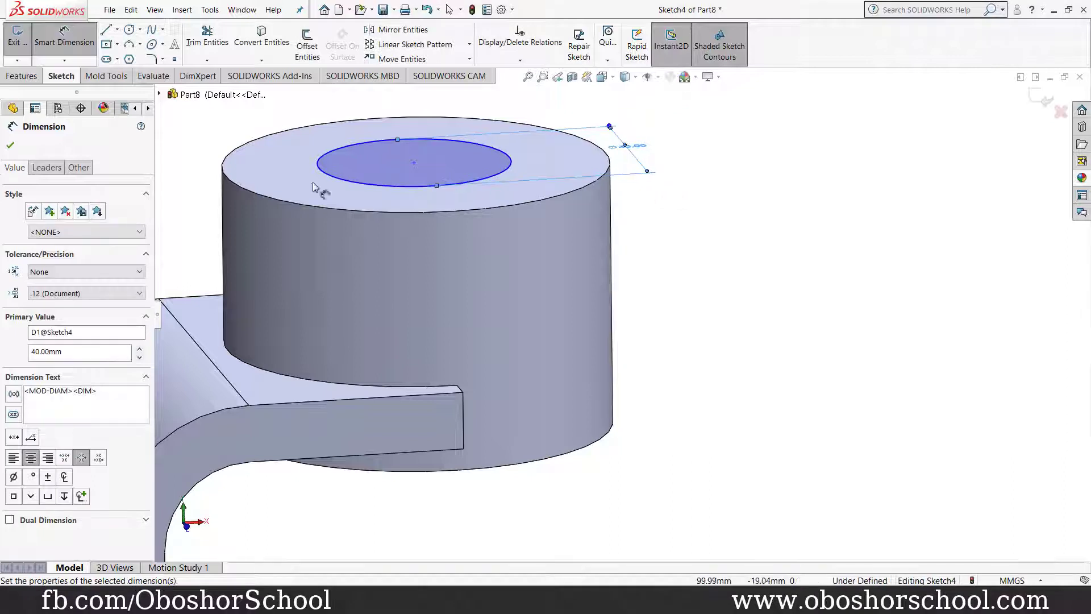
left_click(9, 145)
Cut the 40 mm hole Through All the cylinder boss
left_click(21, 75)
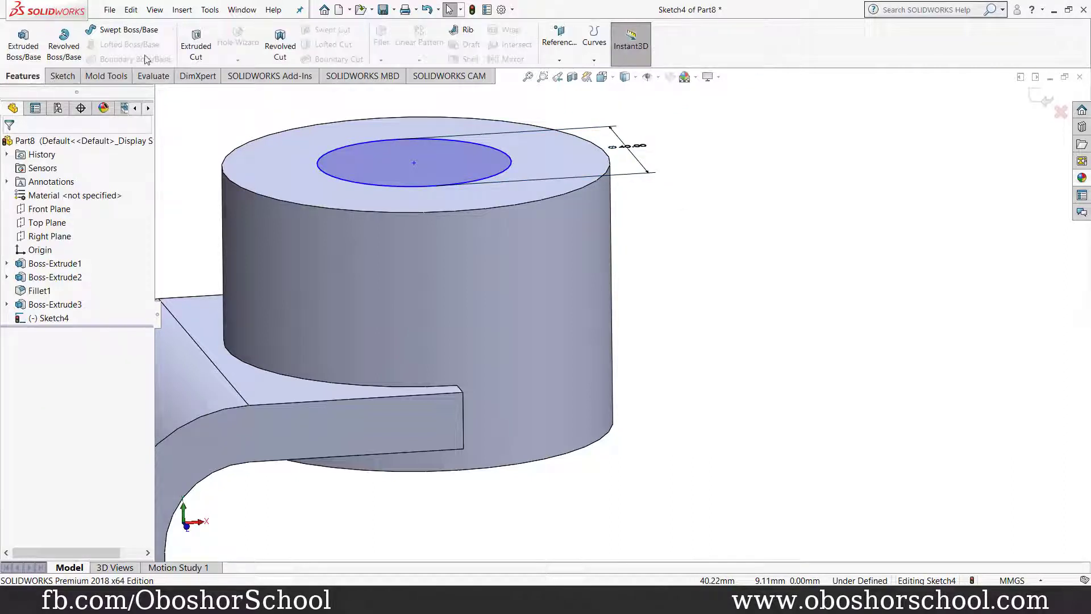
left_click(196, 45)
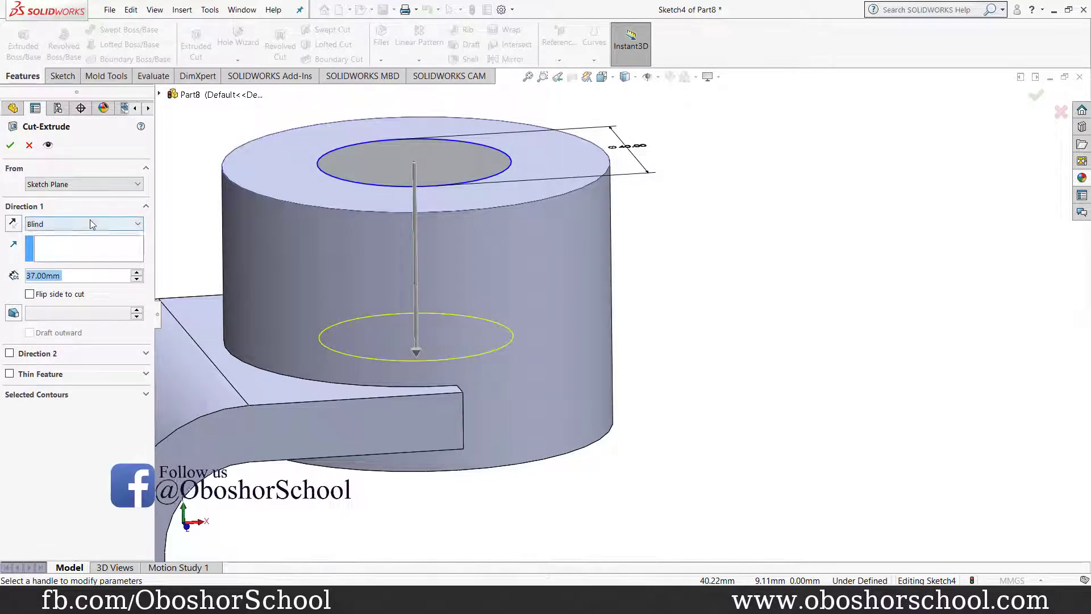
left_click(90, 222)
left_click(69, 248)
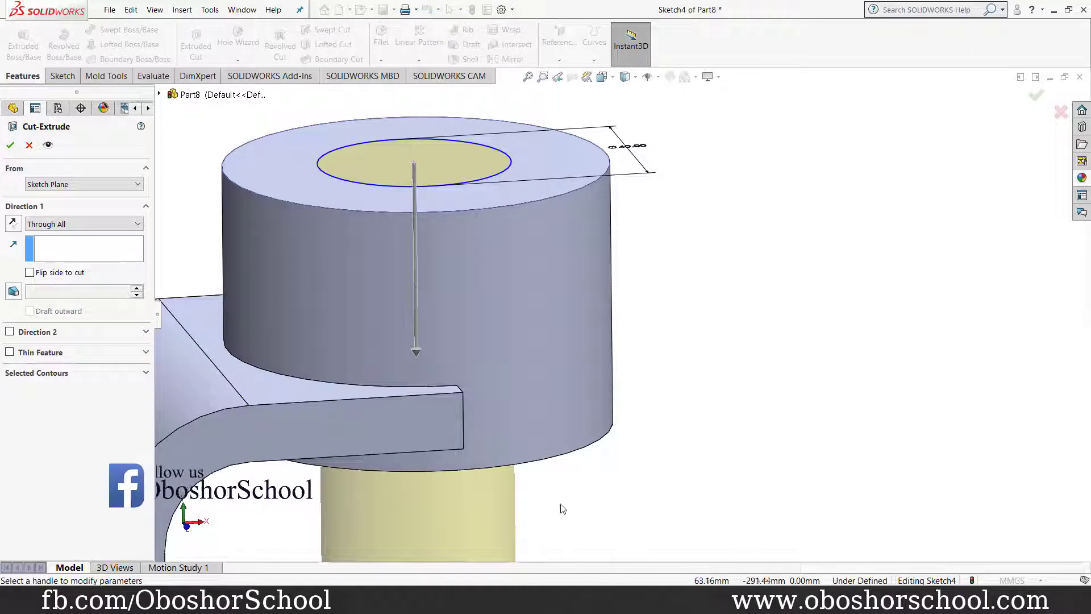
scroll(579, 503, "down", 2)
scroll(483, 470, "up", 3)
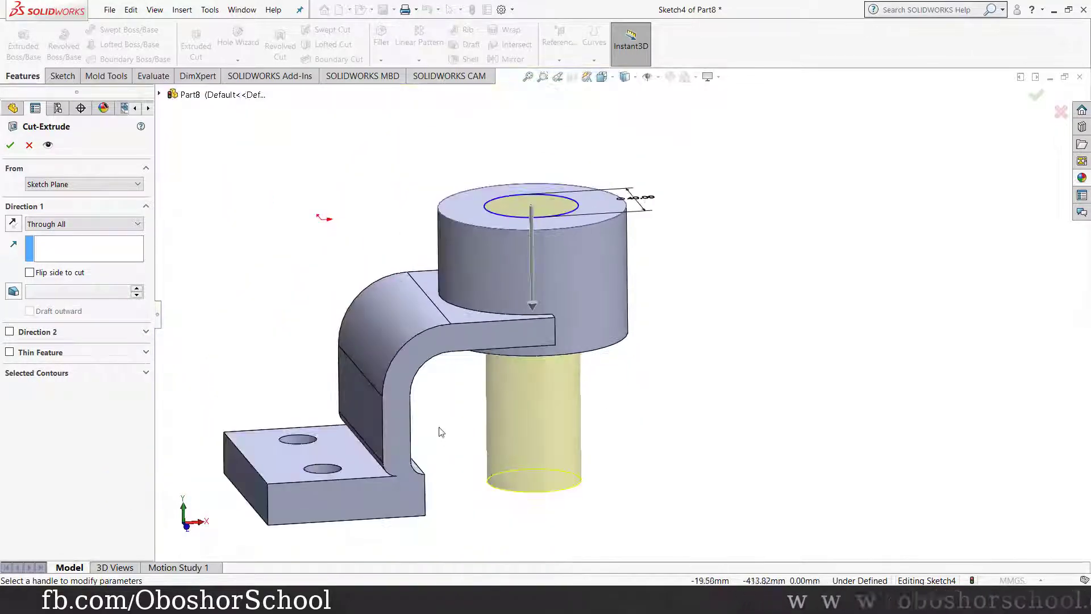
left_click(10, 145)
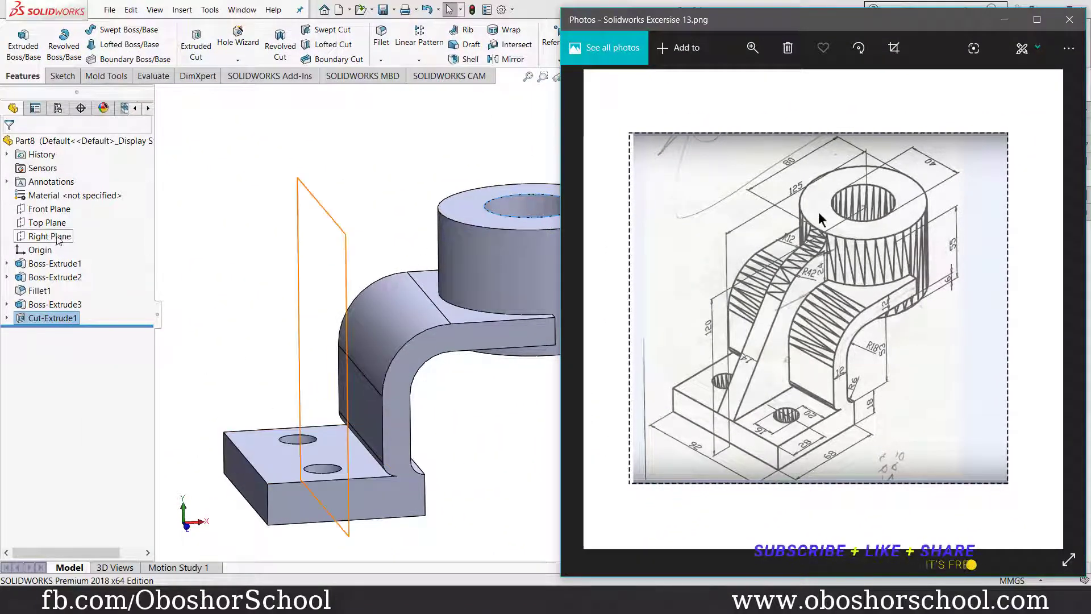
Start a sketch on the Front Plane with a short vertical construction line at the boss
left_click(52, 211)
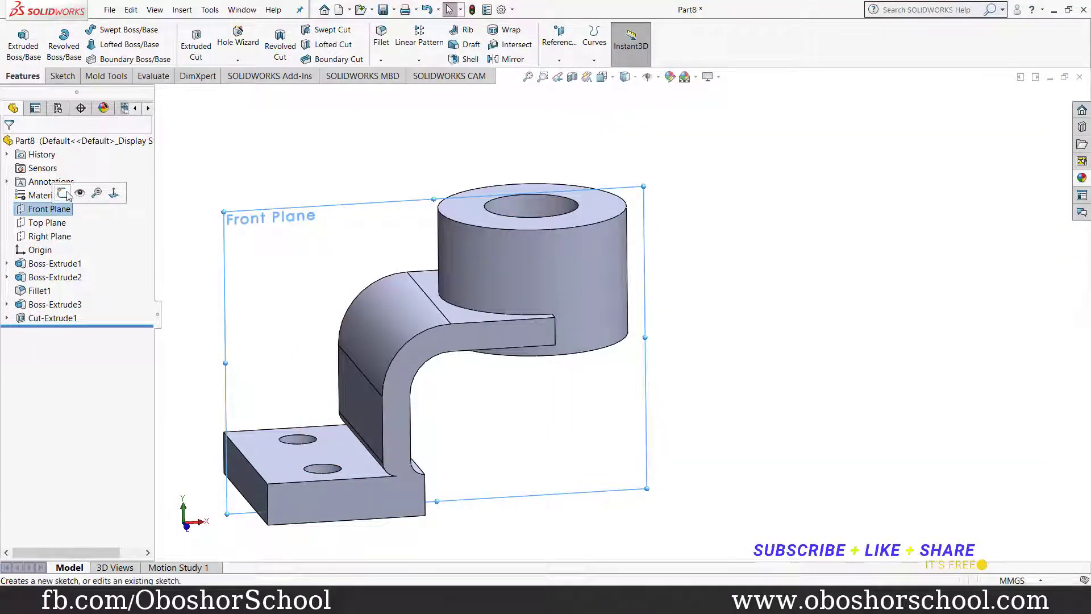
left_click(114, 192)
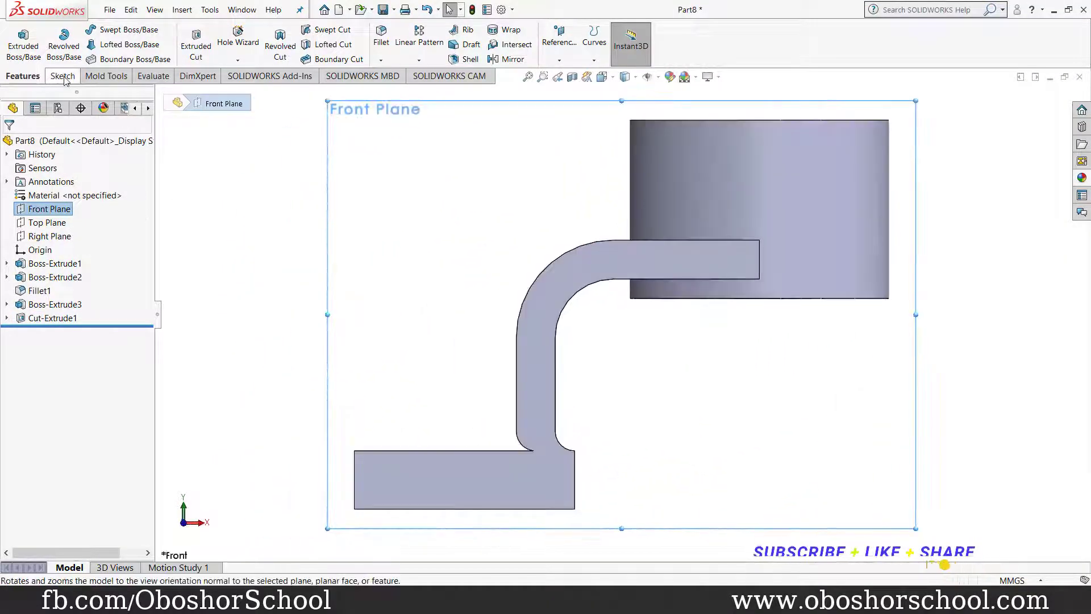
left_click(64, 78)
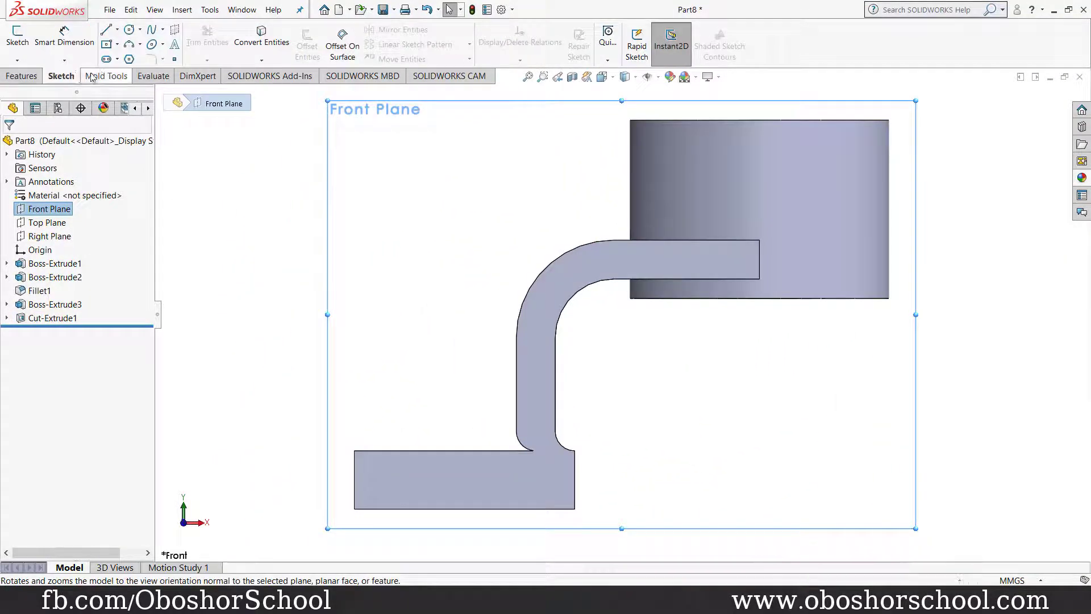
left_click(108, 32)
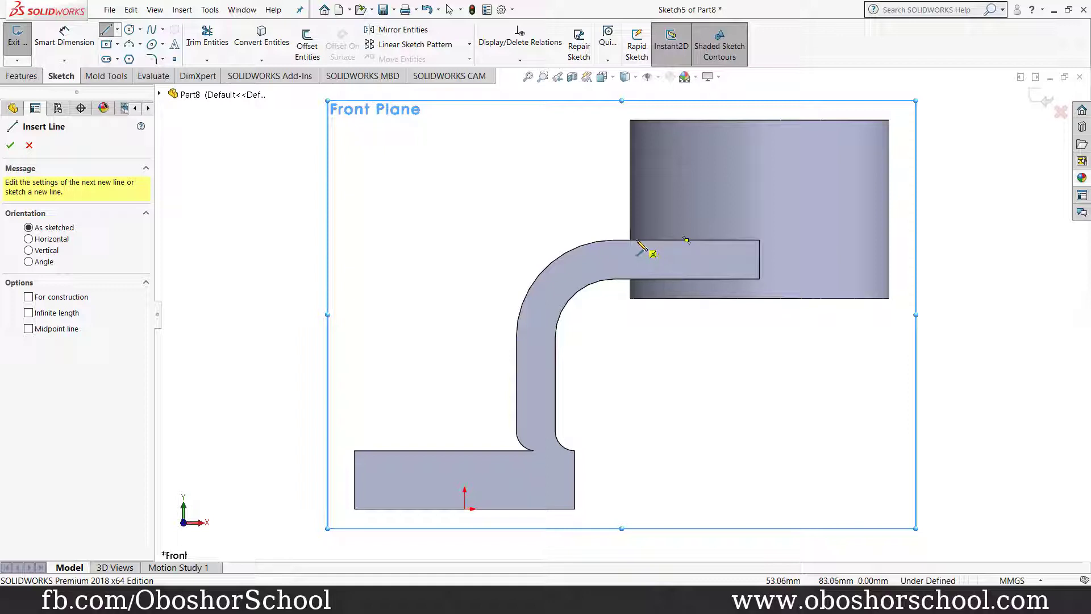
left_click(637, 251)
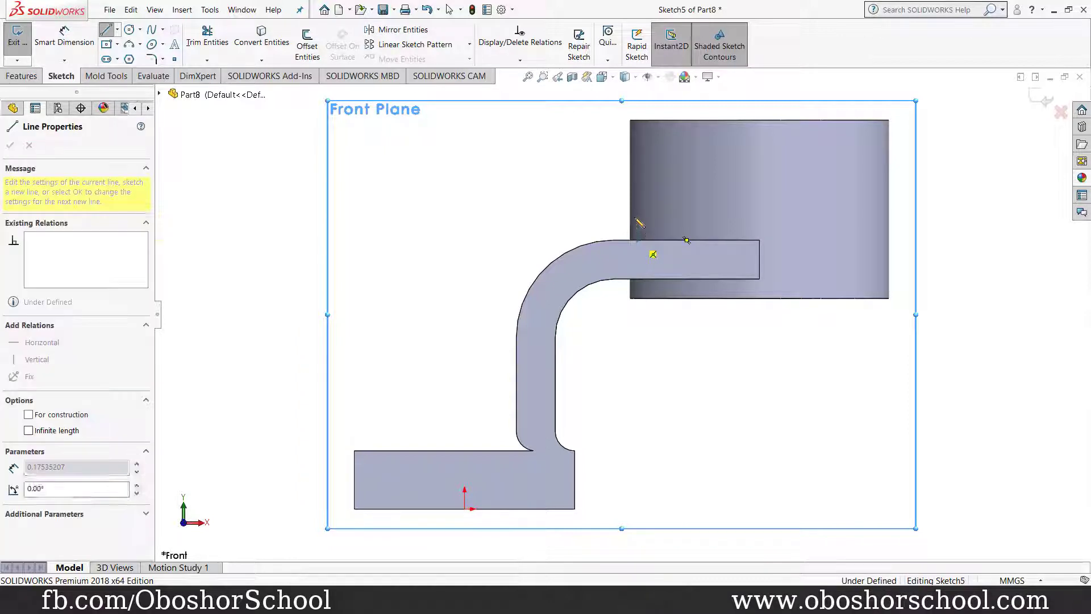
left_click(637, 180)
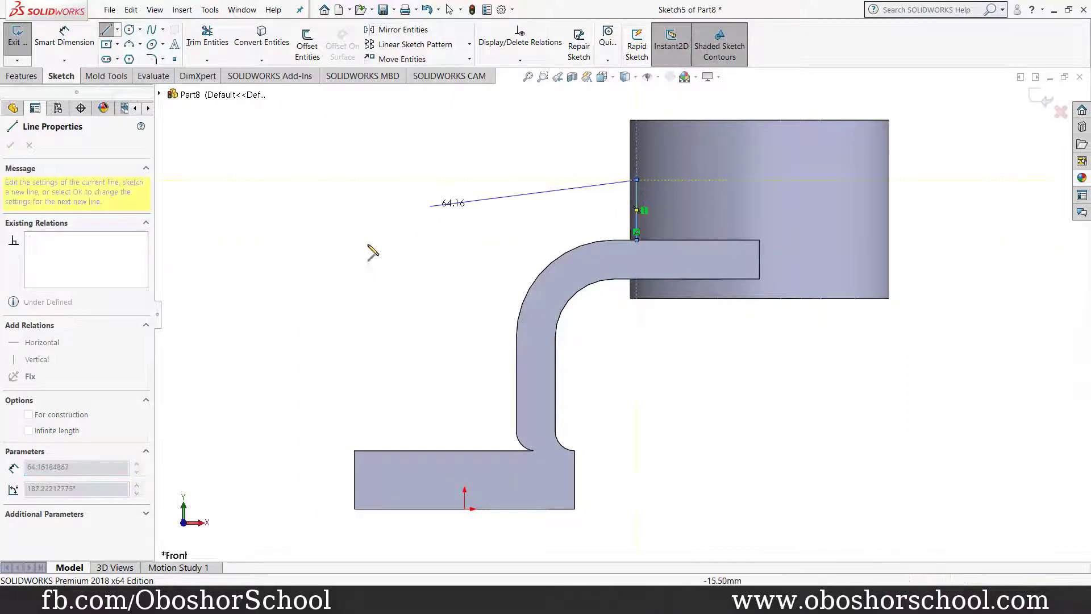
right_click(299, 284)
left_click(366, 292)
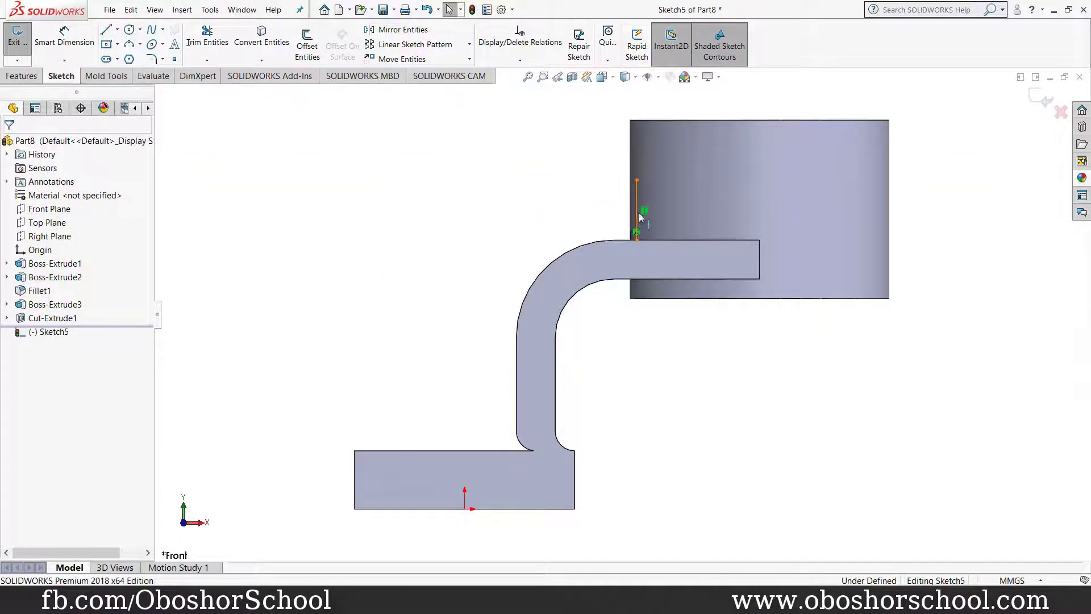
left_click(638, 218)
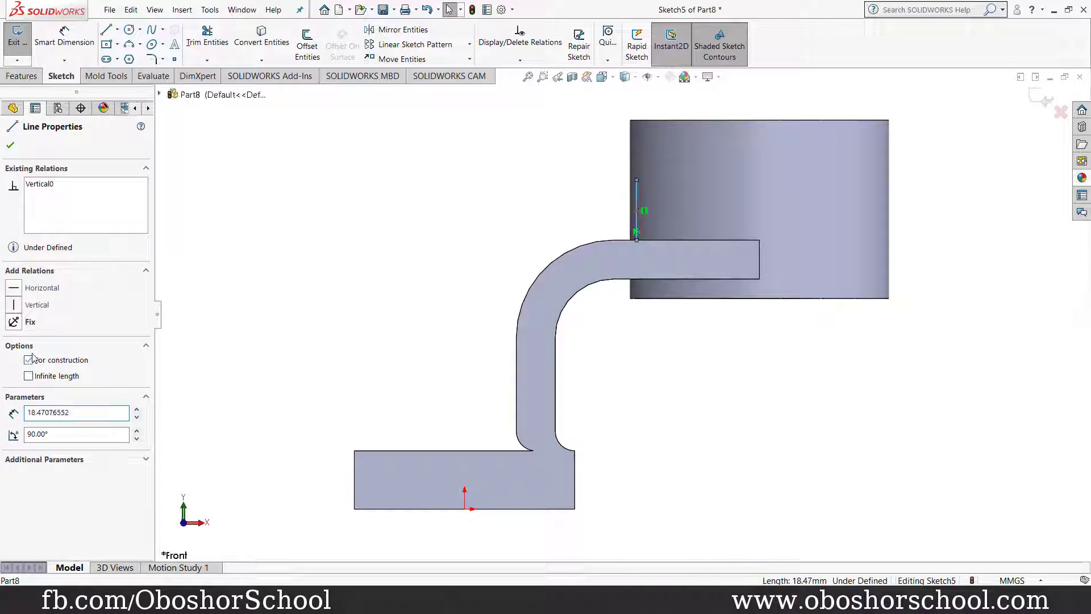
left_click(11, 146)
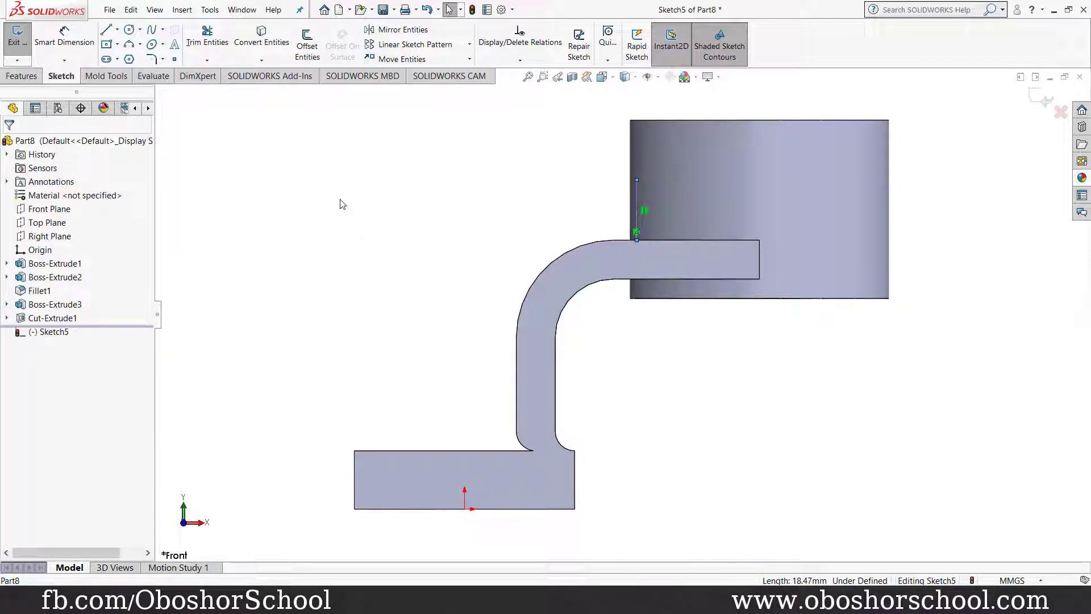
Draw a horizontal line leftward and a slanted line down to the base corner
left_click(106, 31)
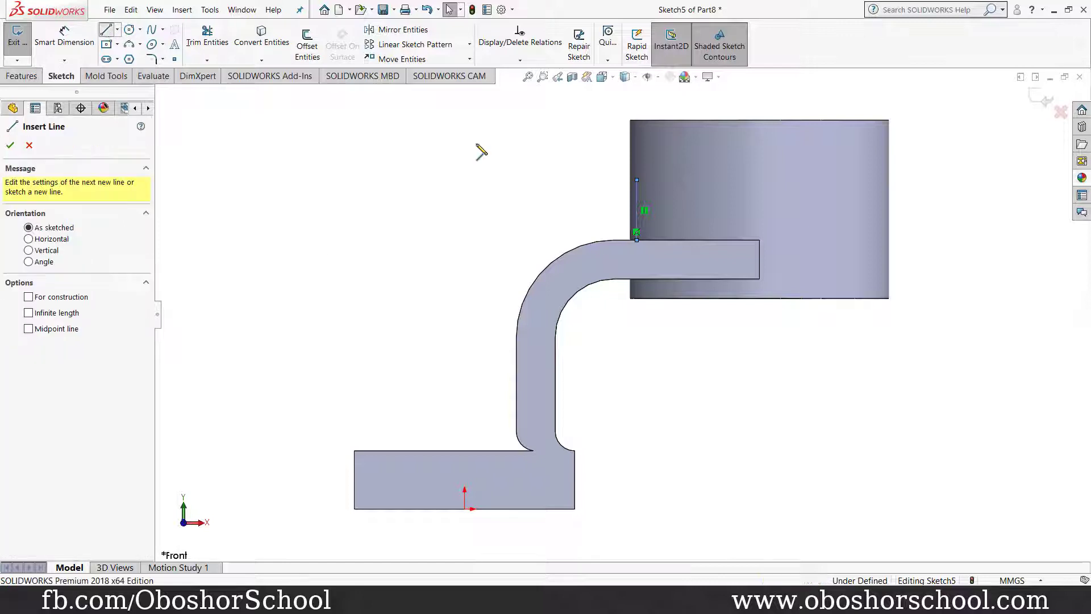
left_click(637, 180)
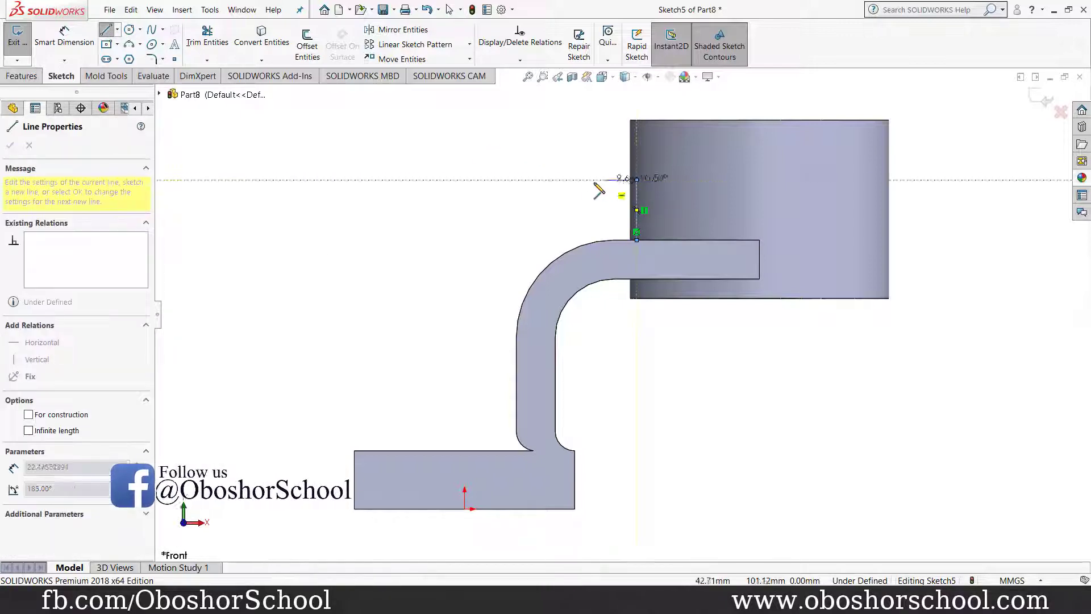
left_click(516, 180)
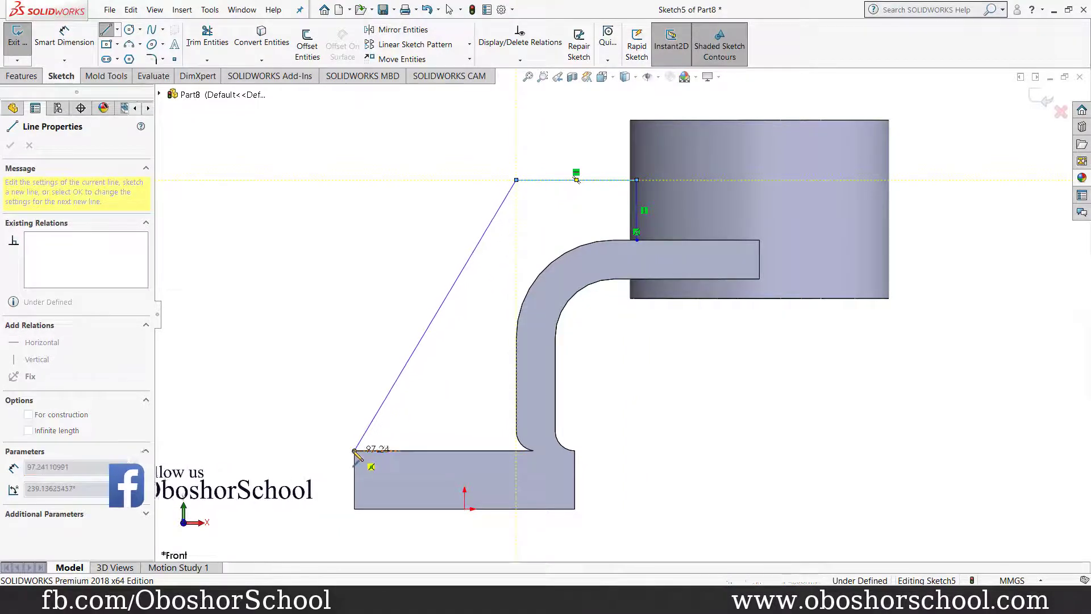
right_click(433, 313)
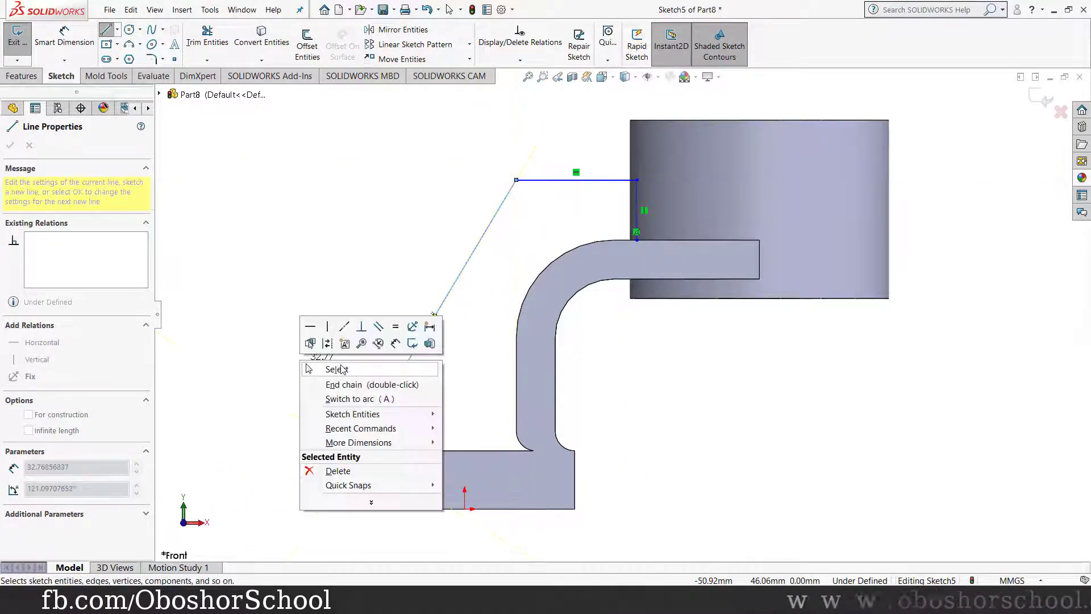
left_click(343, 369)
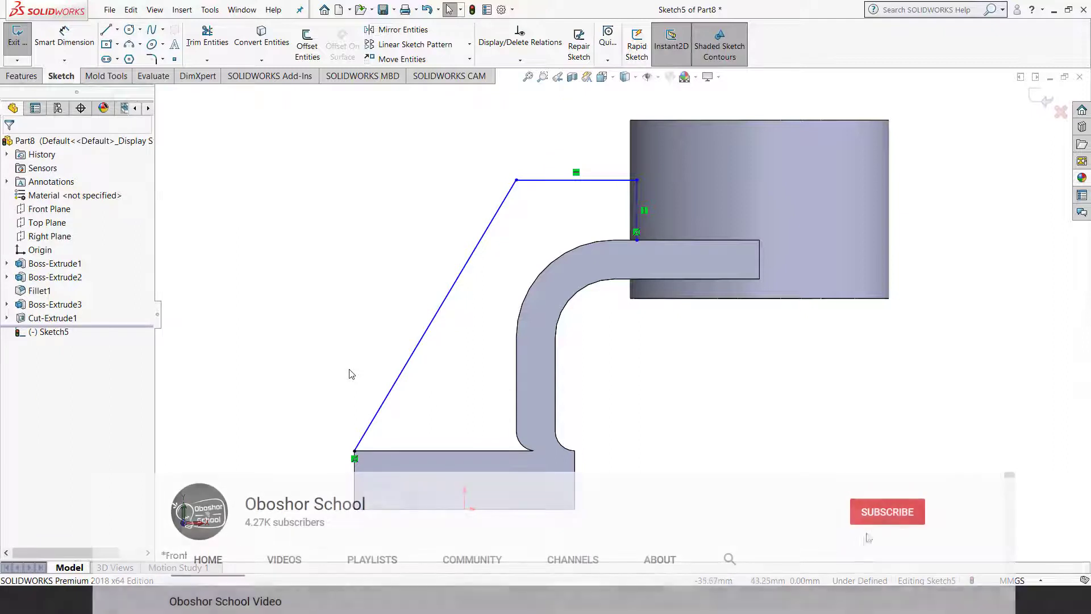
left_click(64, 40)
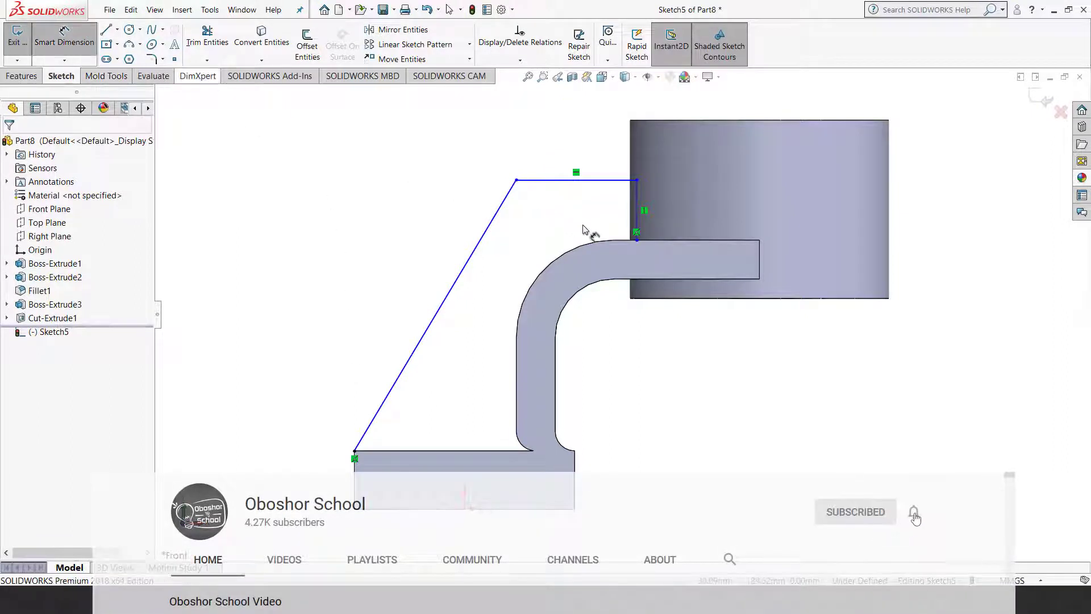
Offset the vertical construction line 1 mm from the boss edge
scroll(625, 210, "up", 3)
scroll(616, 222, "down", 3)
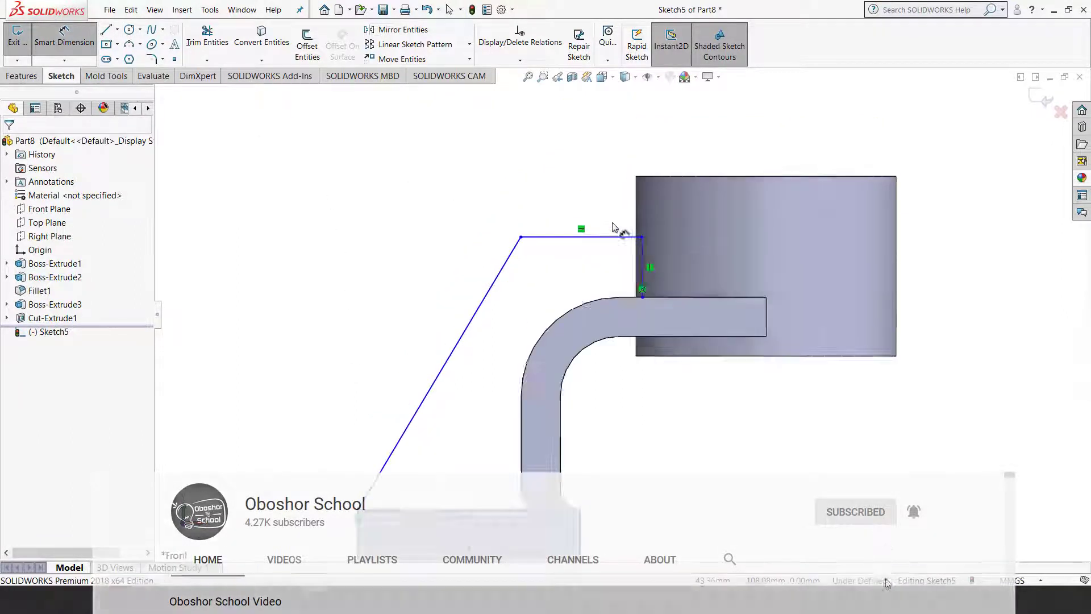
scroll(619, 239, "down", 2)
scroll(630, 263, "down", 2)
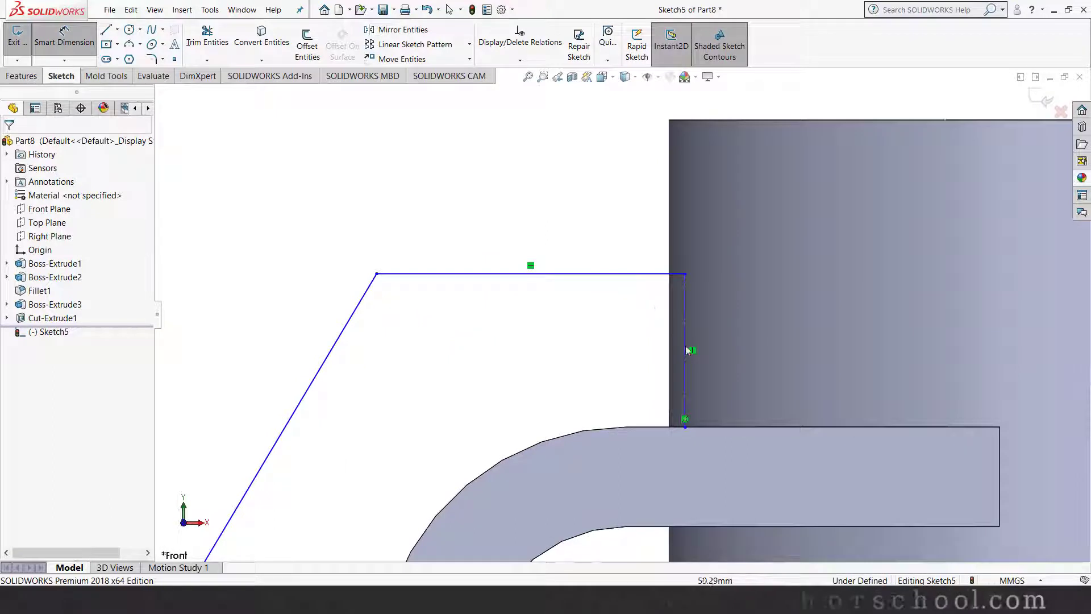
left_click(678, 413)
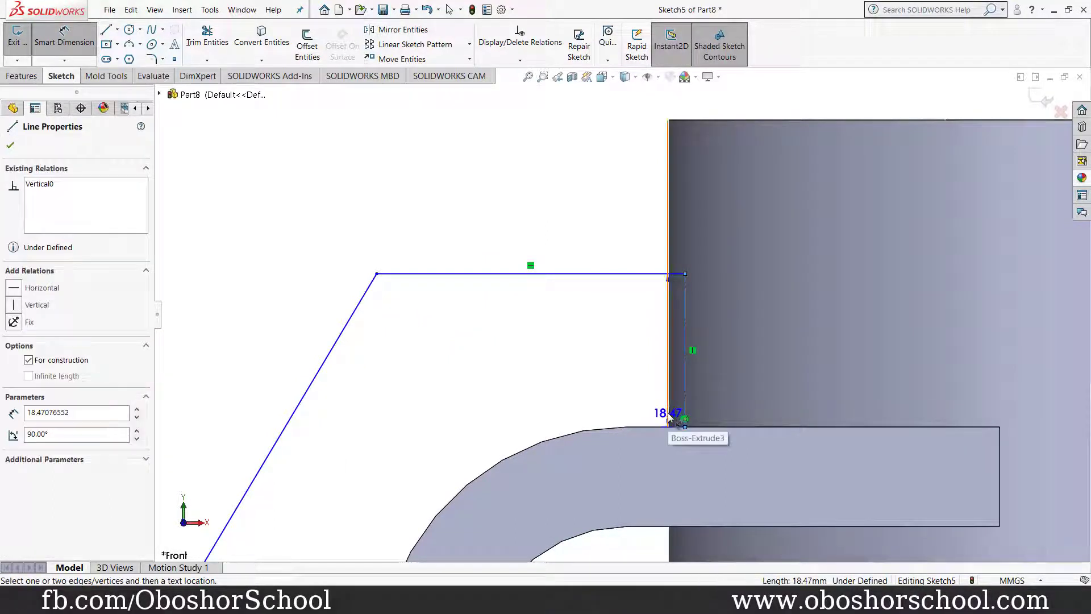
left_click(667, 412)
left_click(680, 460)
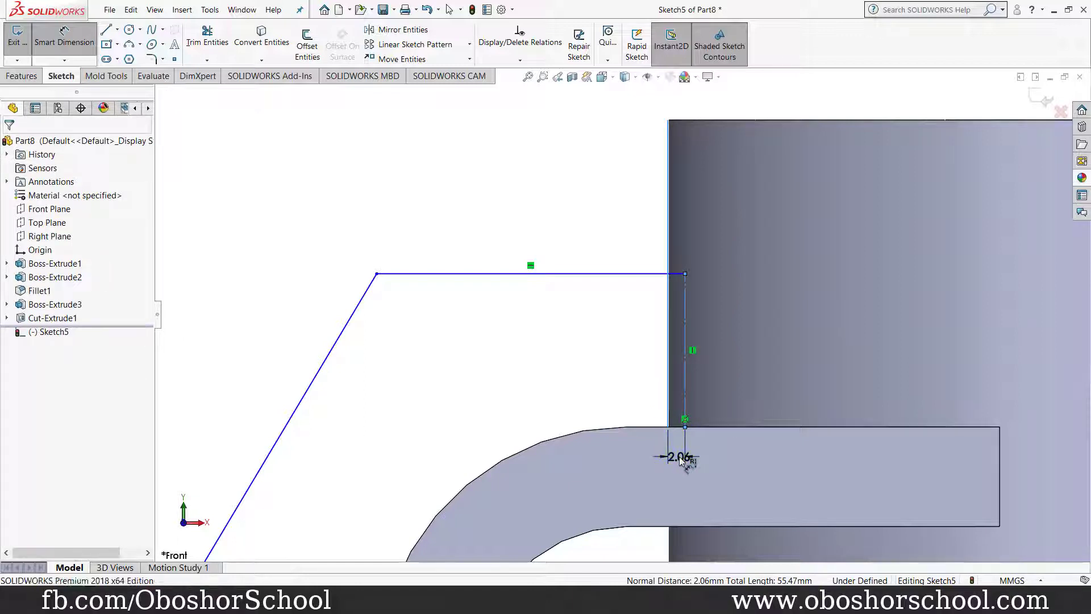
type("1")
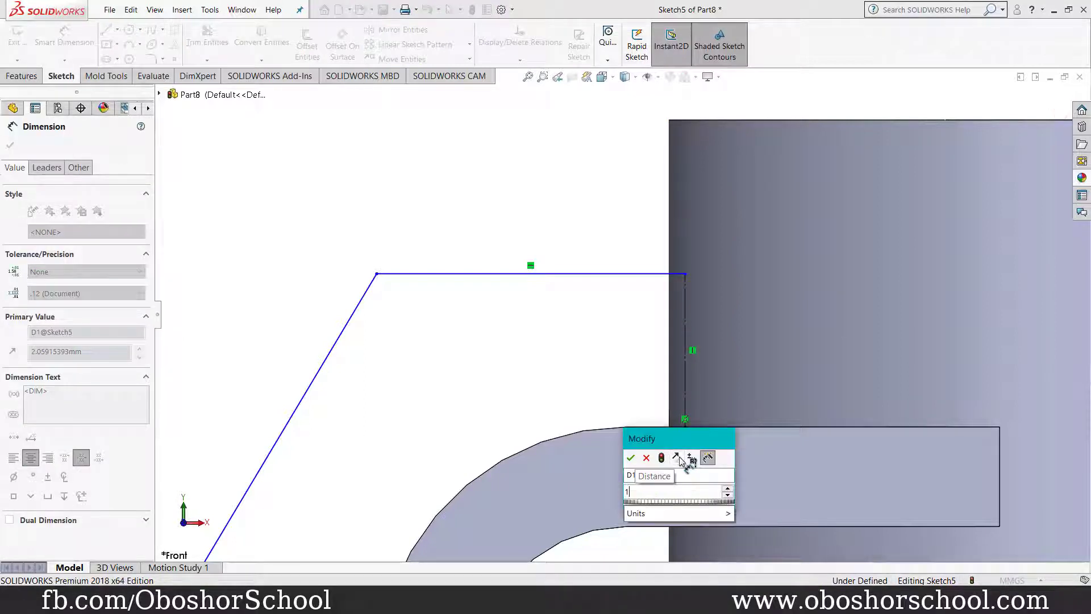
key("Return")
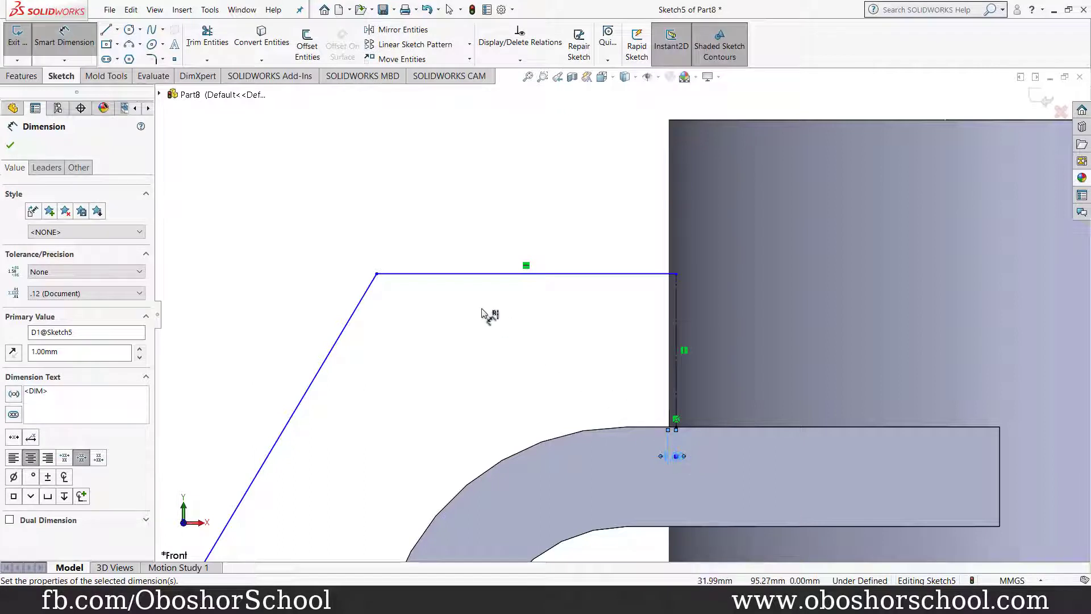
Set the top horizontal rib line length to 42 mm
left_click(462, 278)
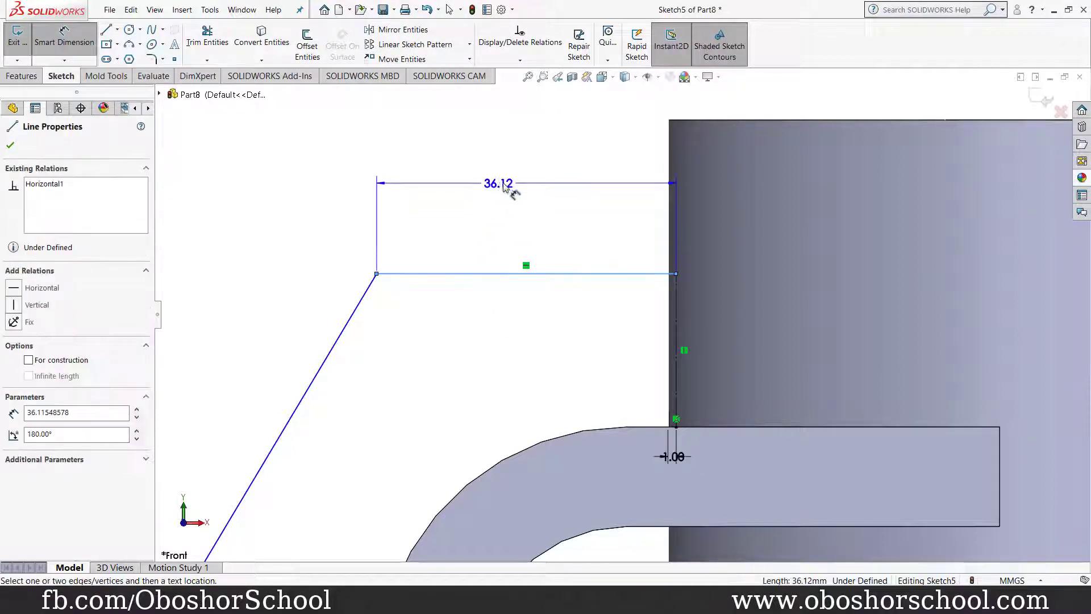
left_click(519, 188)
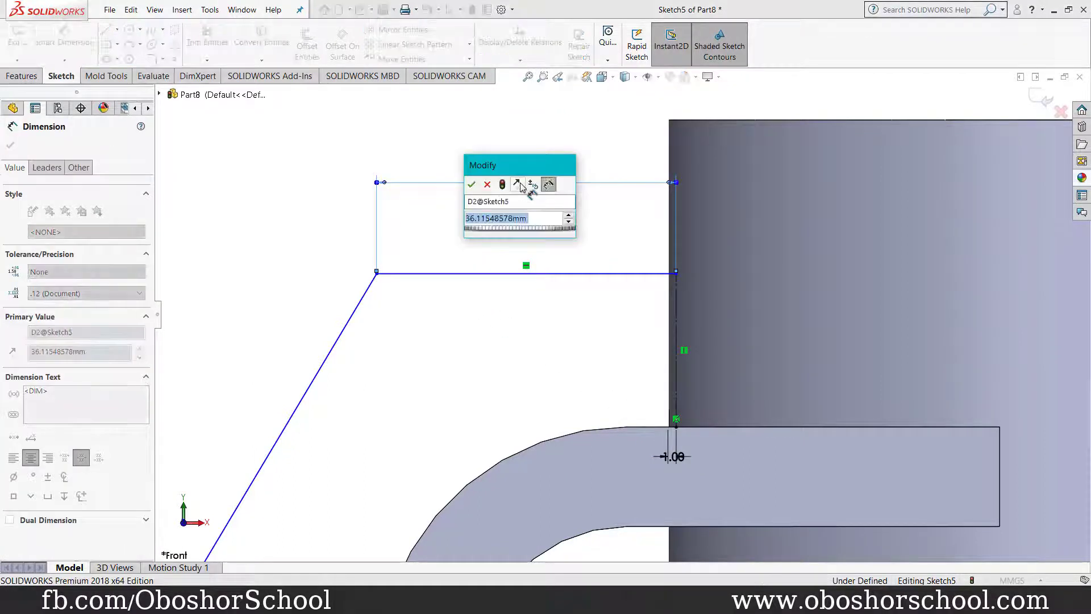
type("42")
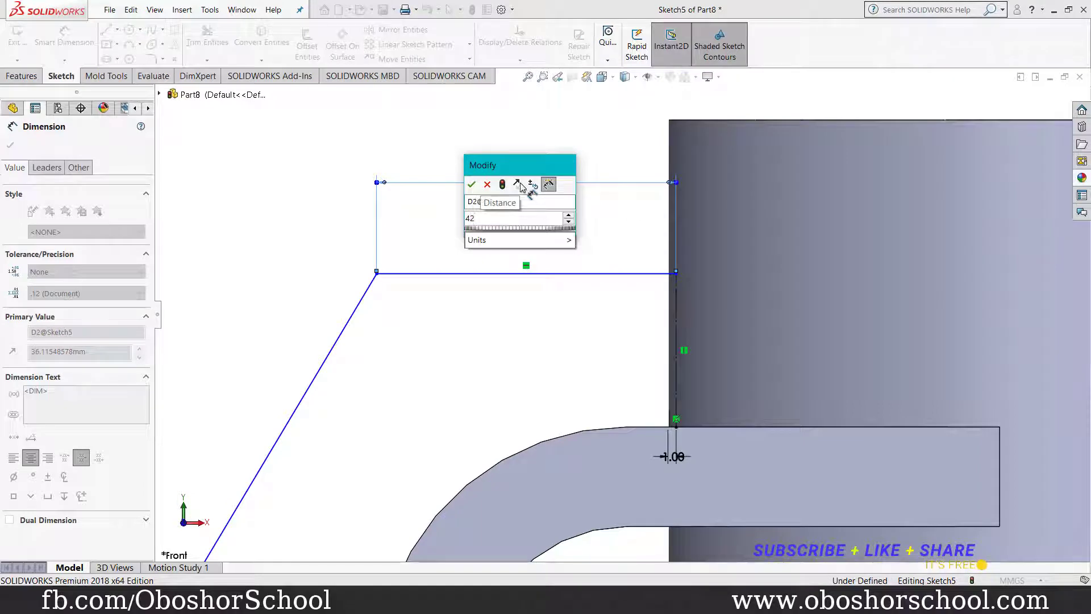
key("Return")
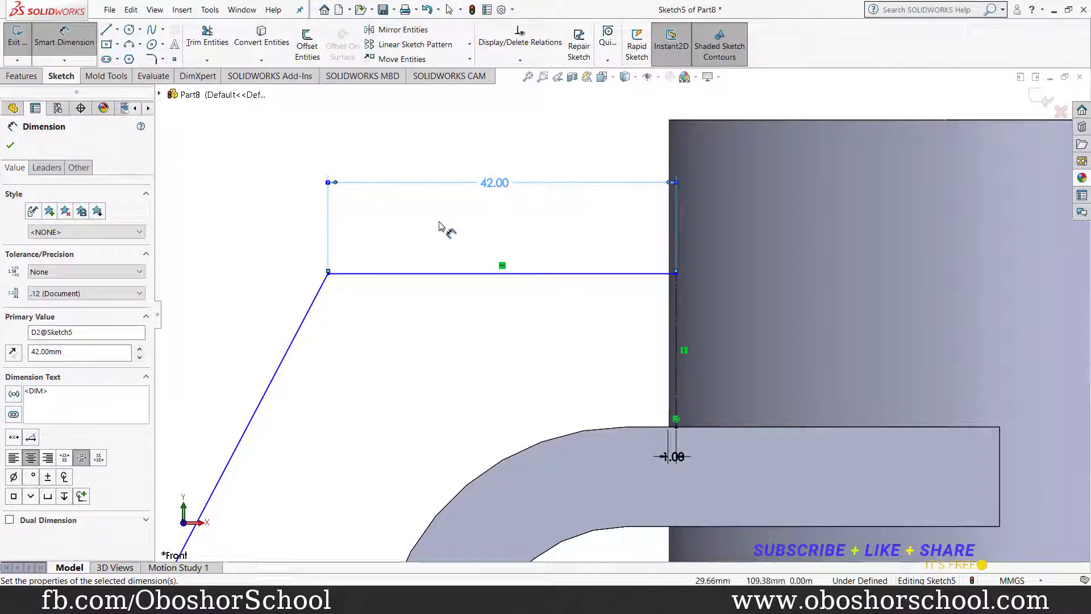
key("Escape")
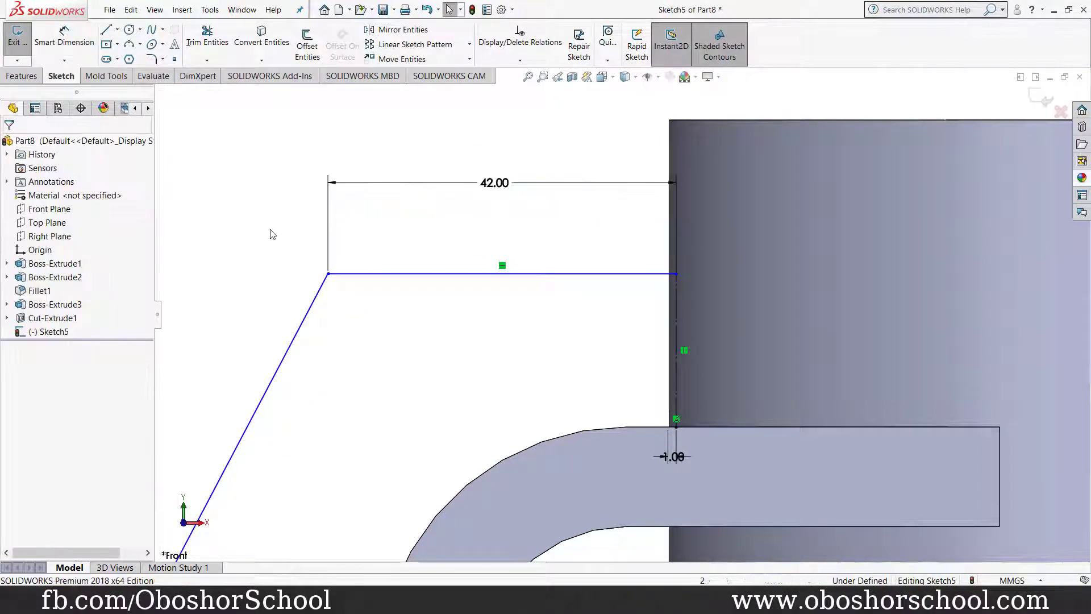
scroll(449, 352, "down", 1)
scroll(454, 361, "up", 1)
scroll(460, 356, "up", 2)
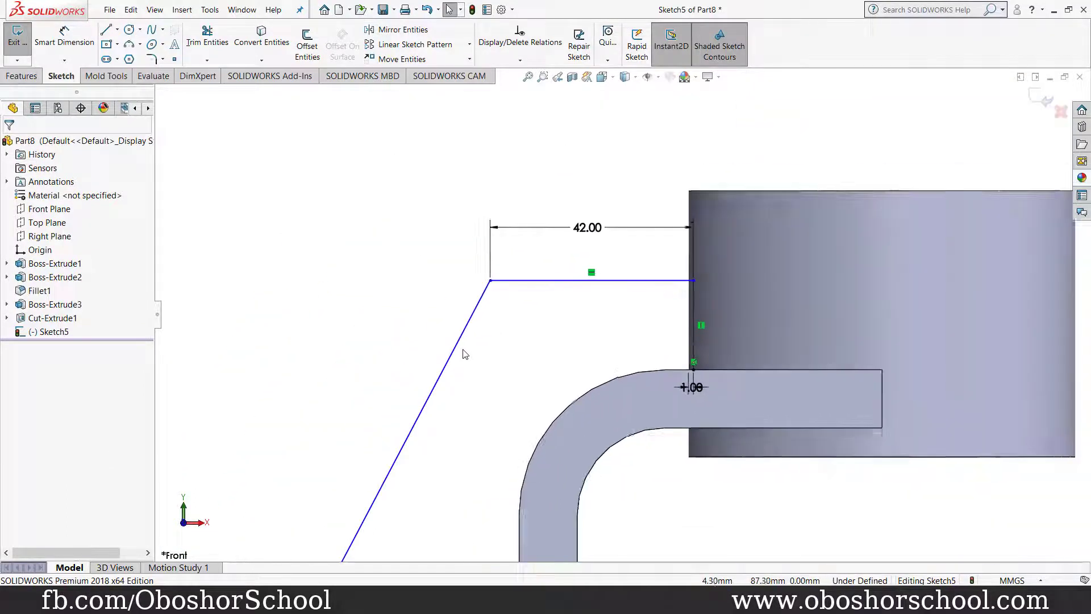
scroll(464, 354, "up", 1)
scroll(463, 353, "up", 1)
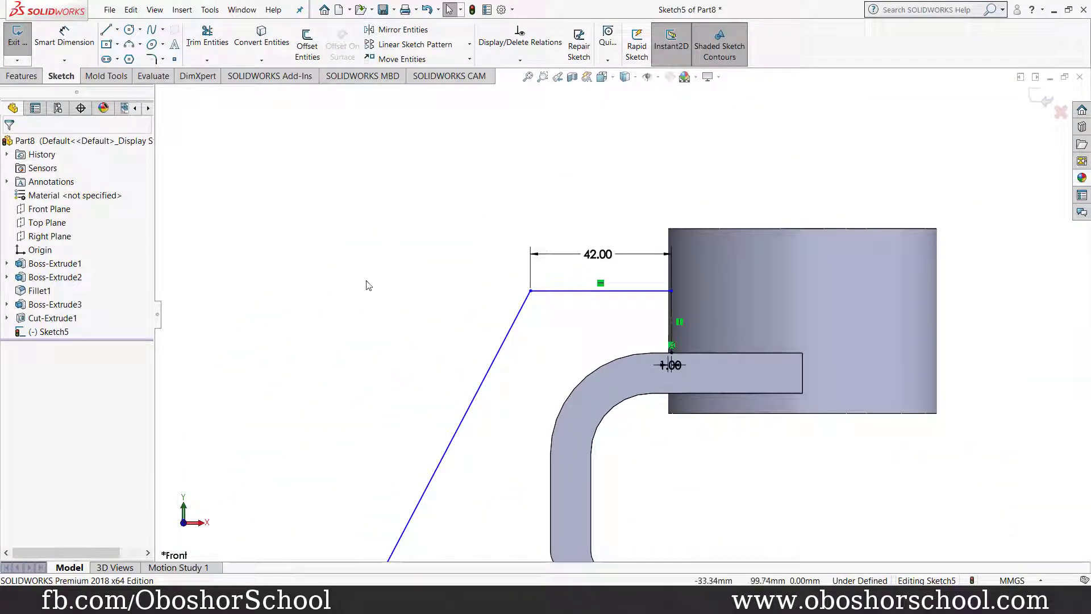
Create Rib1 at 14 mm thickness with the material side flipped
left_click(22, 76)
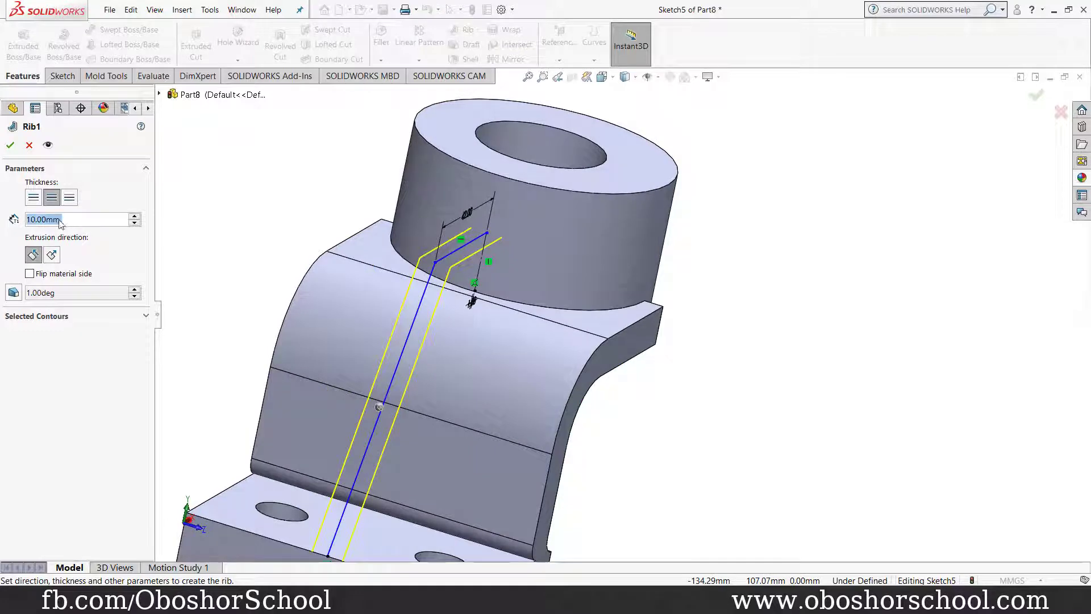
type("14")
key("Return")
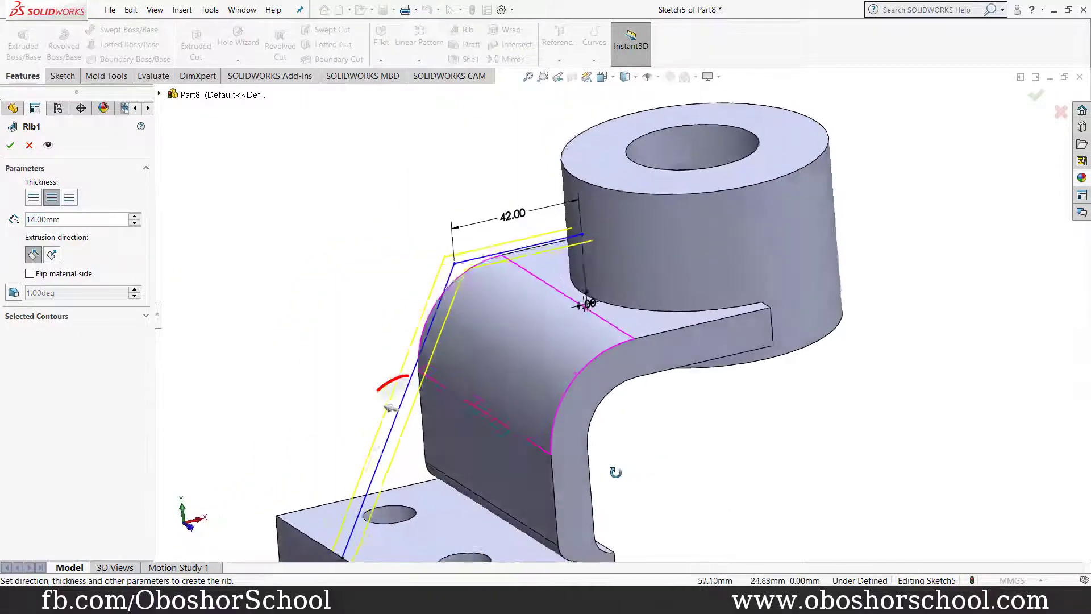
left_click(29, 274)
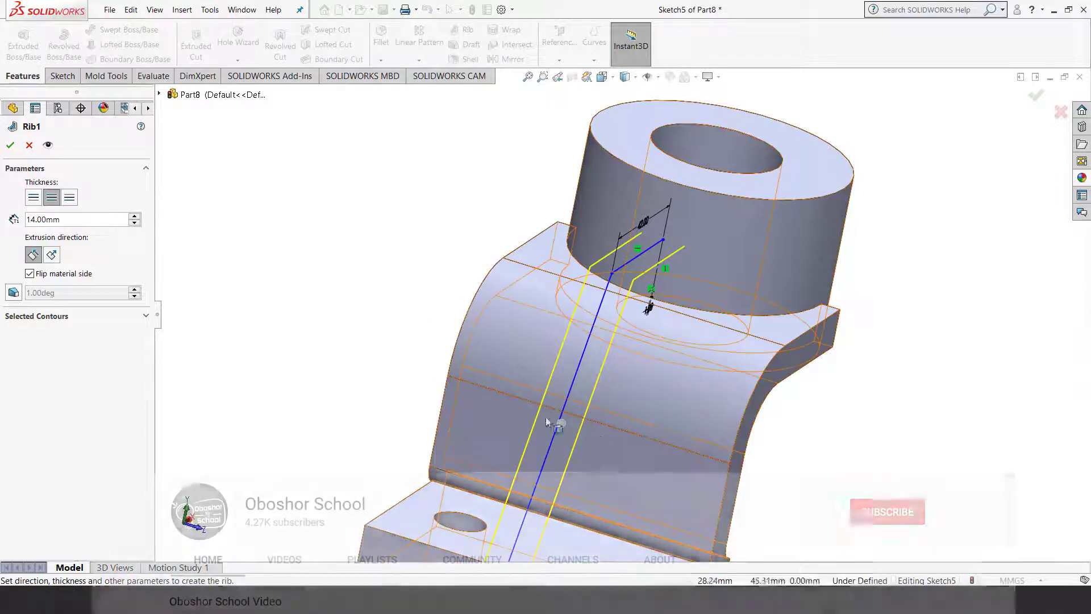
left_click(9, 146)
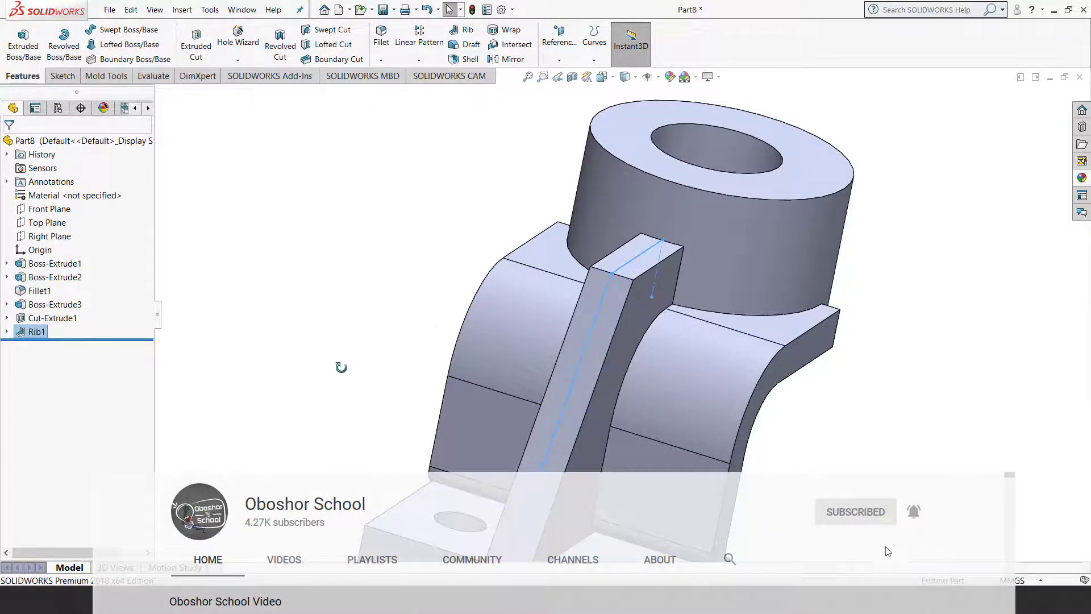
Round the rib's top edge with a 42 mm radius Fillet2
mouse_move(340, 367)
middle_mouse_down()
mouse_move(295, 316)
mouse_move(285, 336)
middle_mouse_up()
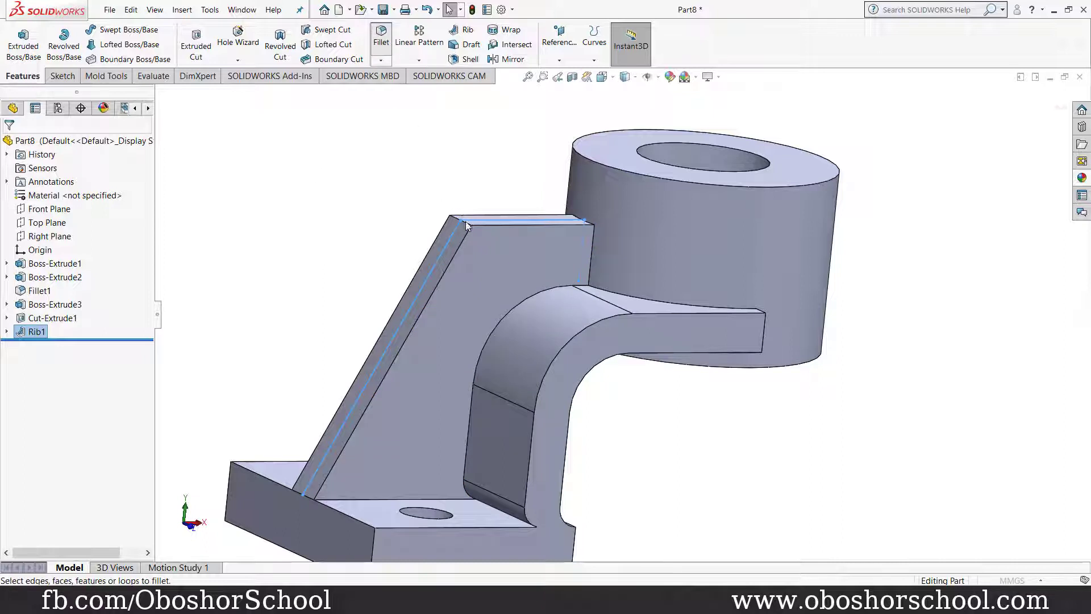
left_click(387, 44)
left_click(466, 226)
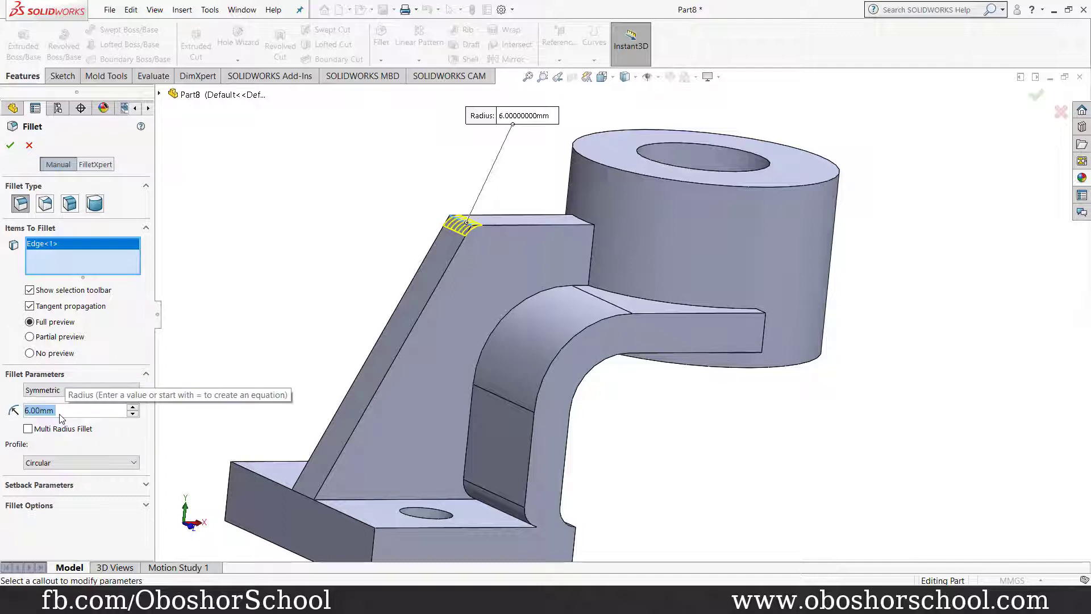
type("42")
key("Return")
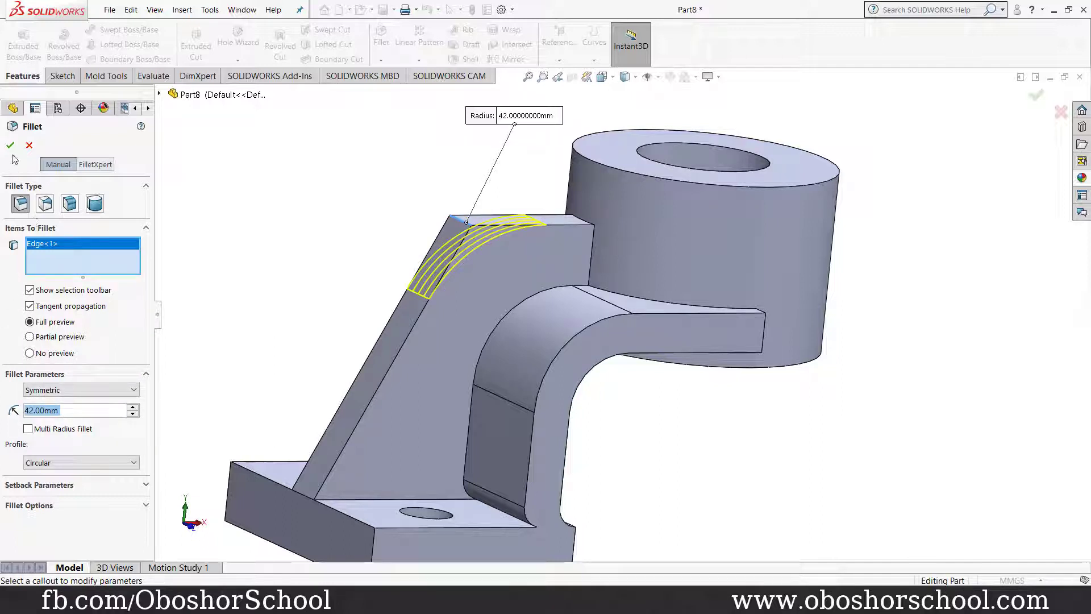
left_click(11, 148)
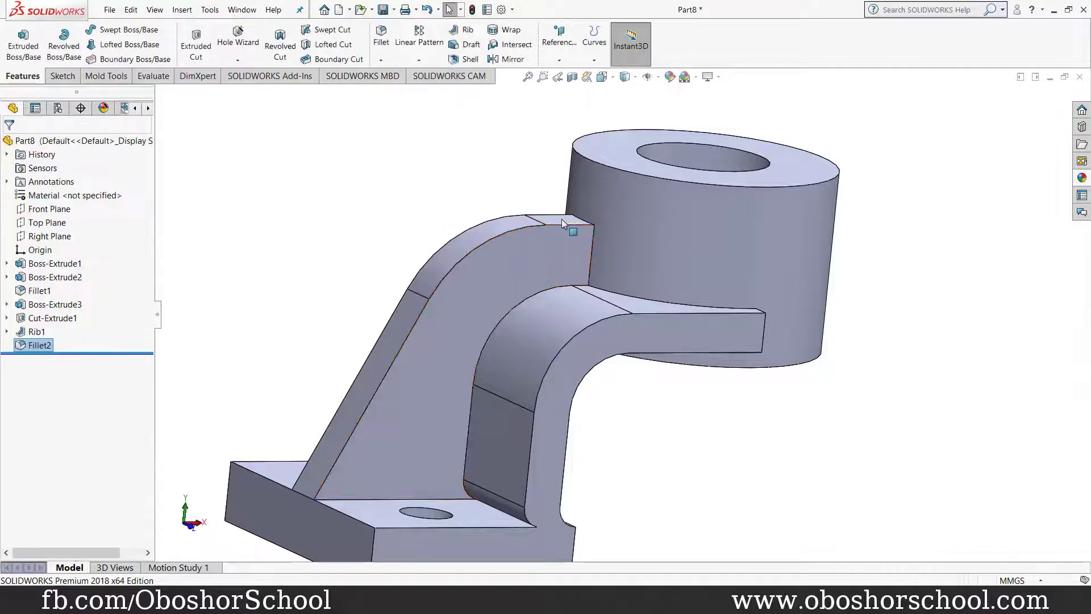
Check the bracket drawing in Photos, then begin a new fillet in the model
left_click(578, 221)
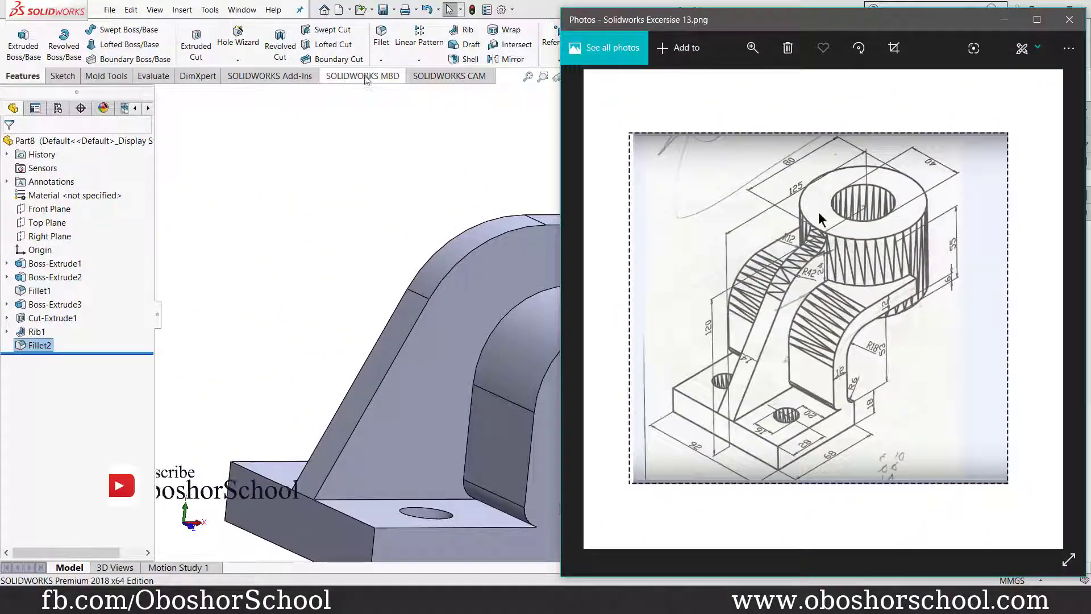
left_click(380, 44)
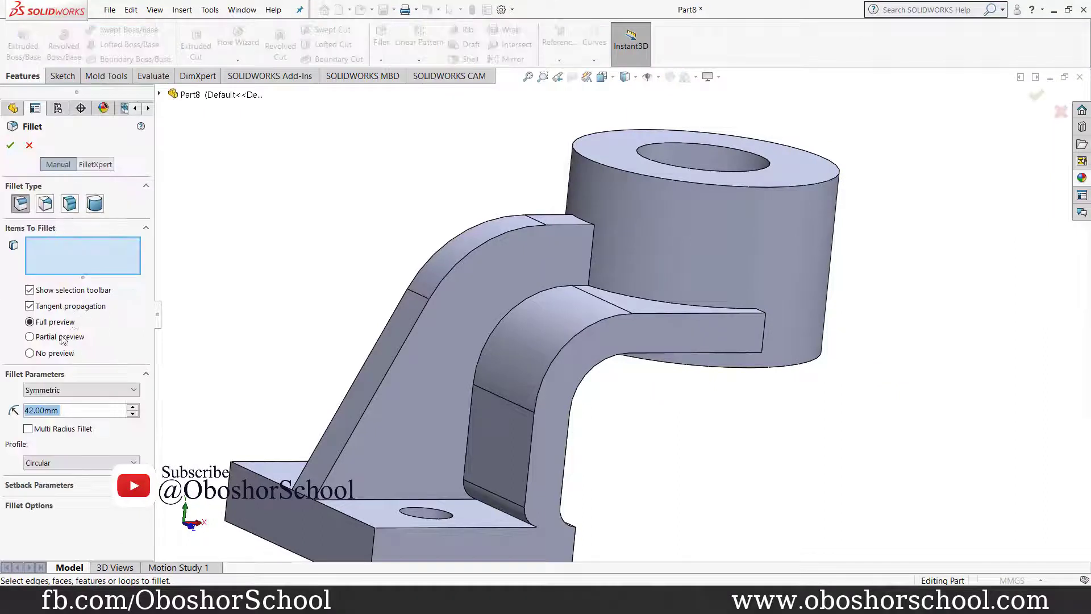
Add a 12 mm fillet on the rib's top edge where it meets the cylinder boss
type("12")
key("Return")
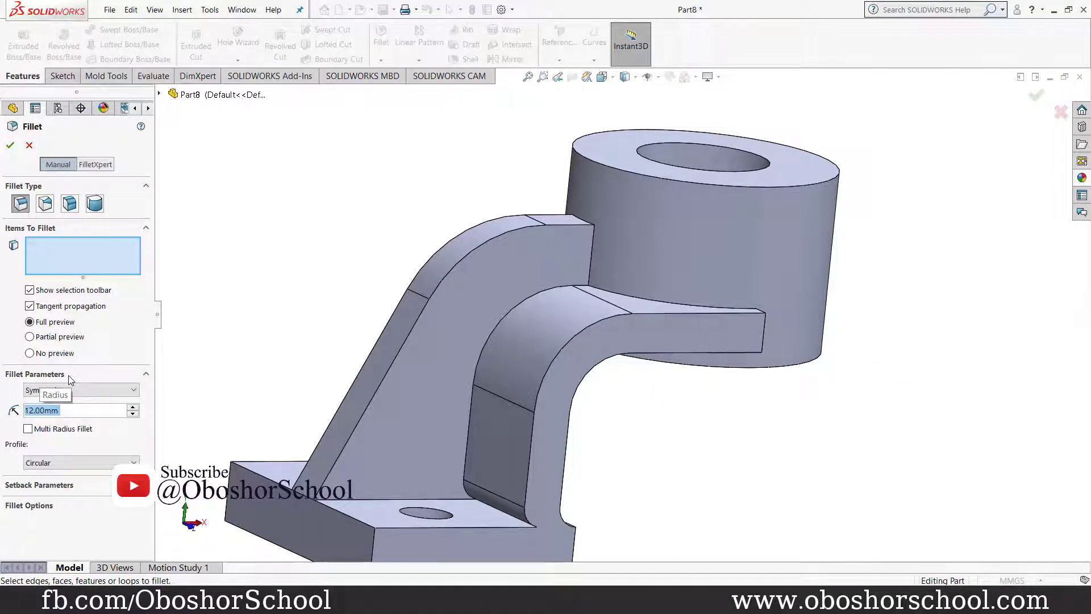
left_click(587, 224)
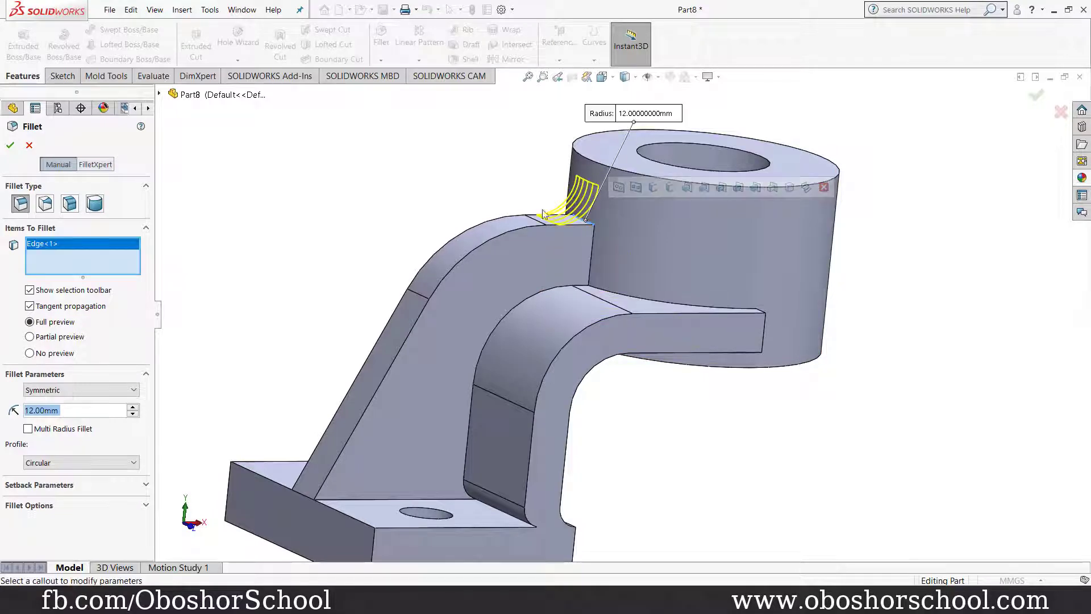
left_click(11, 146)
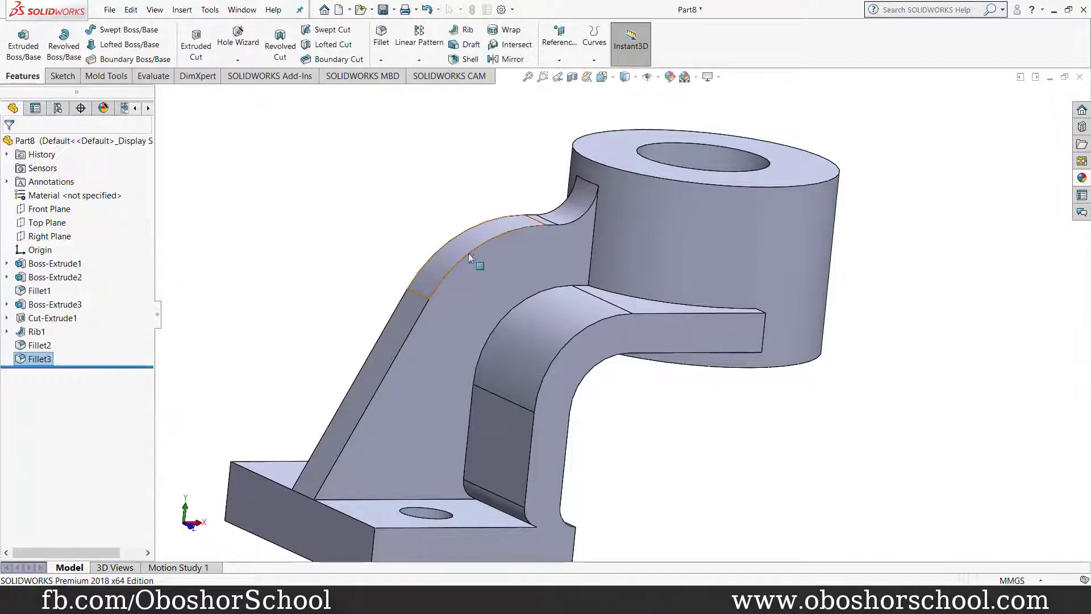
Orbit and zoom the bracket, then snap it to the Isometric view
middle_click_drag(417, 191, 364, 204)
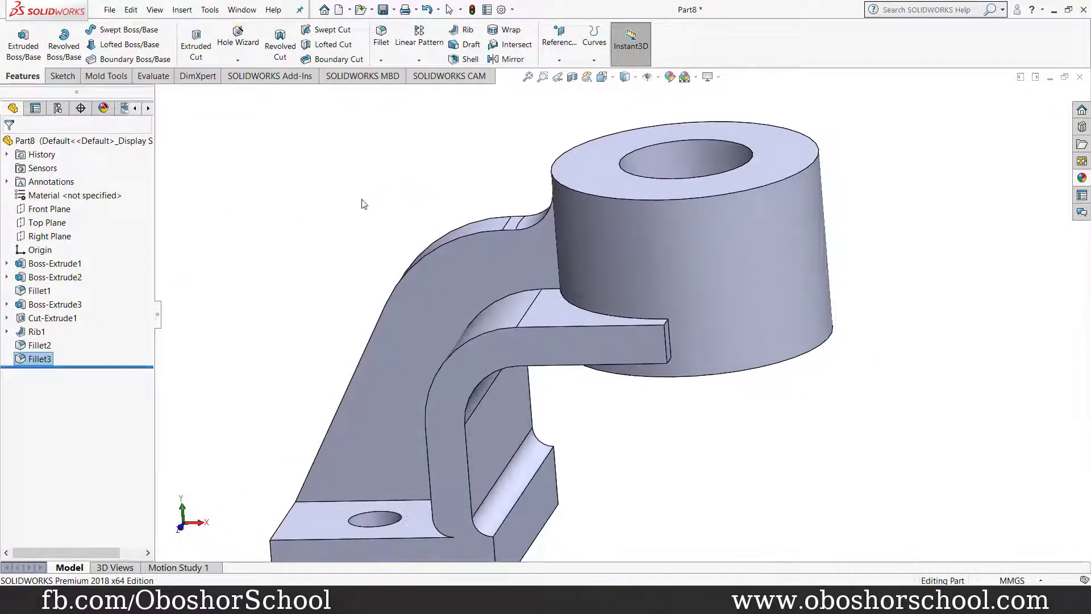
scroll(625, 298, "down", 2)
scroll(580, 190, "up", 4)
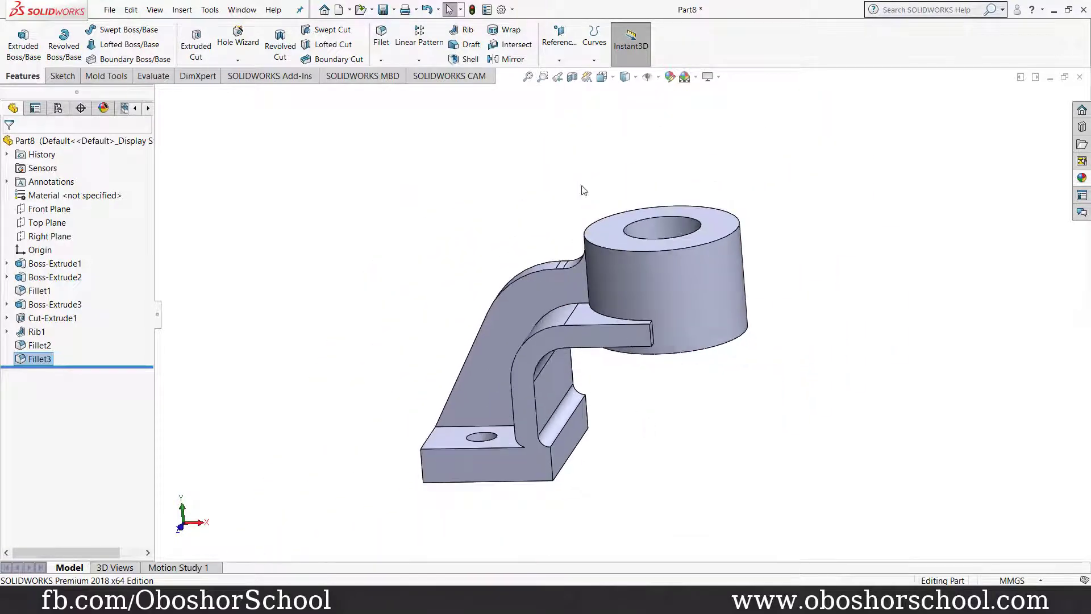
left_click(602, 77)
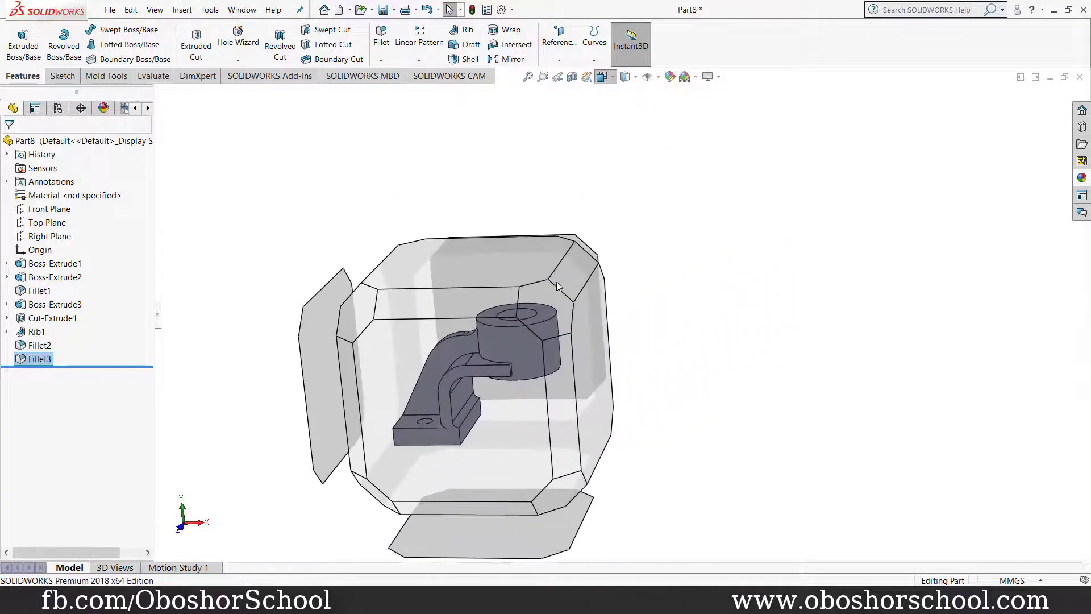
left_click(546, 311)
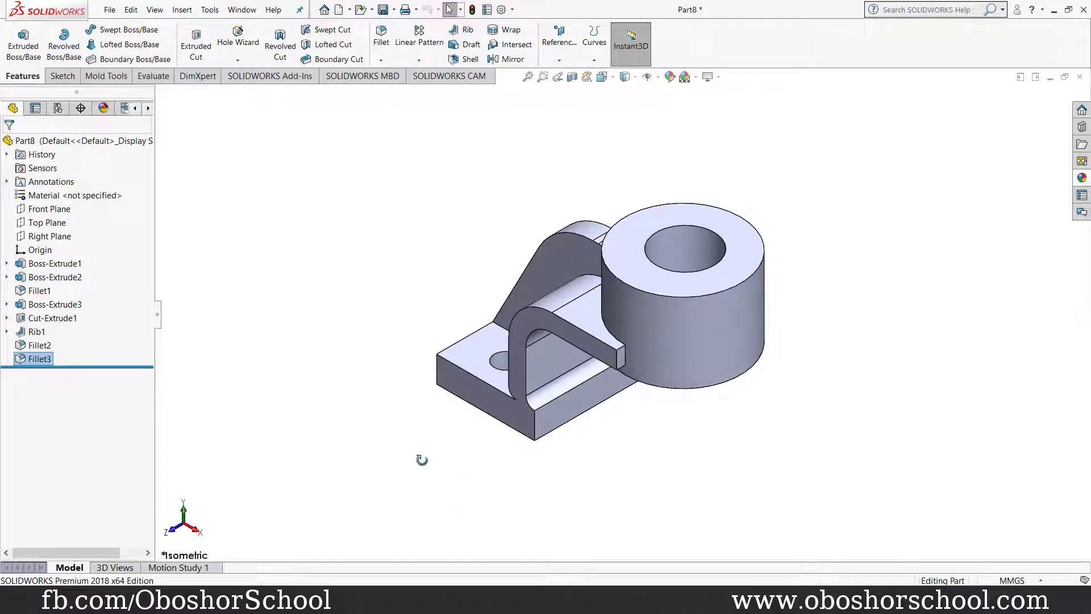
Orbit the part again and switch to another standard view of the whole bracket
mouse_move(422, 459)
middle_mouse_down()
mouse_move(501, 524)
mouse_move(460, 512)
mouse_move(527, 526)
mouse_move(537, 413)
middle_mouse_up()
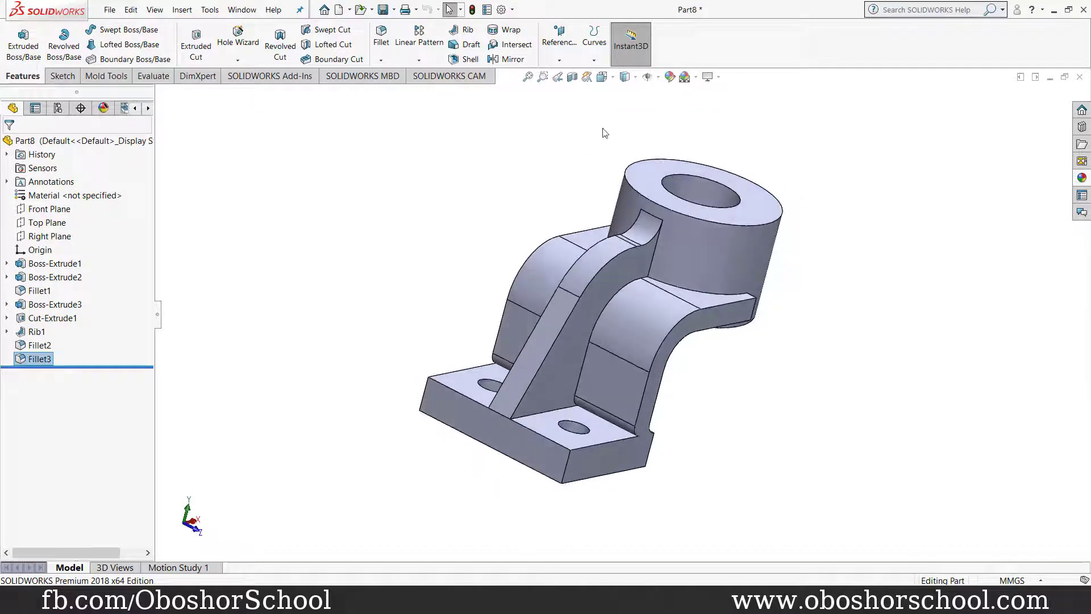
left_click(616, 81)
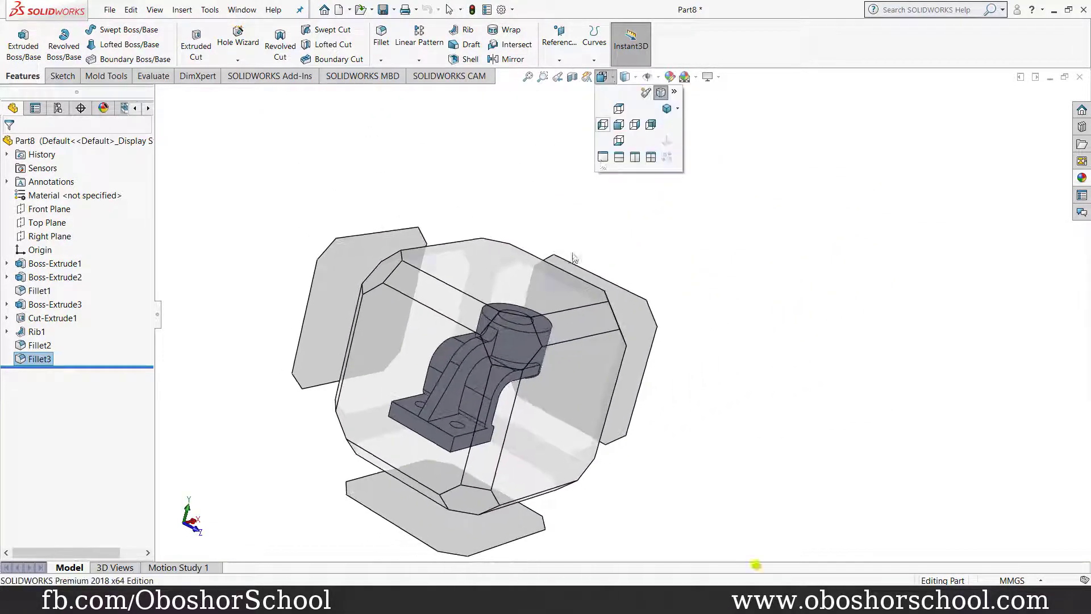
left_click(521, 348)
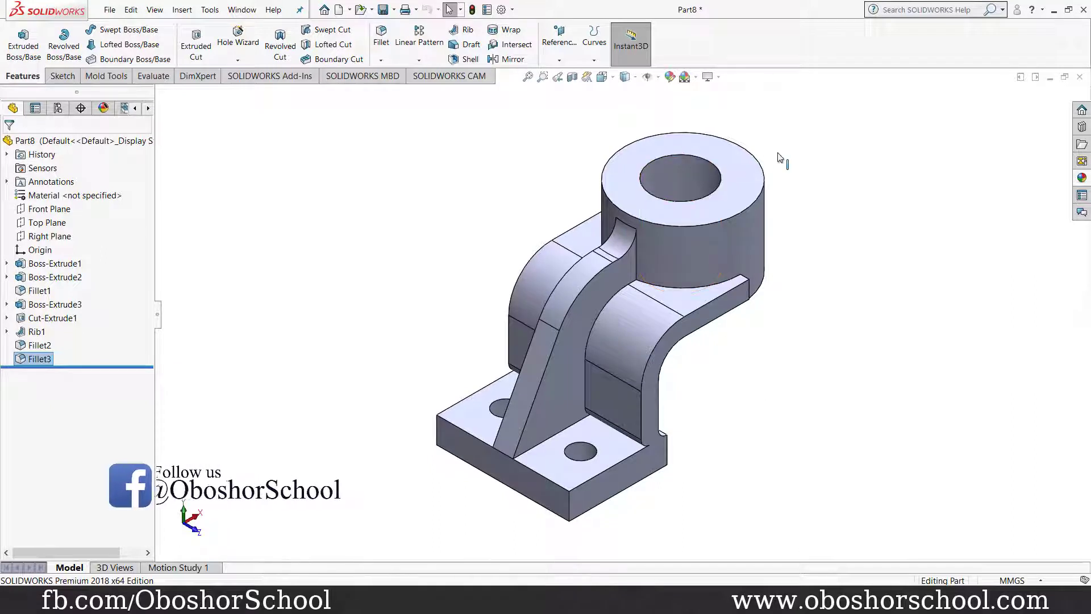
Apply a blue colour appearance to the entire bracket part
right_click(738, 163)
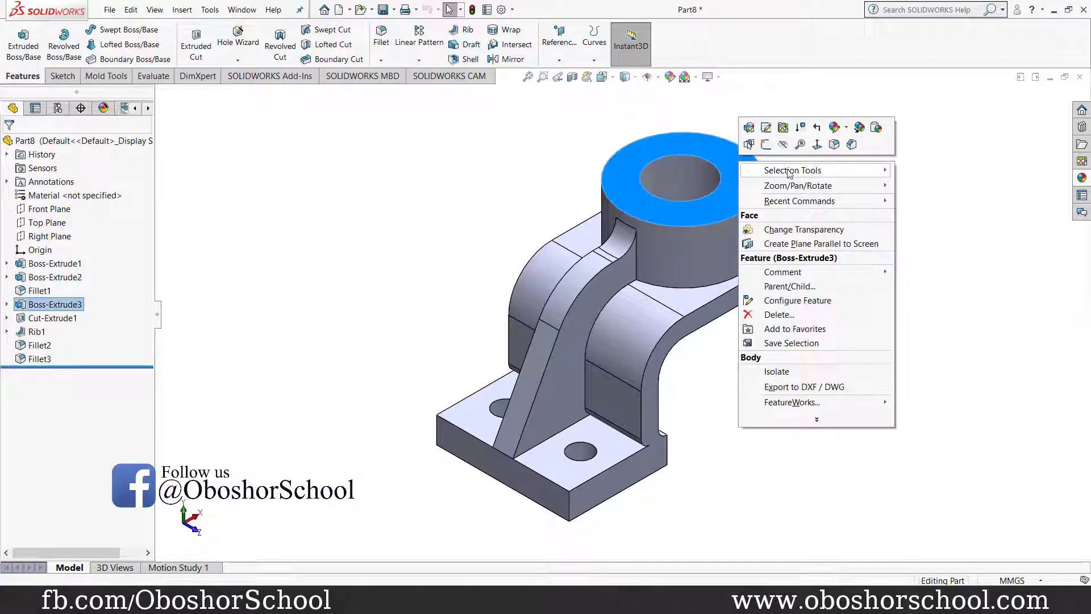
left_click(848, 130)
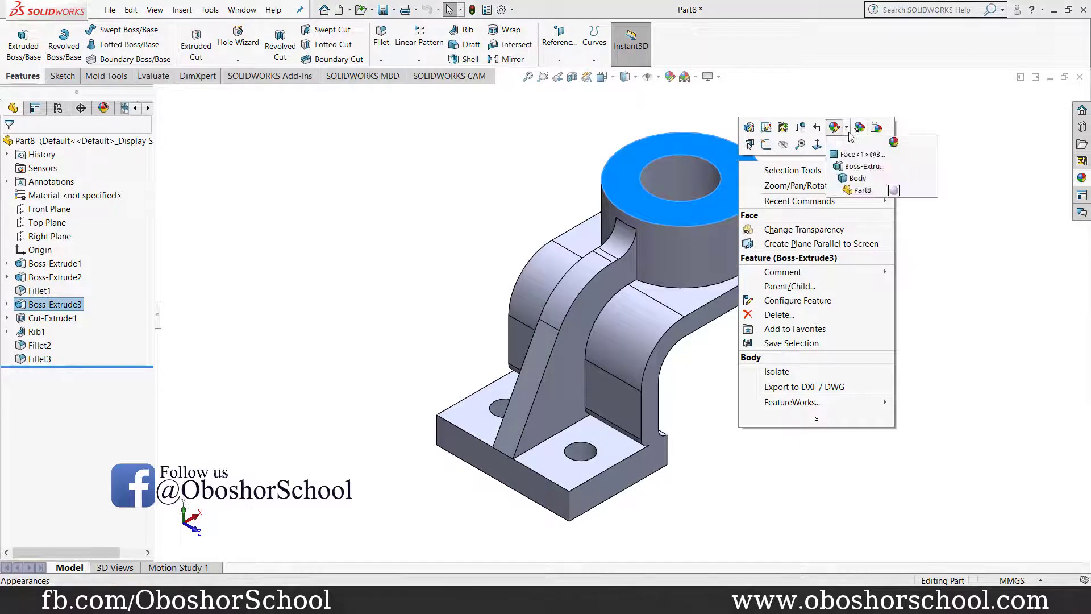
left_click(860, 192)
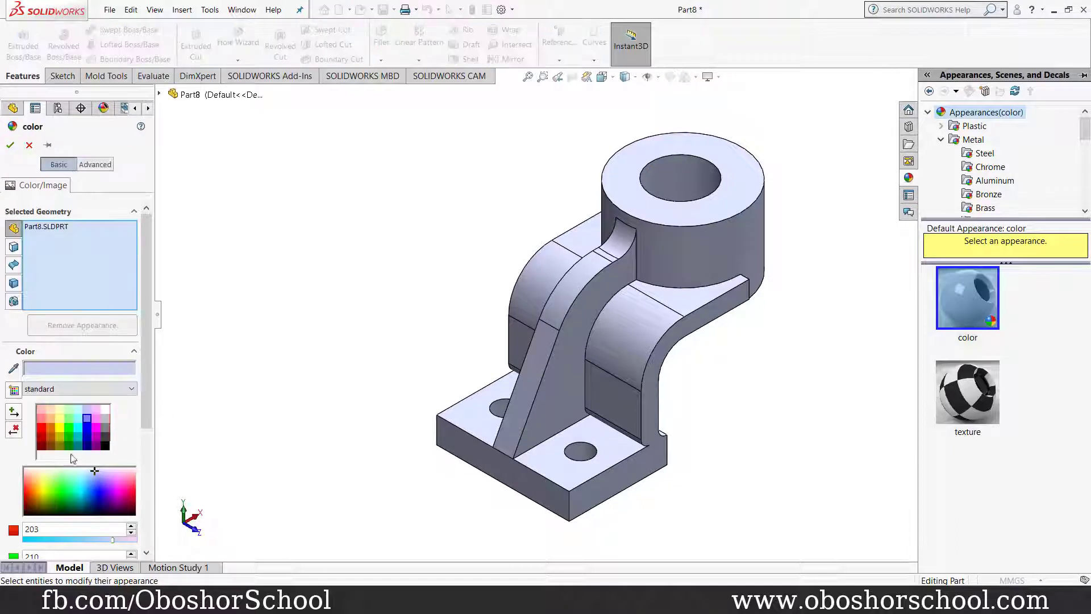
left_click(88, 421)
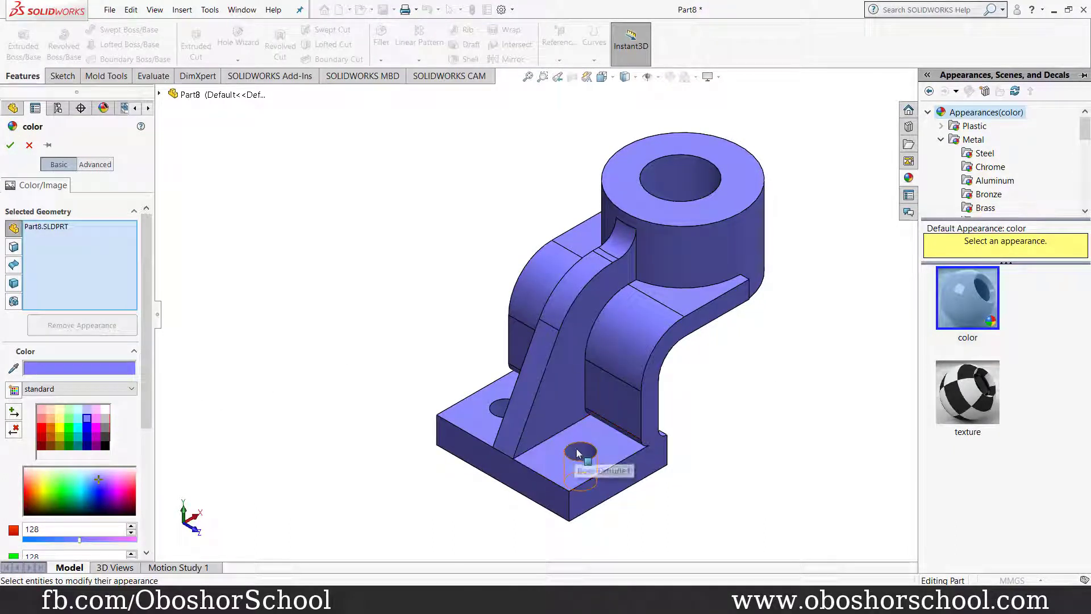
left_click(11, 146)
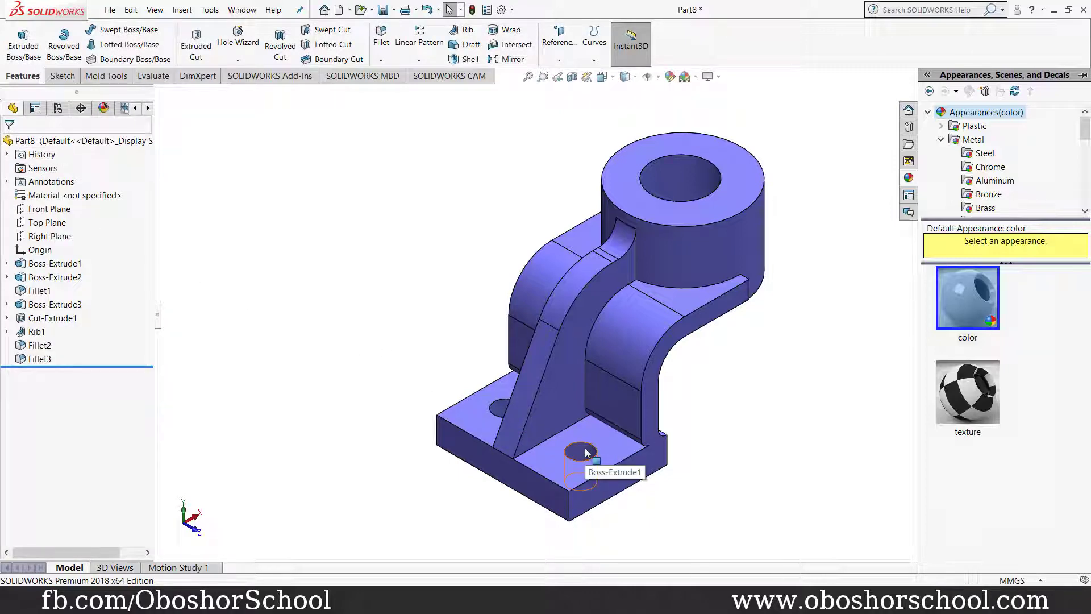
Select the base's left hole and the bore through the top boss
double_click(586, 452)
left_click(504, 410)
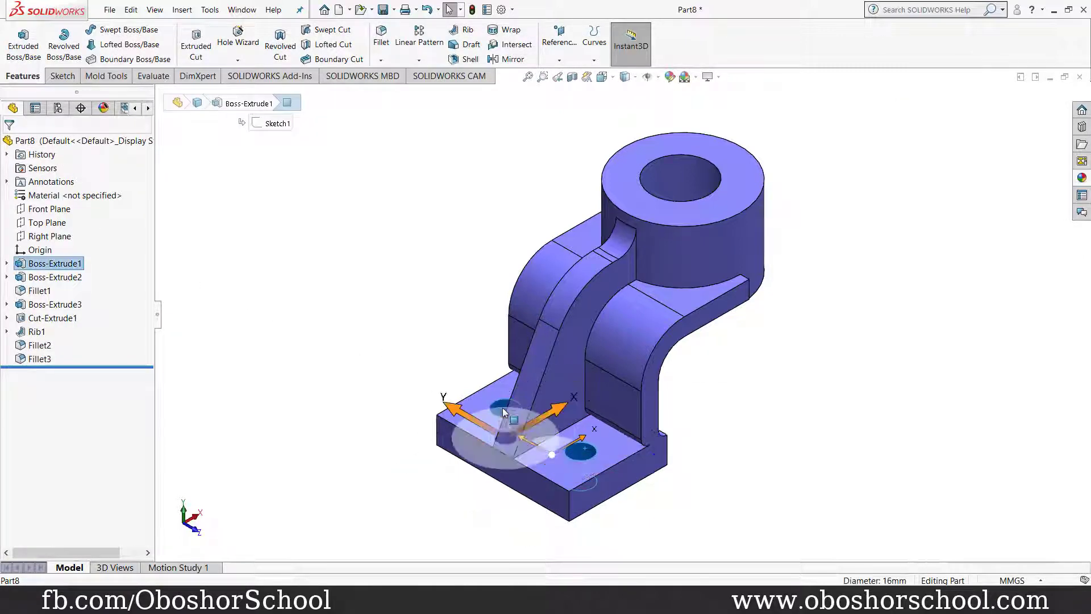
double_click(682, 166)
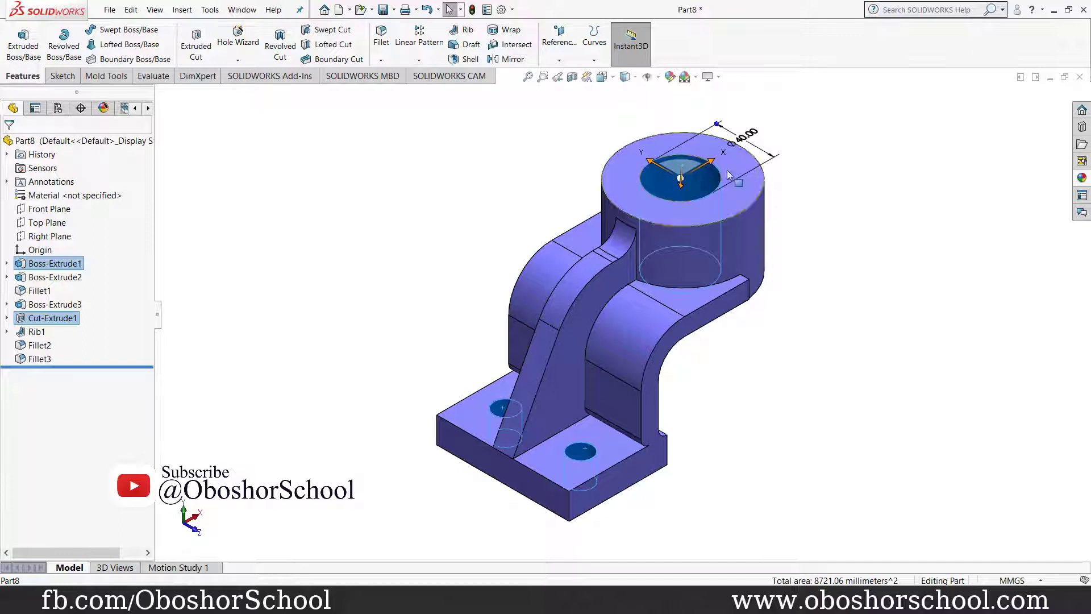
Apply the Metal > Steel brushed steel appearance to the selected hole faces only
right_click(704, 177)
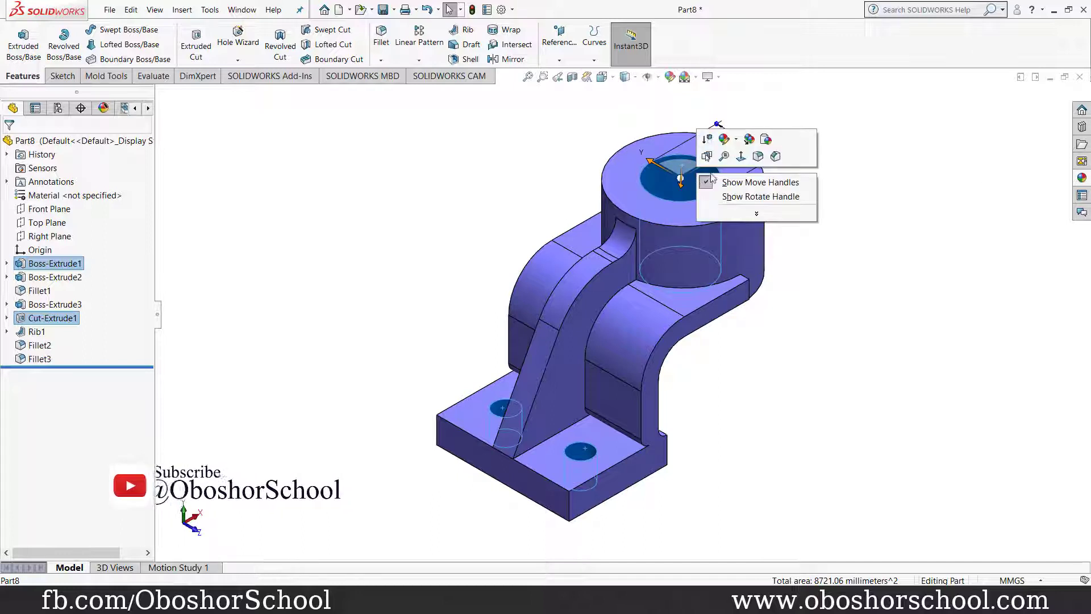
left_click(728, 142)
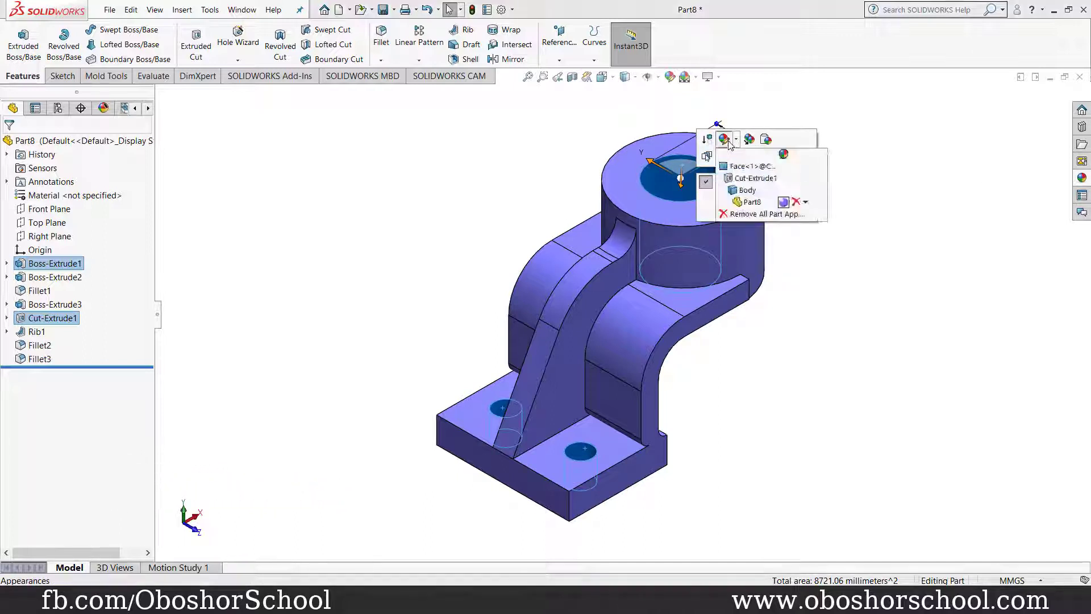
left_click(756, 196)
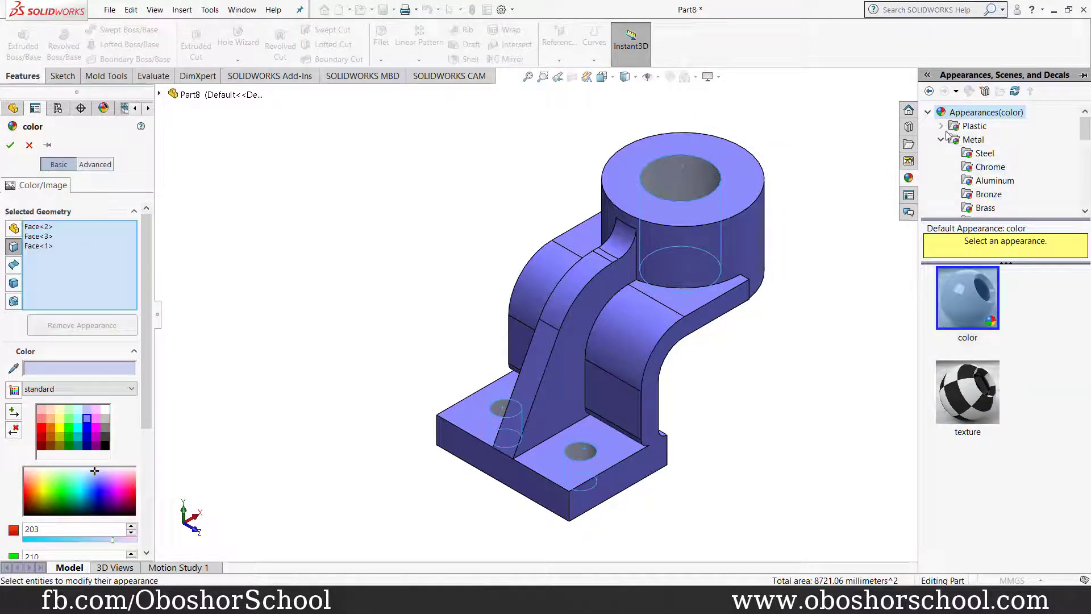
left_click(981, 154)
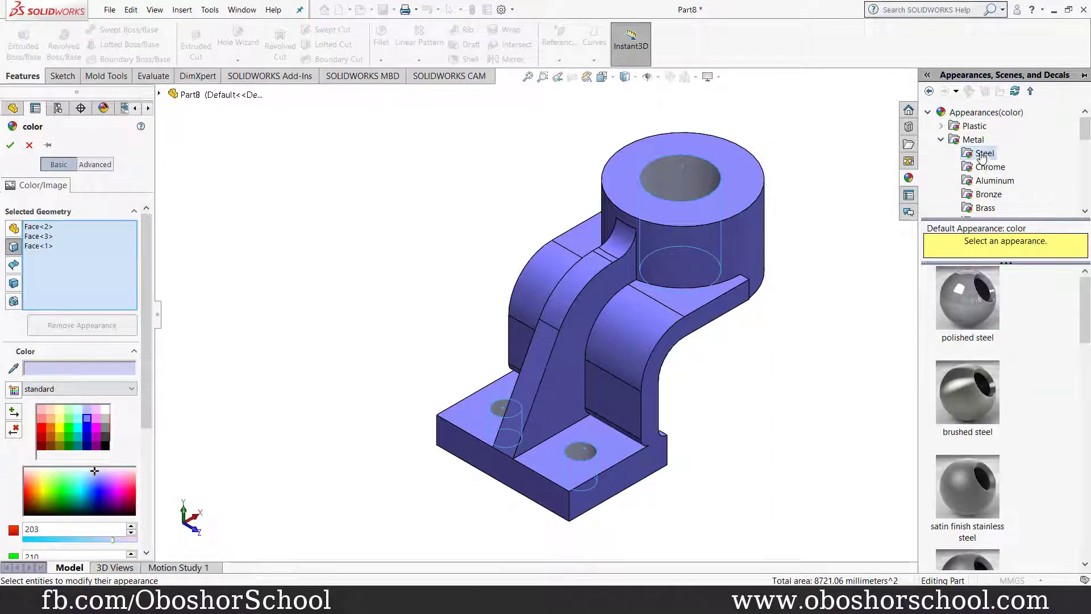
left_click(968, 392)
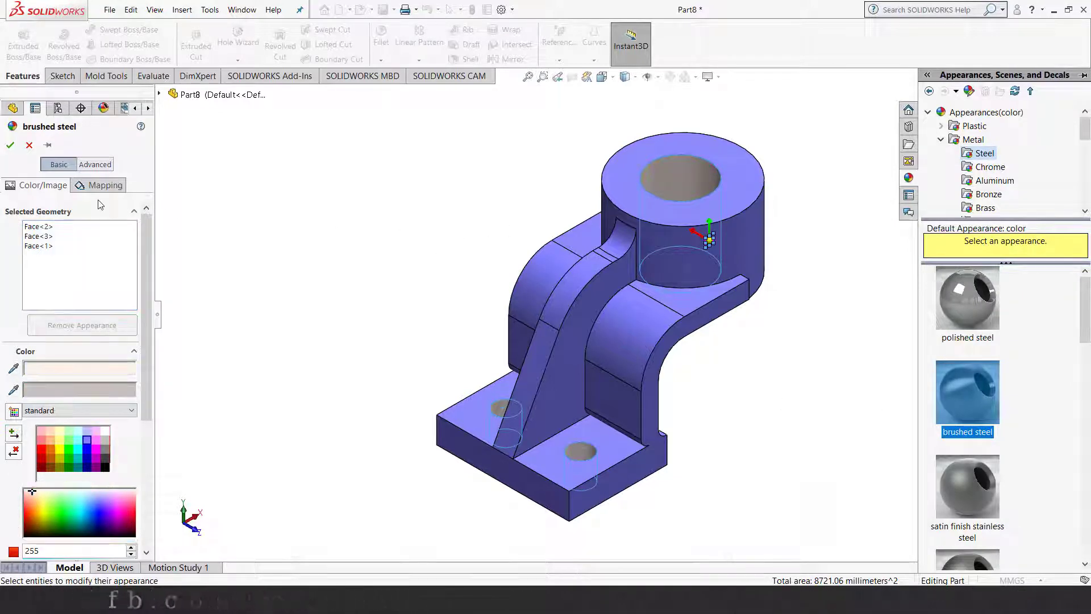
left_click(11, 147)
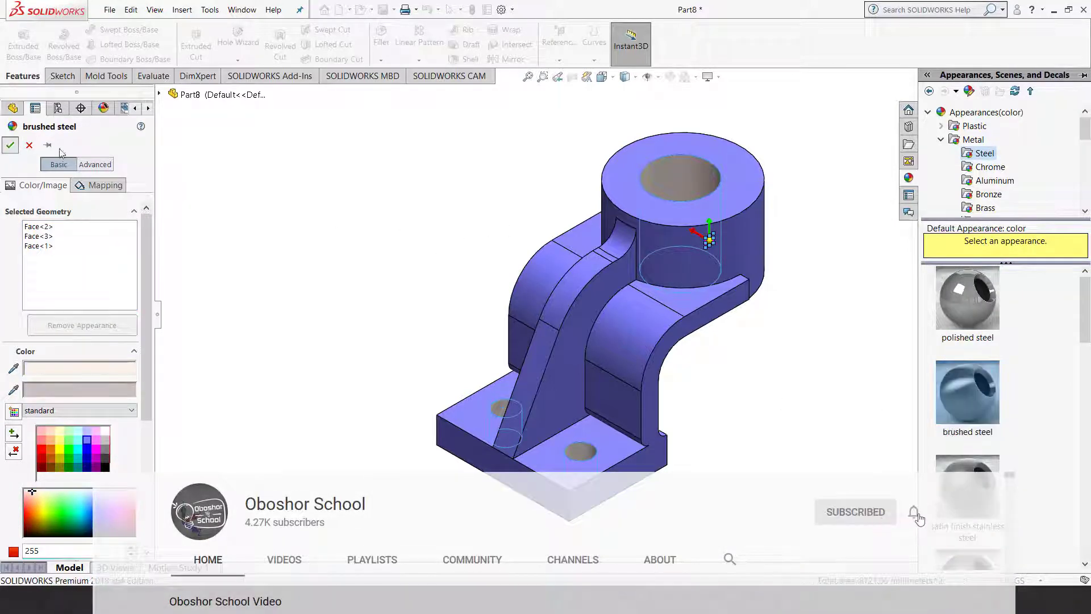